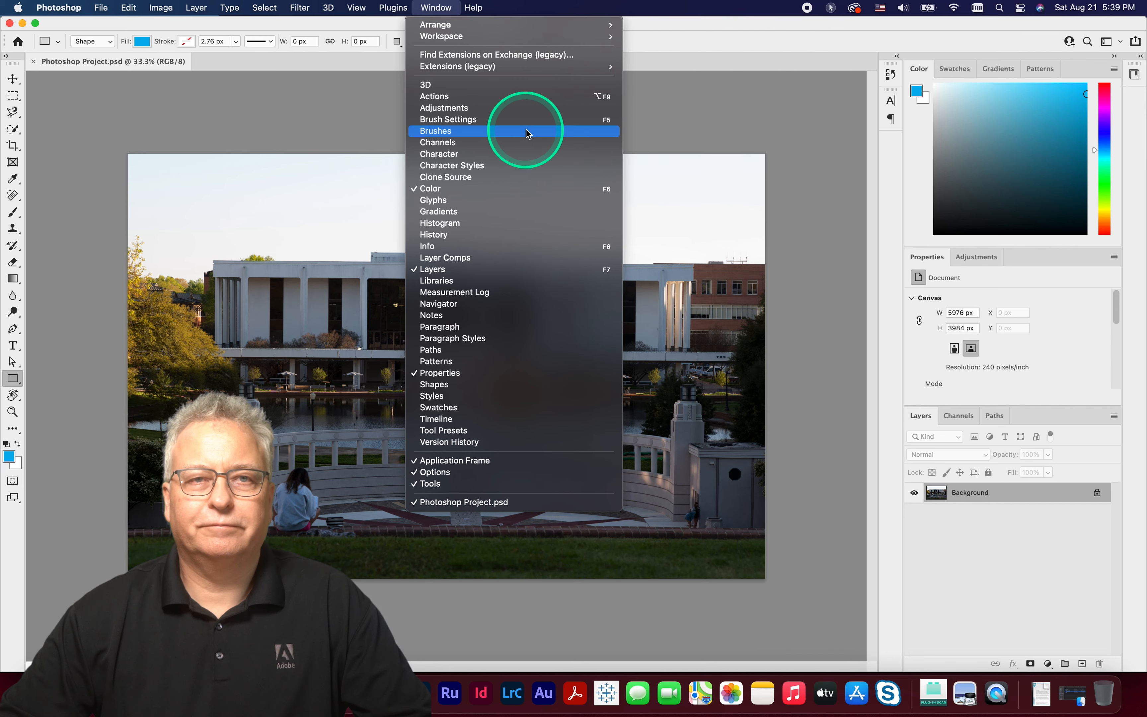
pyautogui.click(345, 104)
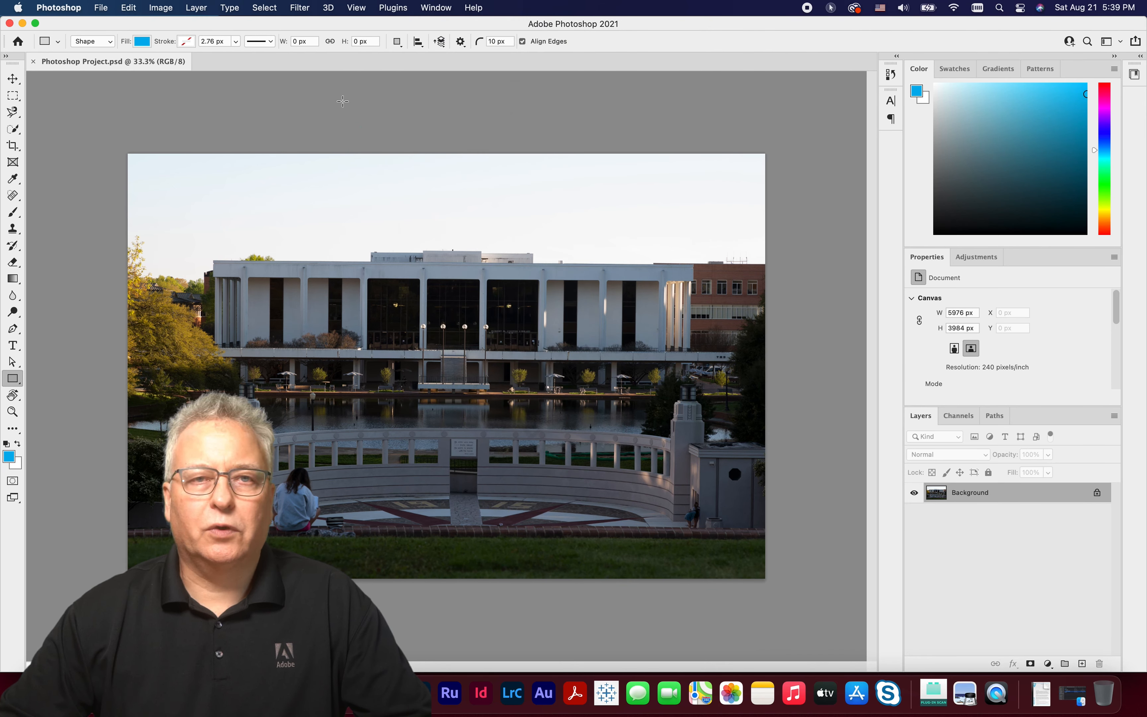
pyautogui.click(346, 111)
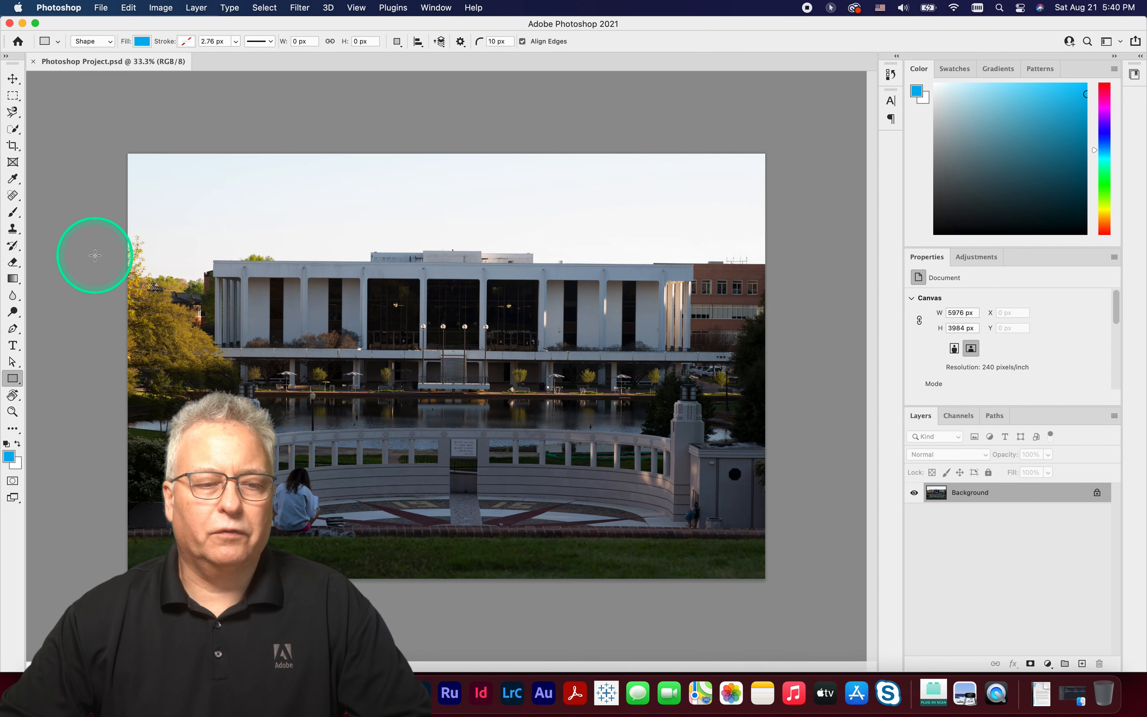
pyautogui.click(12, 214)
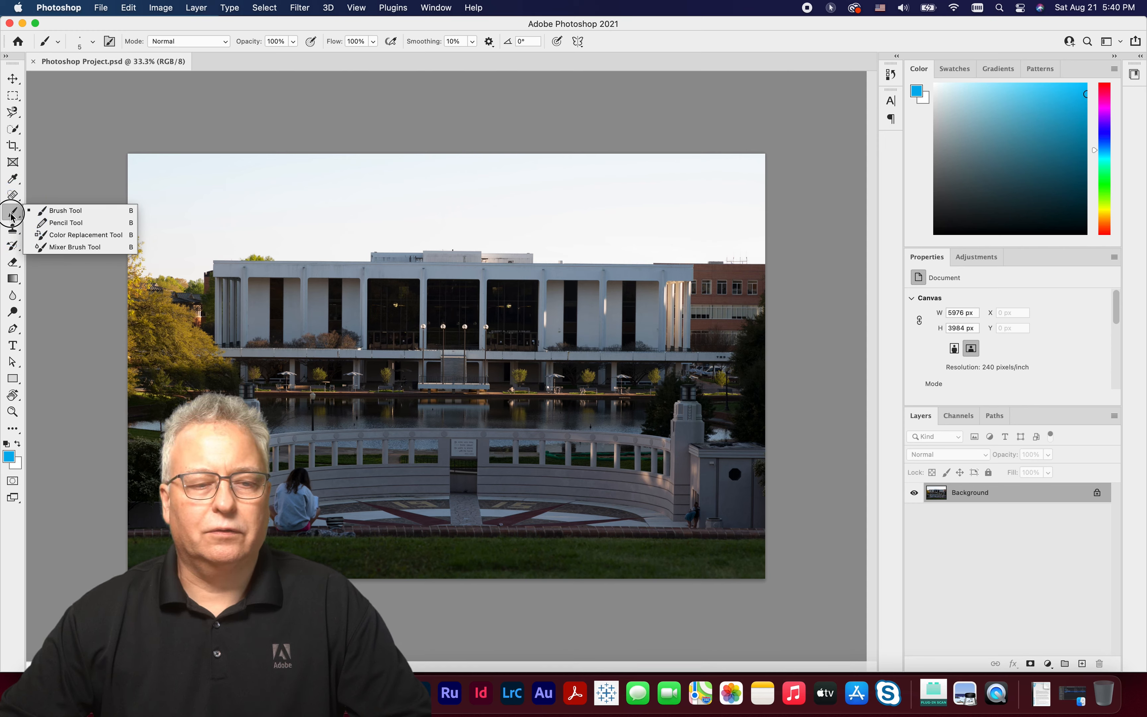
pyautogui.click(13, 217)
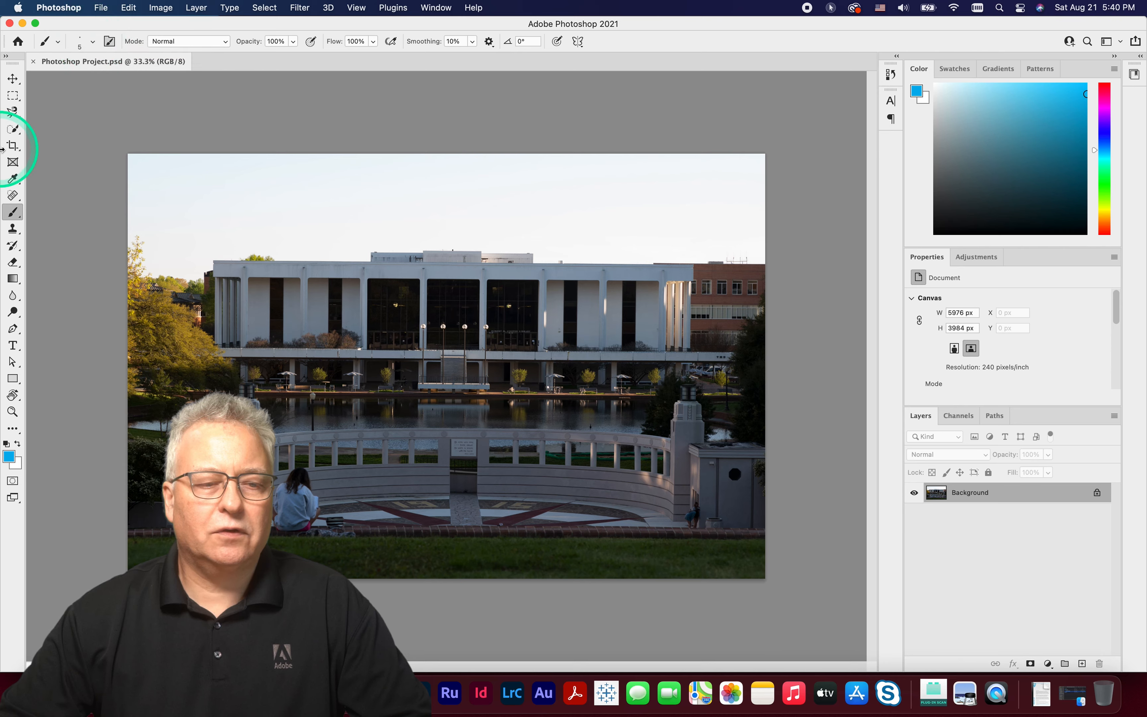
pyautogui.click(14, 162)
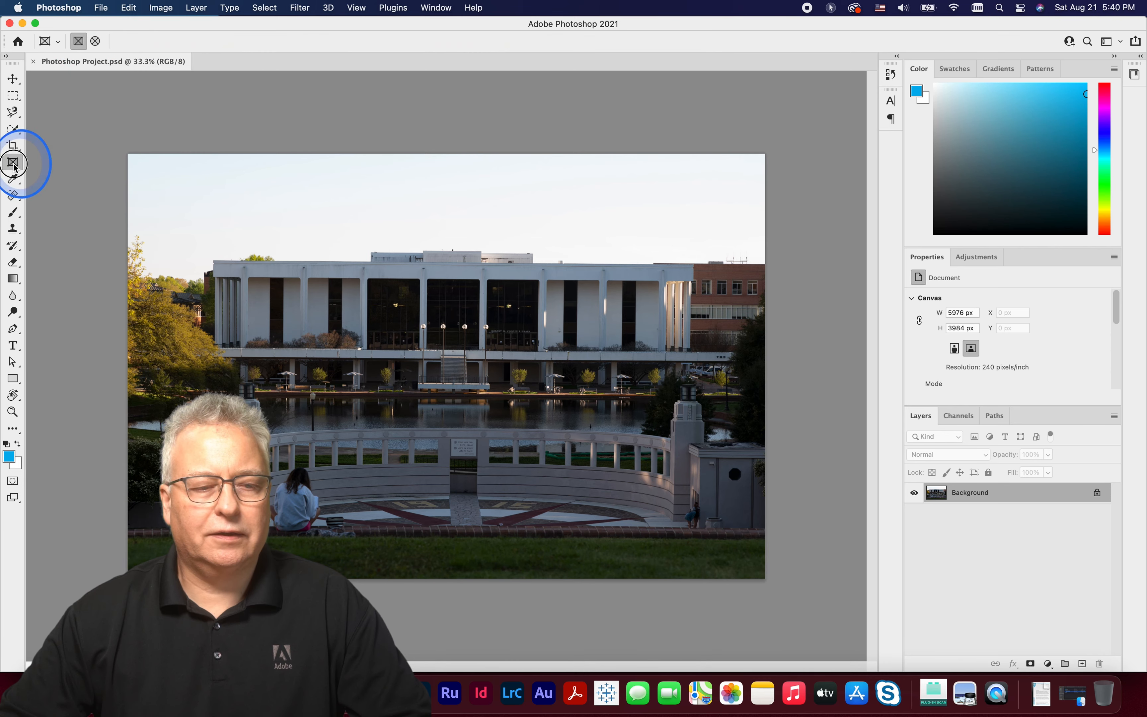
pyautogui.click(13, 212)
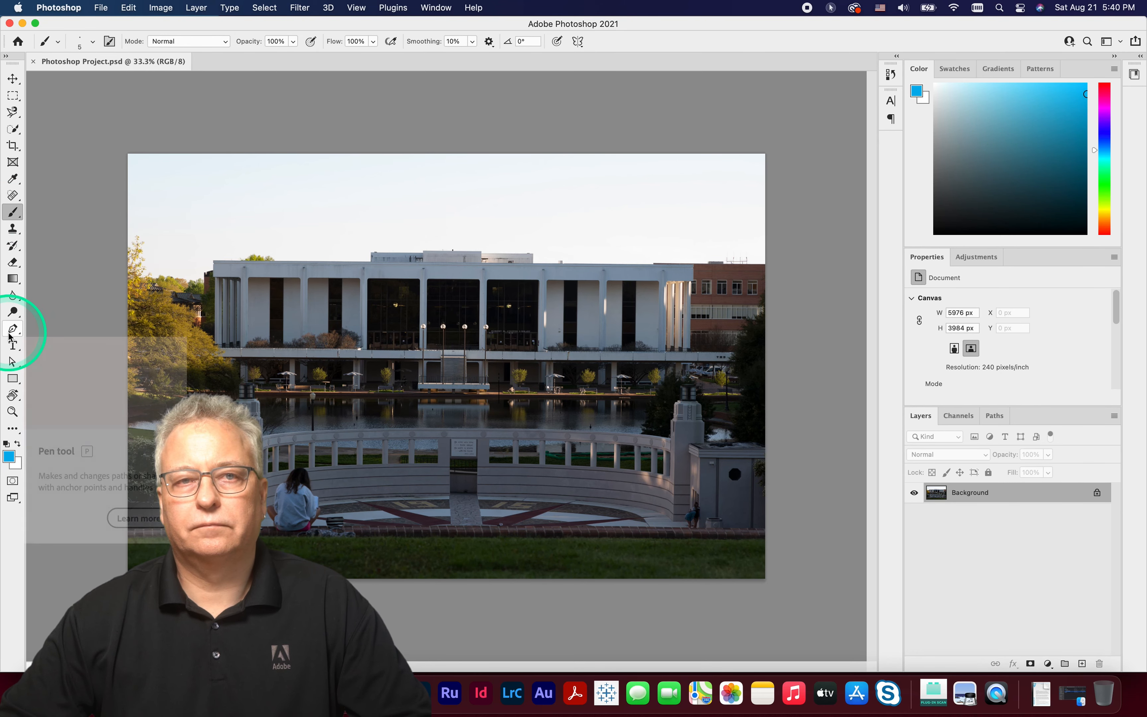
pyautogui.click(13, 346)
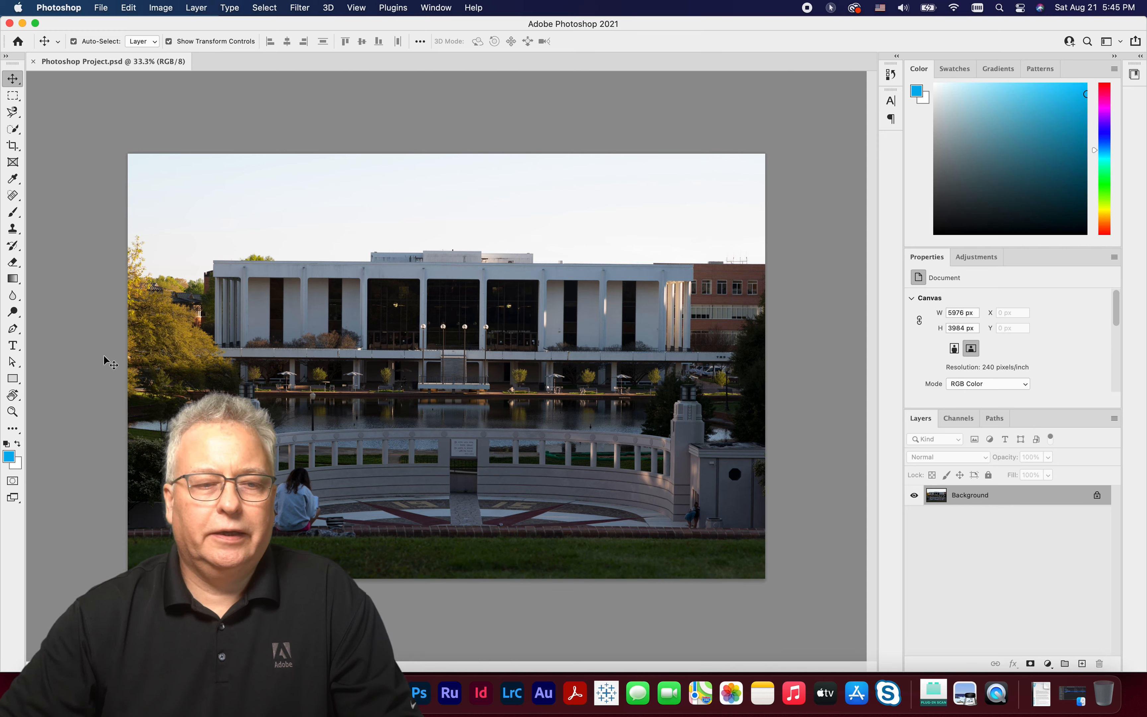
# Straighten the photo with the Crop tool's Straighten option along the building's roofline and apply the crop.
pyautogui.click(16, 148)
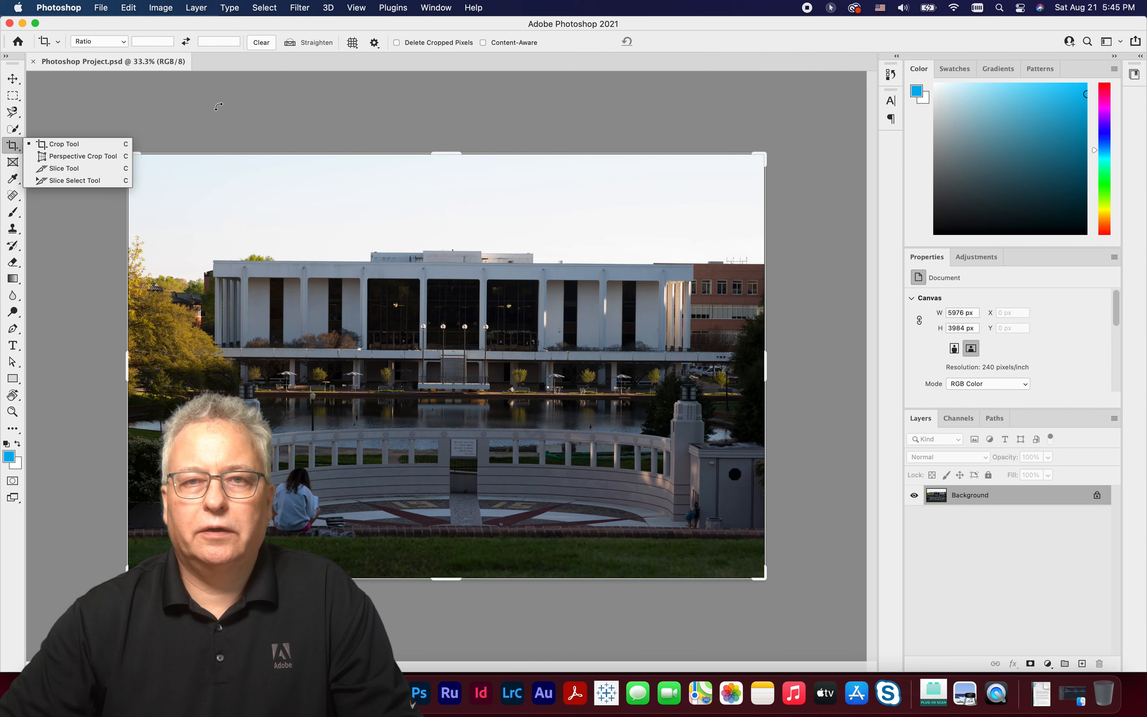
pyautogui.click(274, 146)
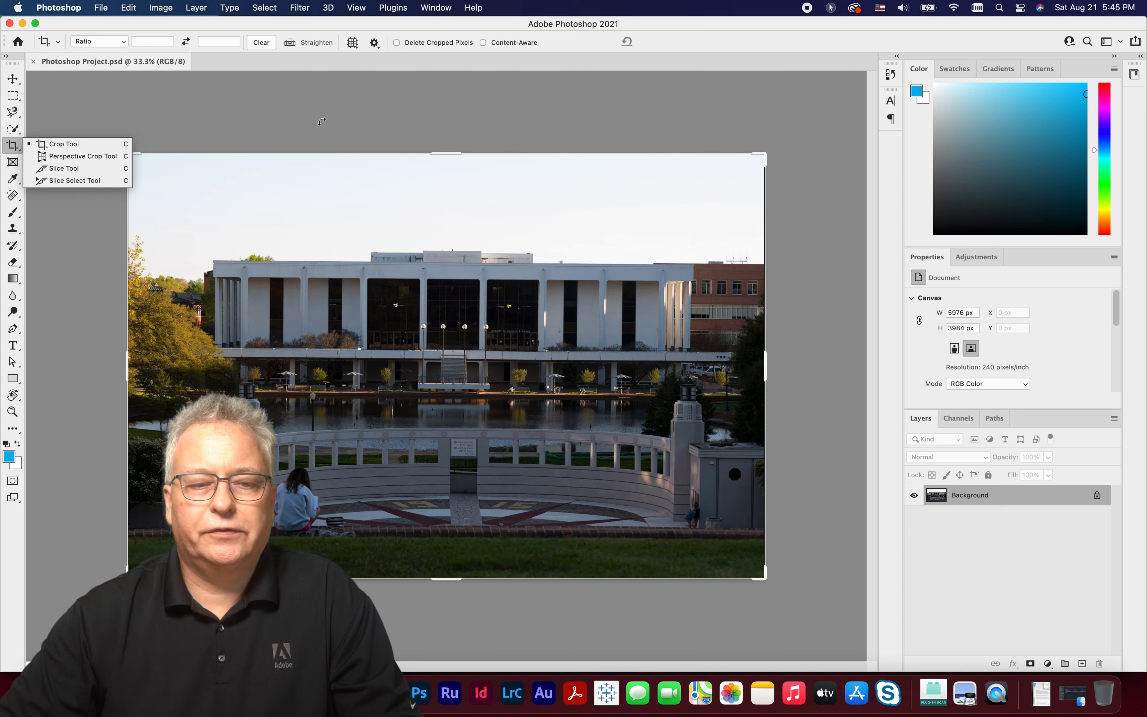
pyautogui.click(313, 42)
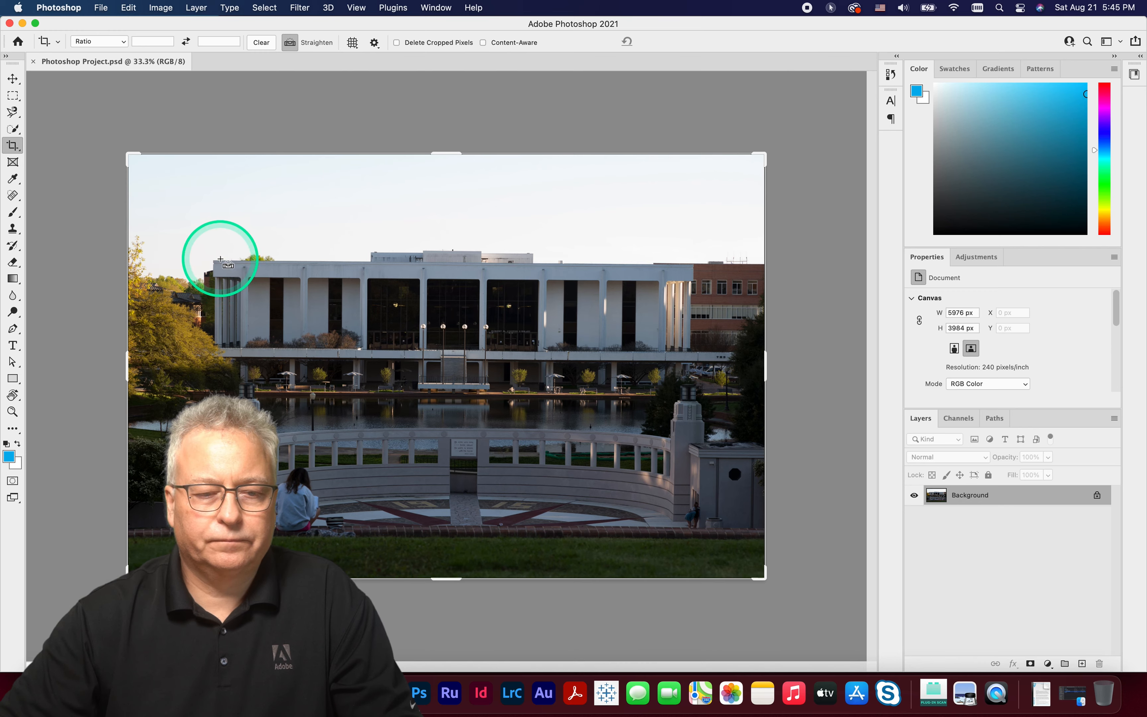
pyautogui.moveTo(217, 260); pyautogui.dragTo(368, 261)
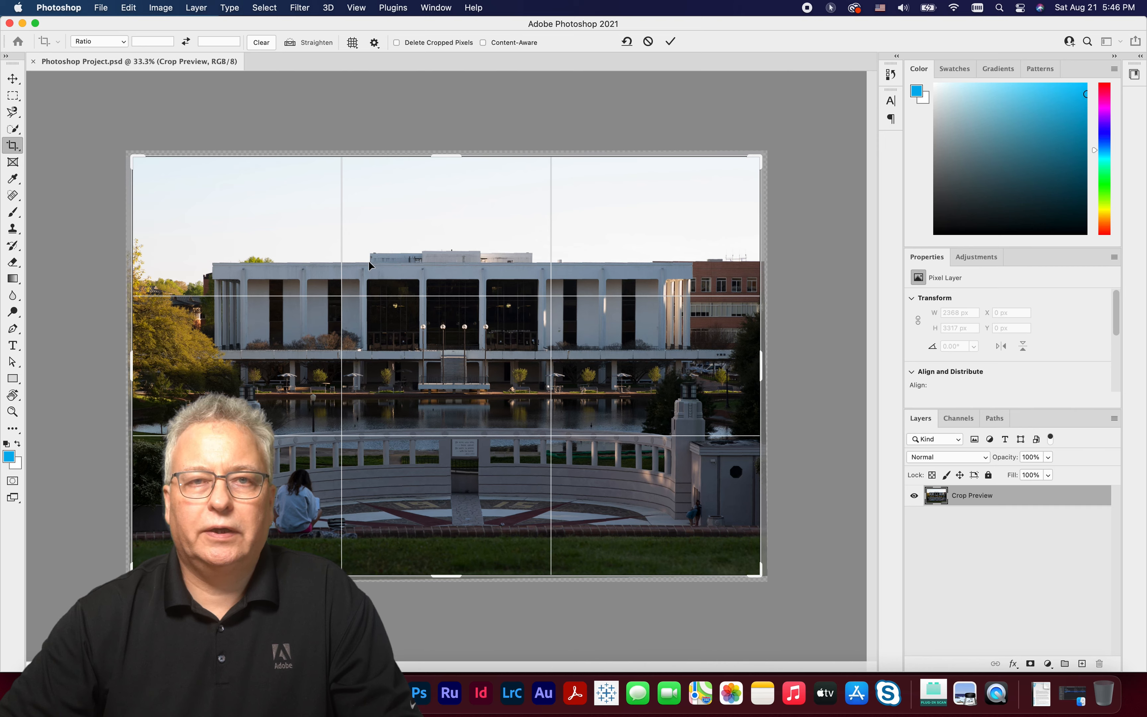
pyautogui.click(671, 42)
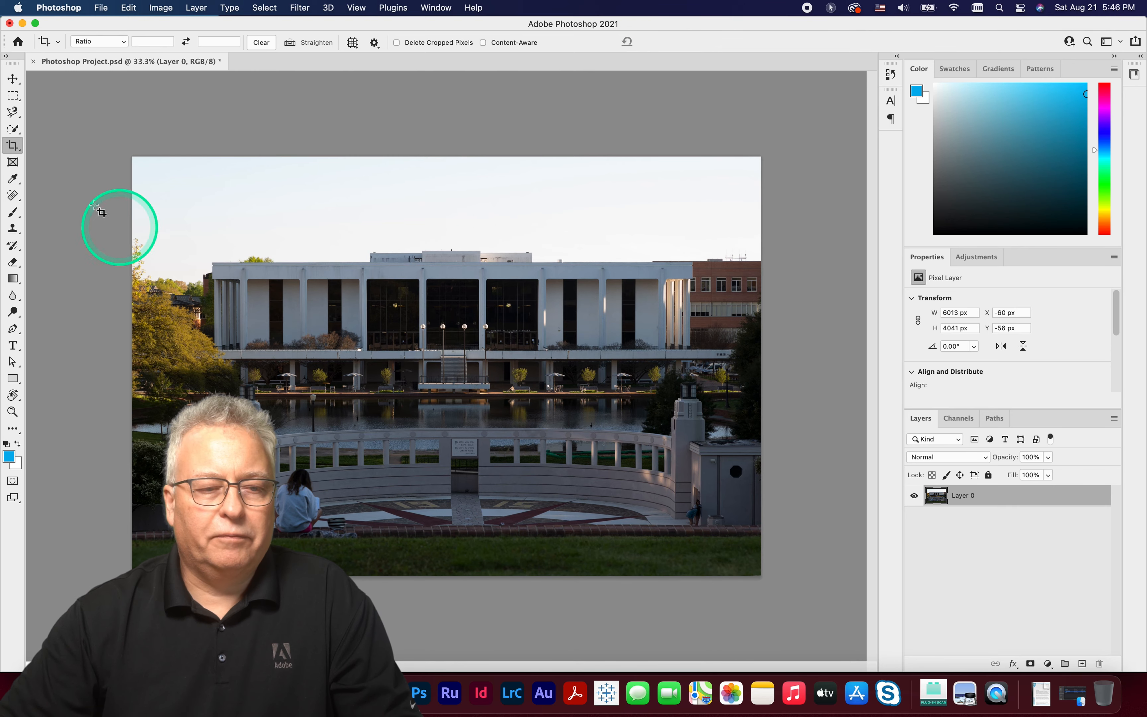
# Crop the photo inward from its lower-left corner, trimming the left side and bottom edge, and save the document.
pyautogui.click(17, 151)
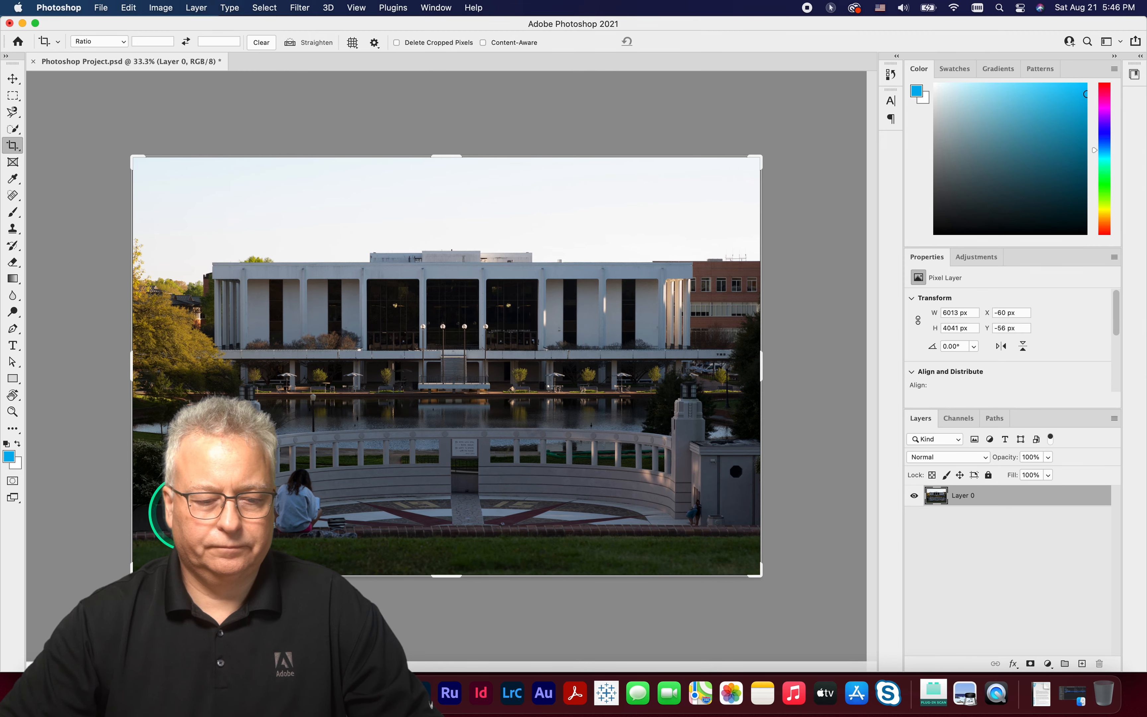
pyautogui.moveTo(132, 574); pyautogui.dragTo(151, 562)
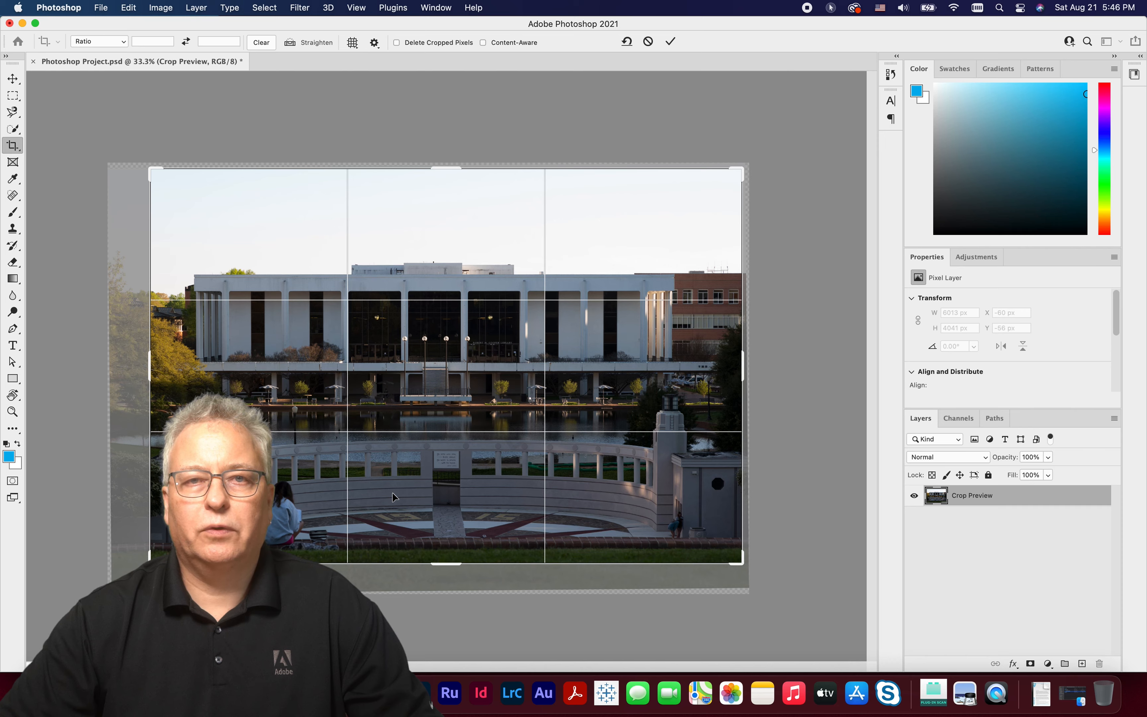
pyautogui.click(477, 393)
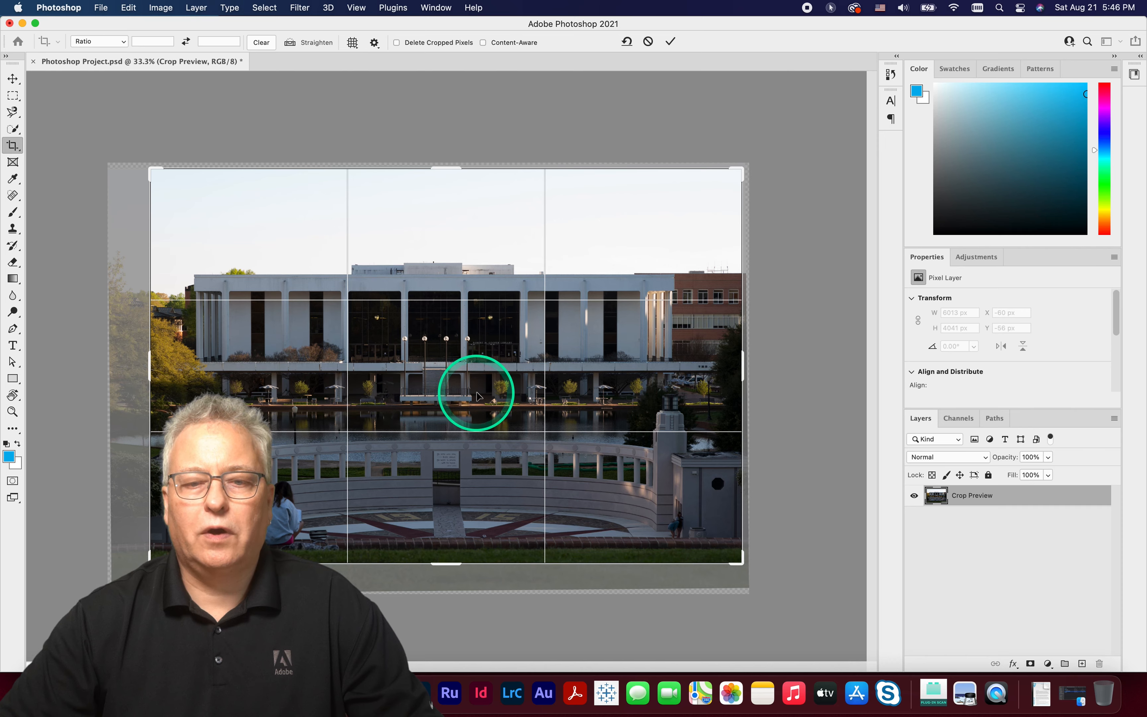
pyautogui.click(672, 41)
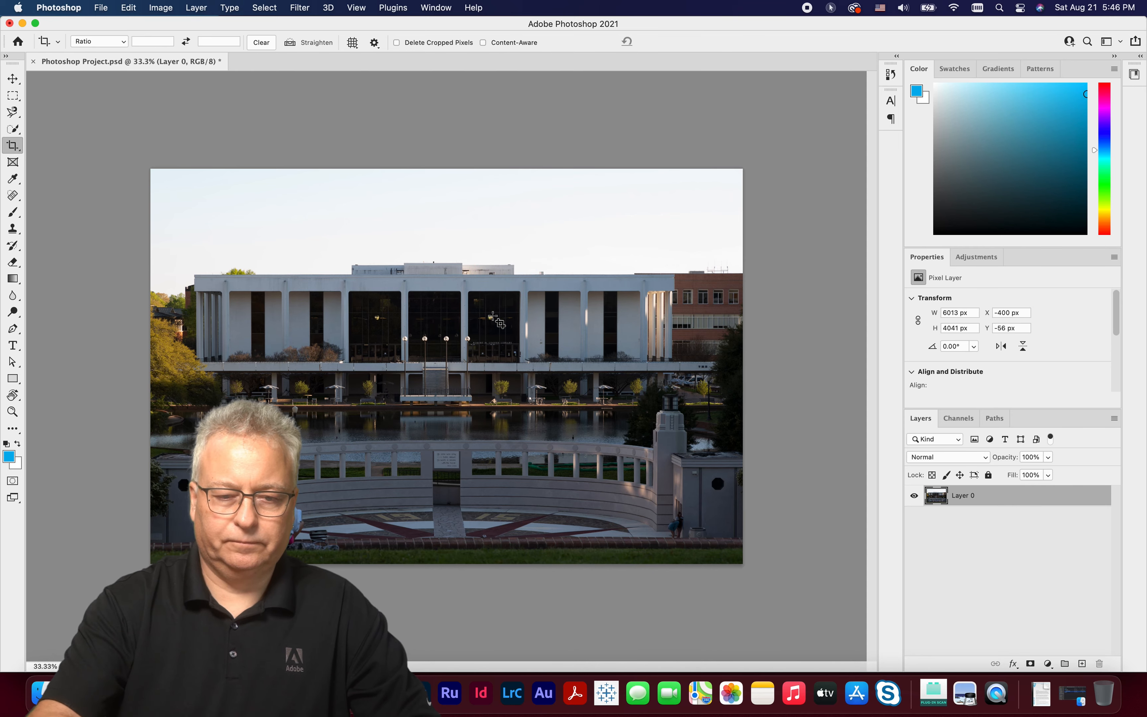
pyautogui.press('super+s')
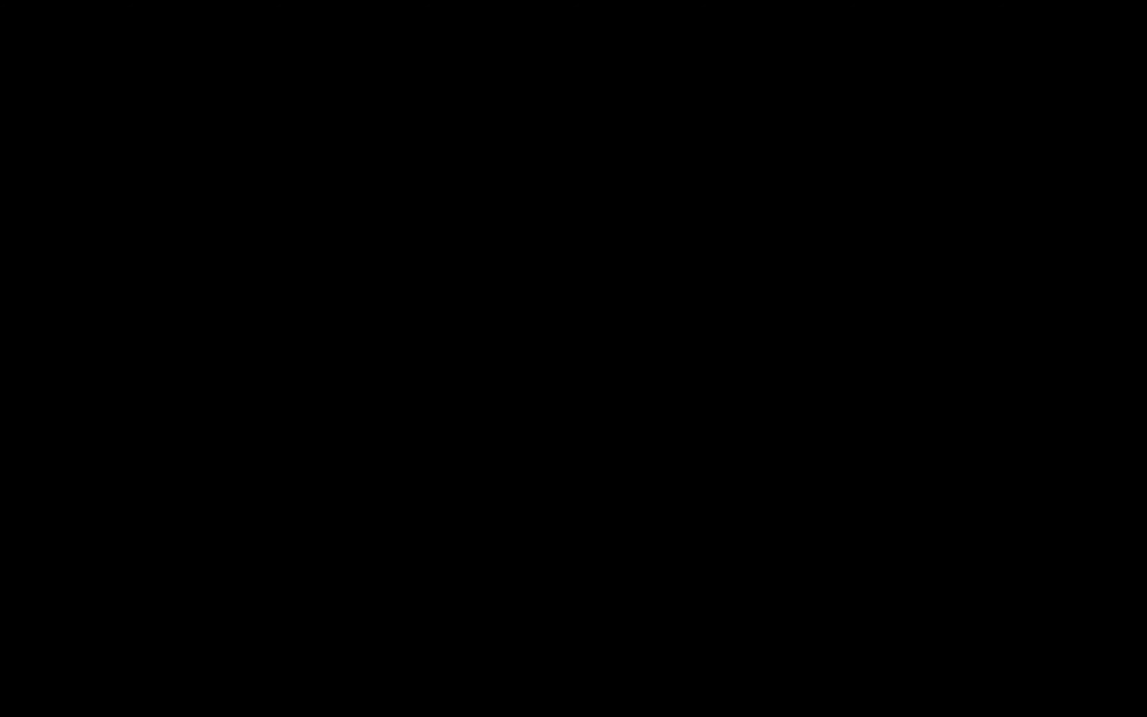
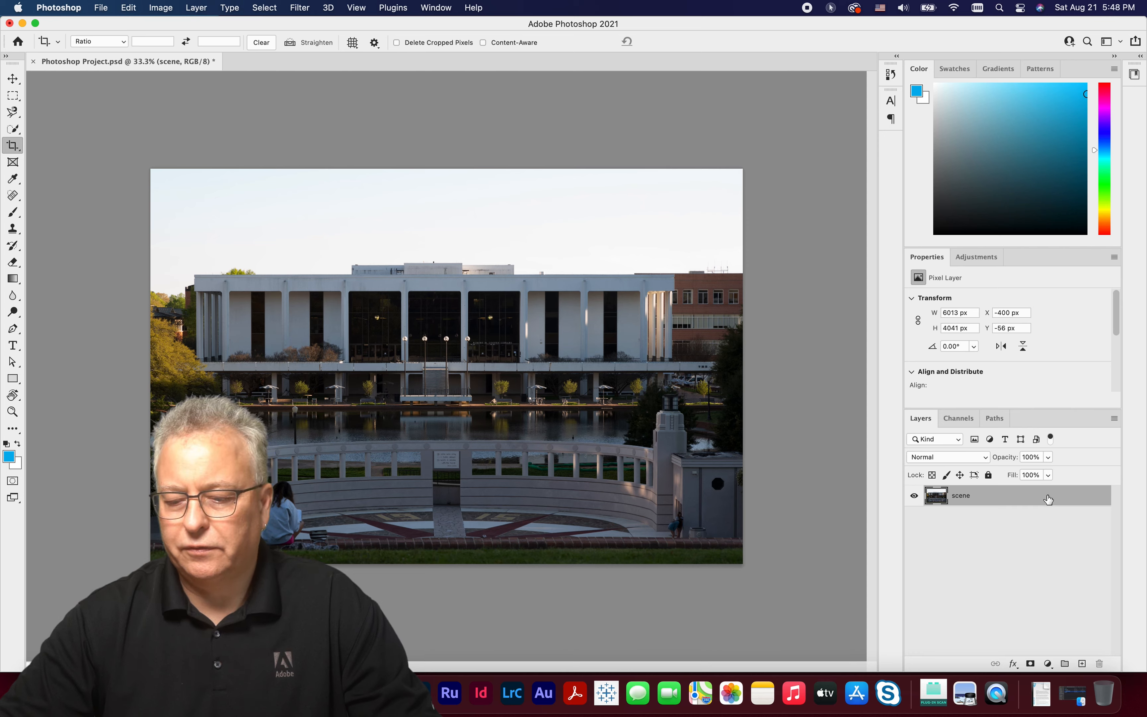
# Add an Exposure adjustment layer above the scene layer and sample the building's white facade as the white point.
pyautogui.click(1048, 665)
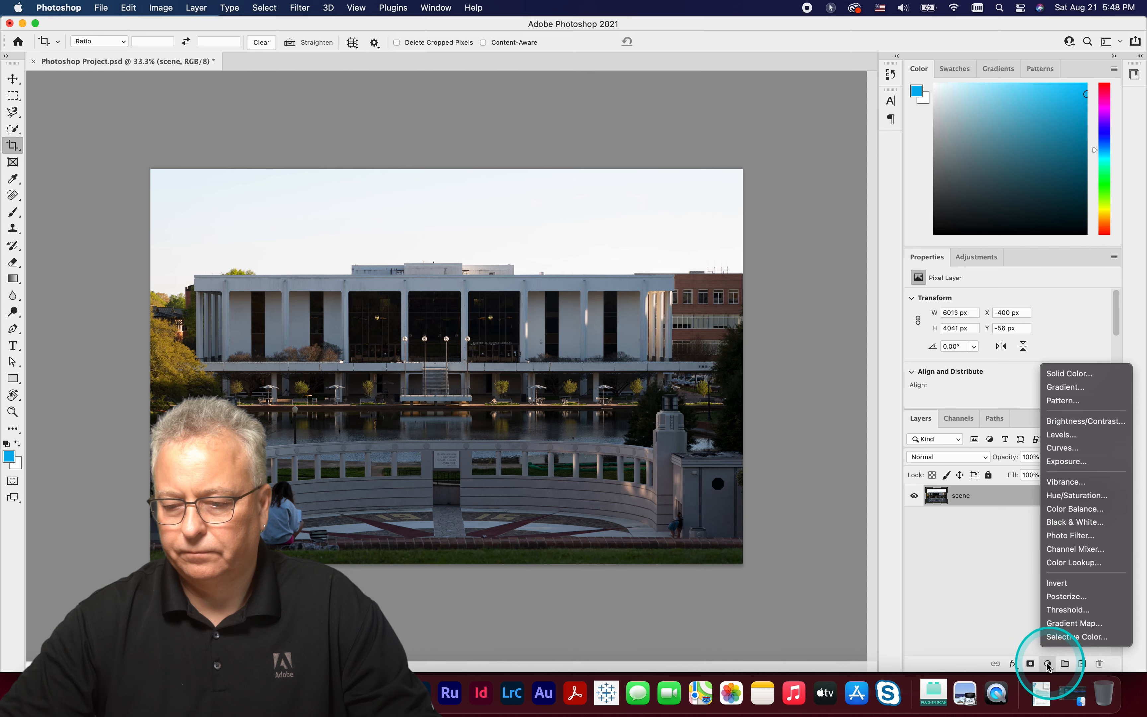
pyautogui.click(1066, 461)
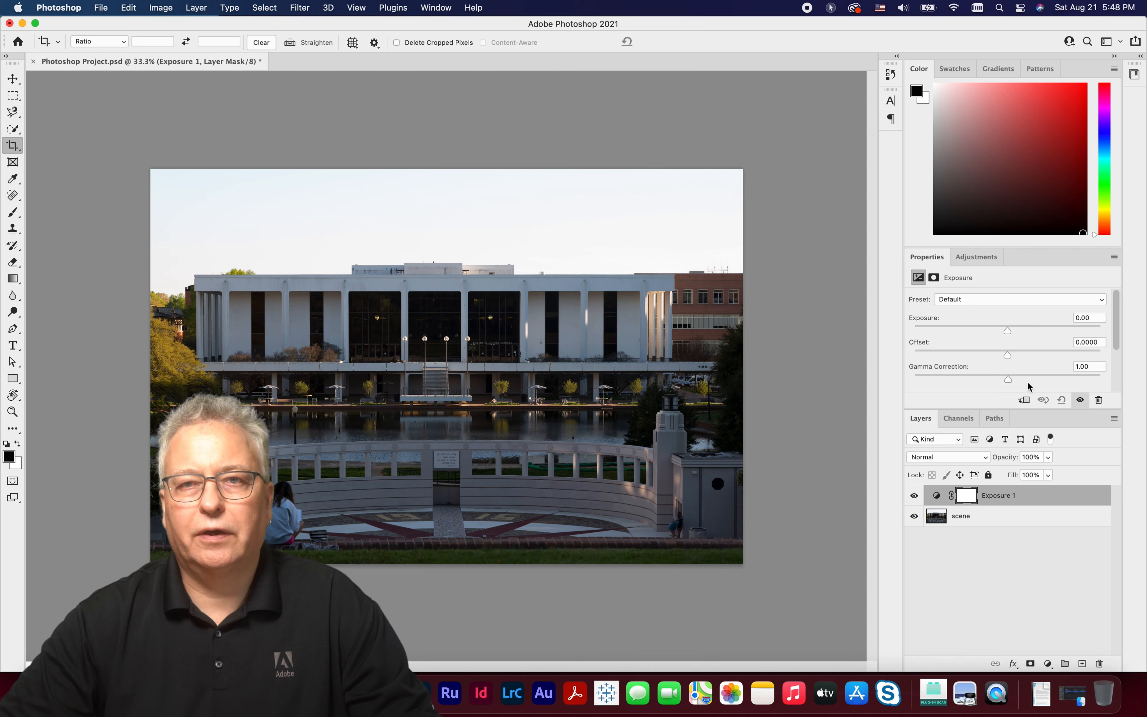
pyautogui.click(1004, 408)
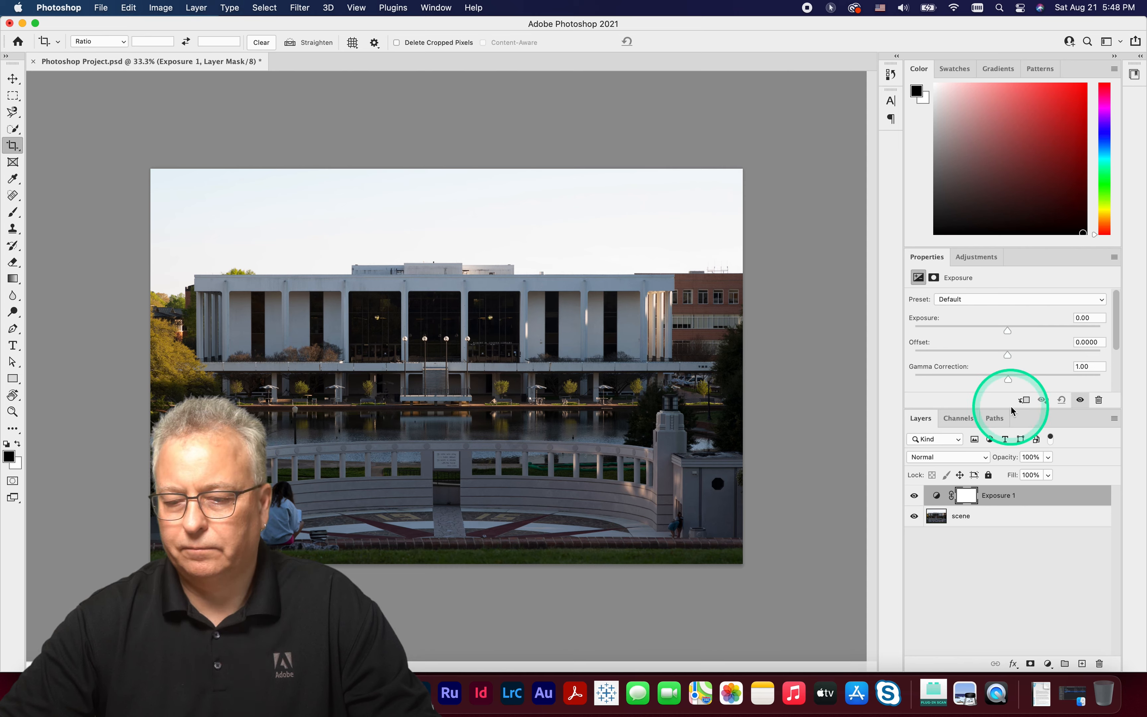
pyautogui.moveTo(1004, 409); pyautogui.dragTo(1004, 469)
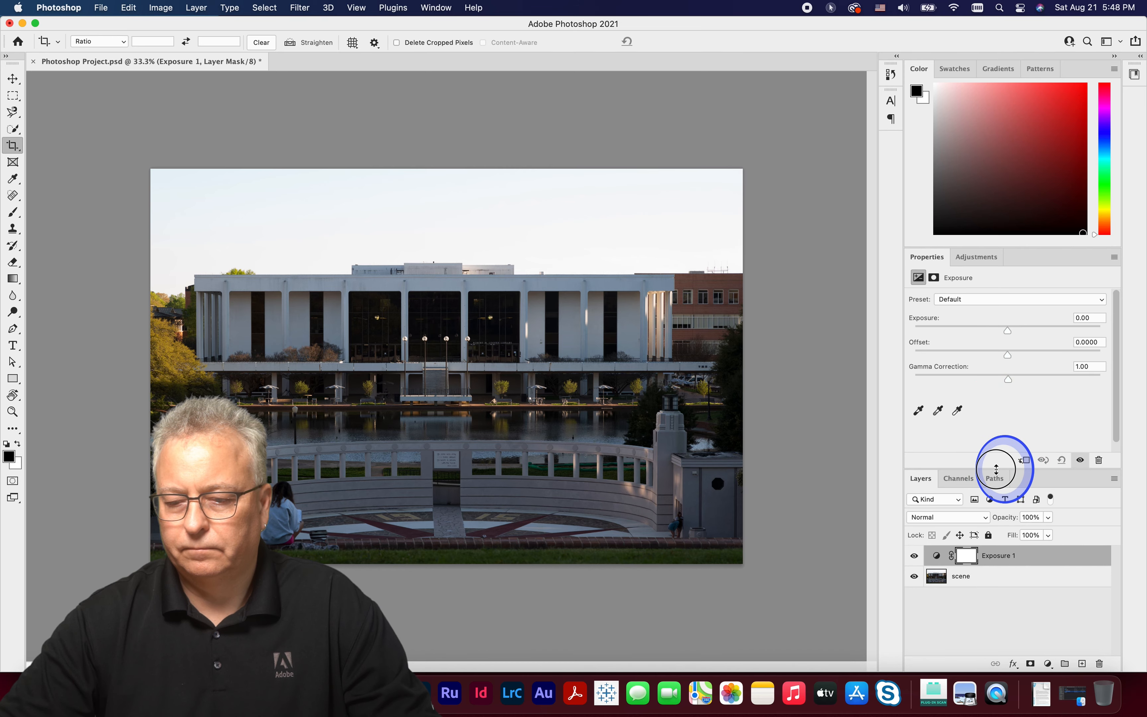
pyautogui.click(957, 410)
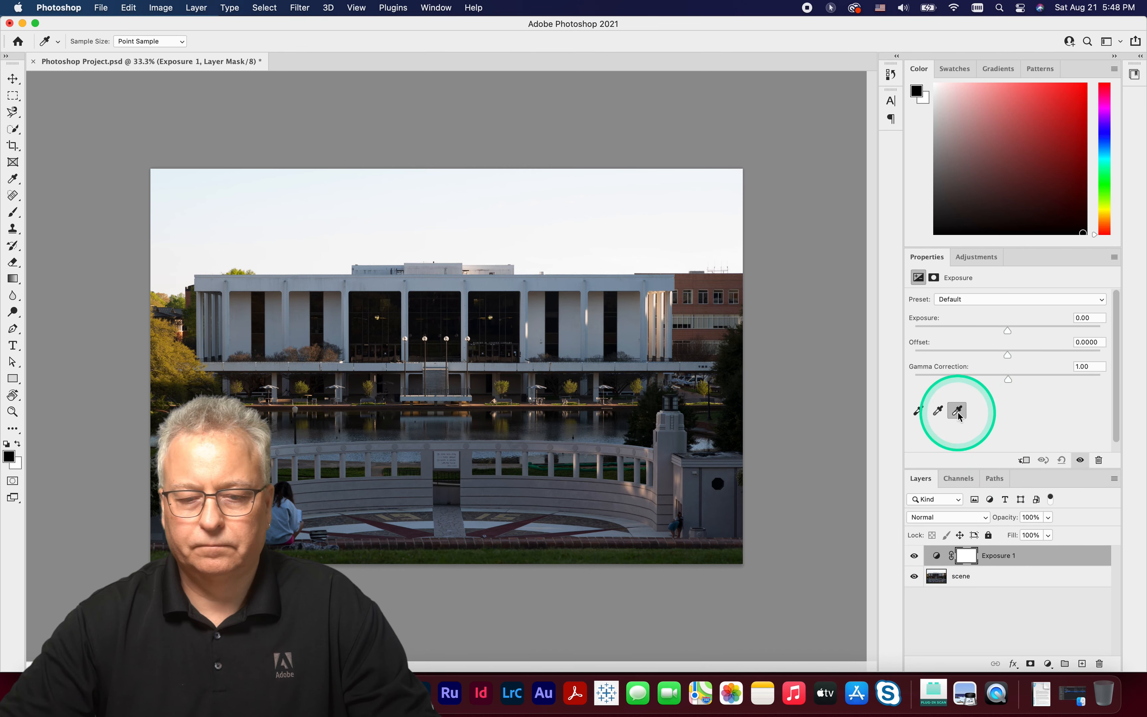
pyautogui.click(546, 284)
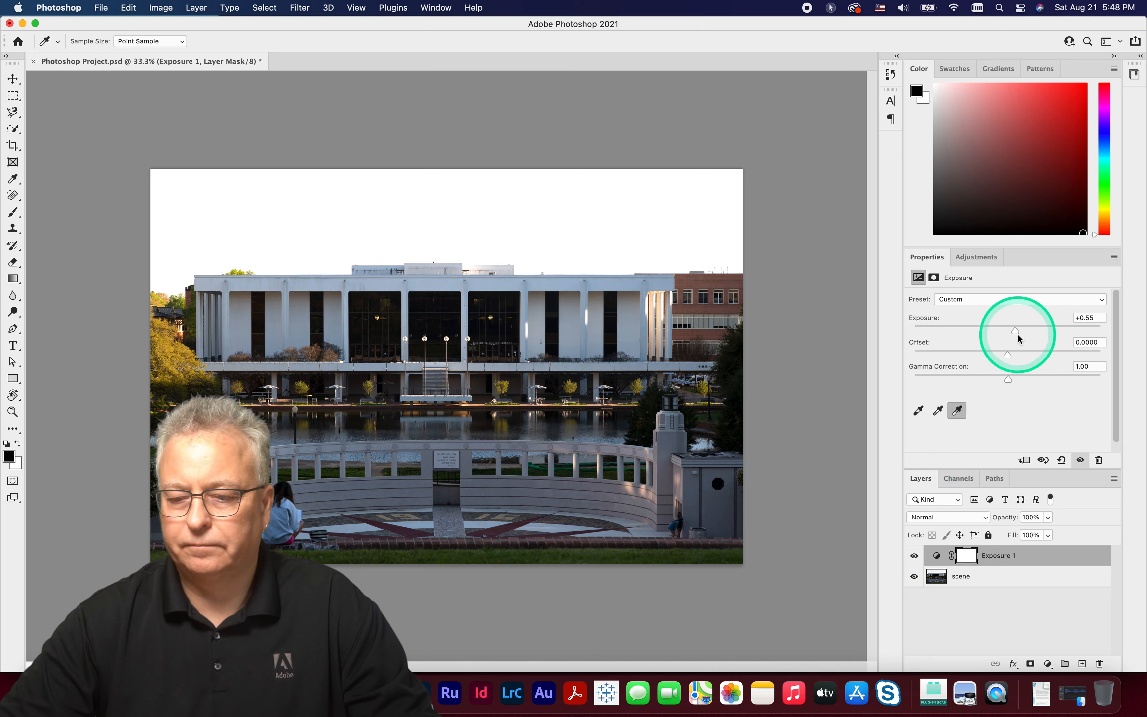
# Raise the adjustment layer's exposure to +1.78 and toggle its visibility to compare the photo before and after.
pyautogui.moveTo(1015, 331); pyautogui.dragTo(1034, 336)
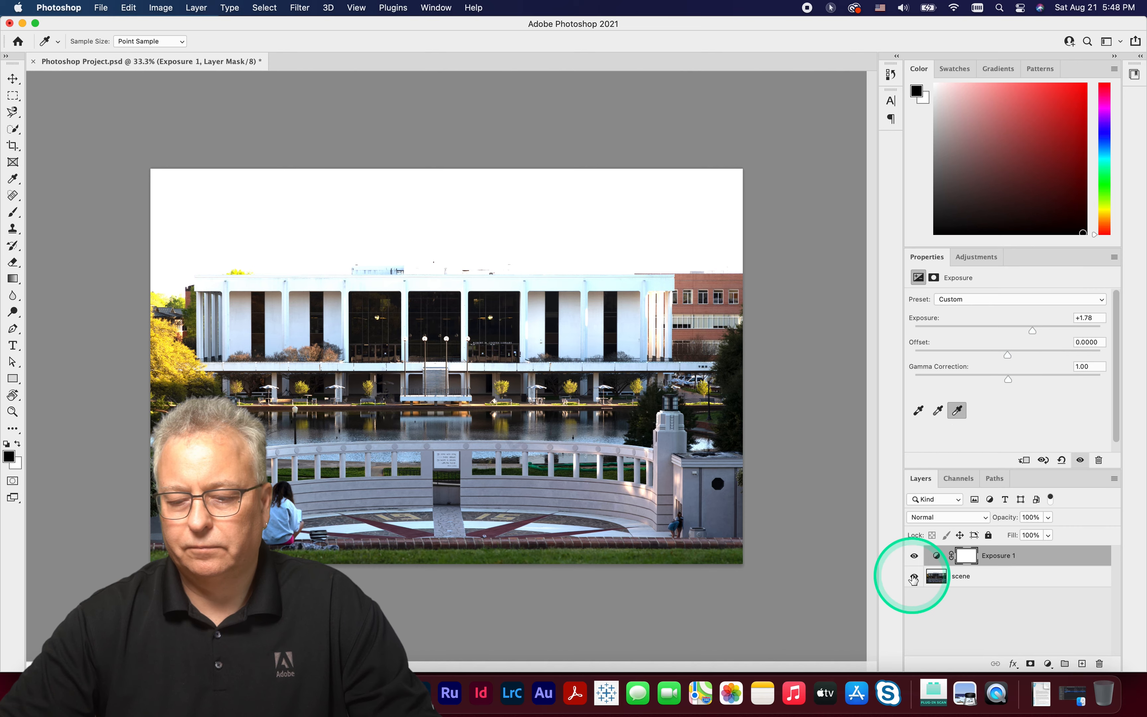
pyautogui.click(913, 555)
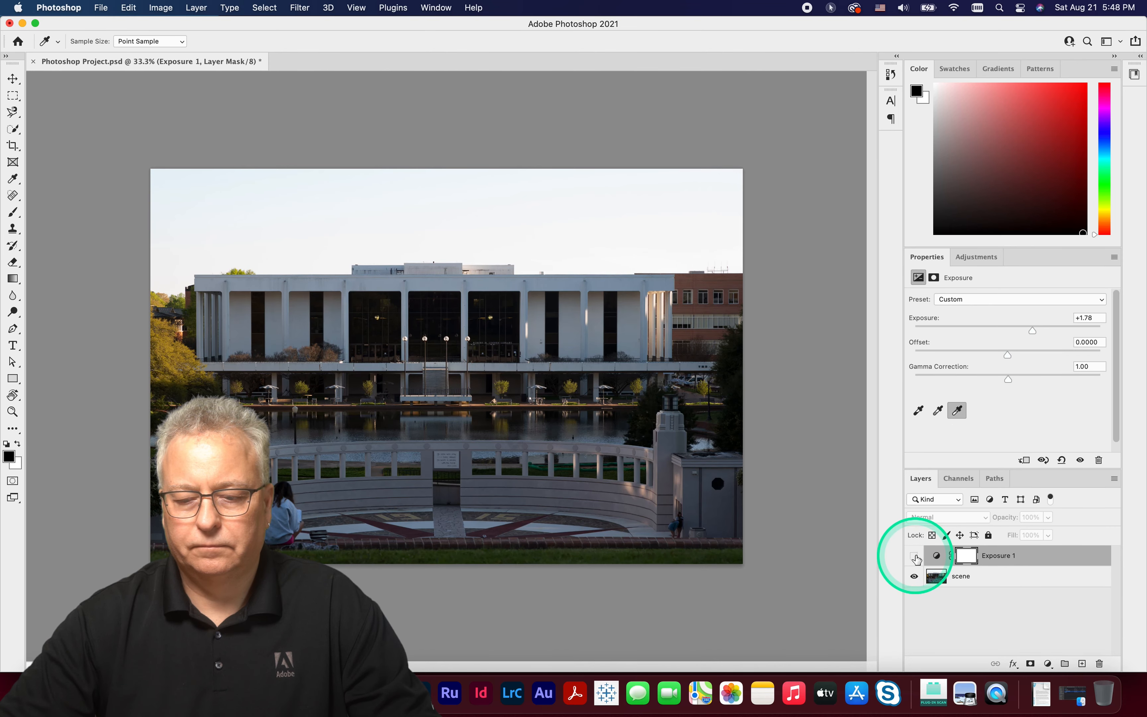
pyautogui.click(914, 556)
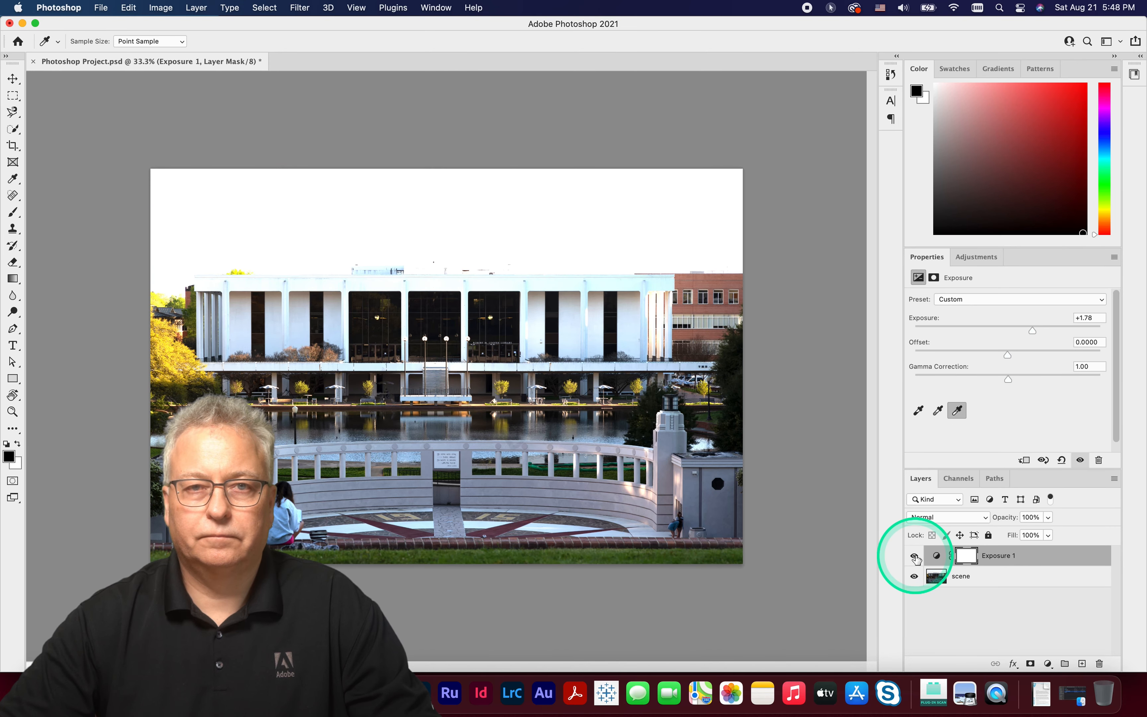
pyautogui.click(914, 556)
pyautogui.click(914, 555)
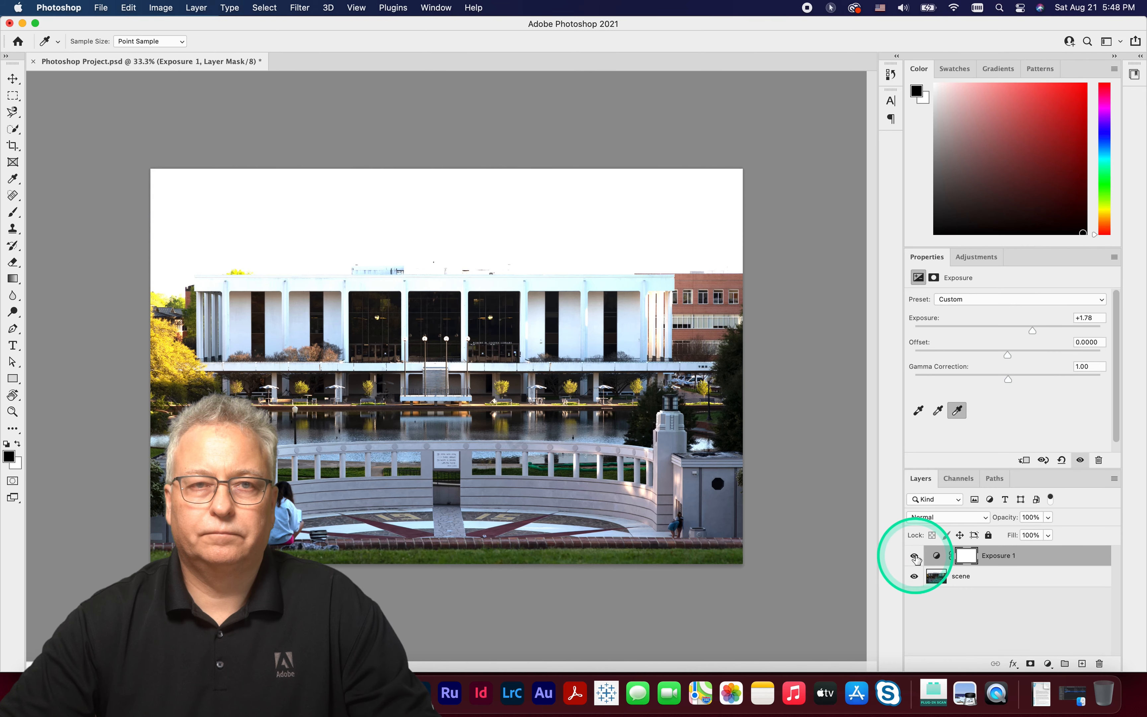
pyautogui.click(830, 481)
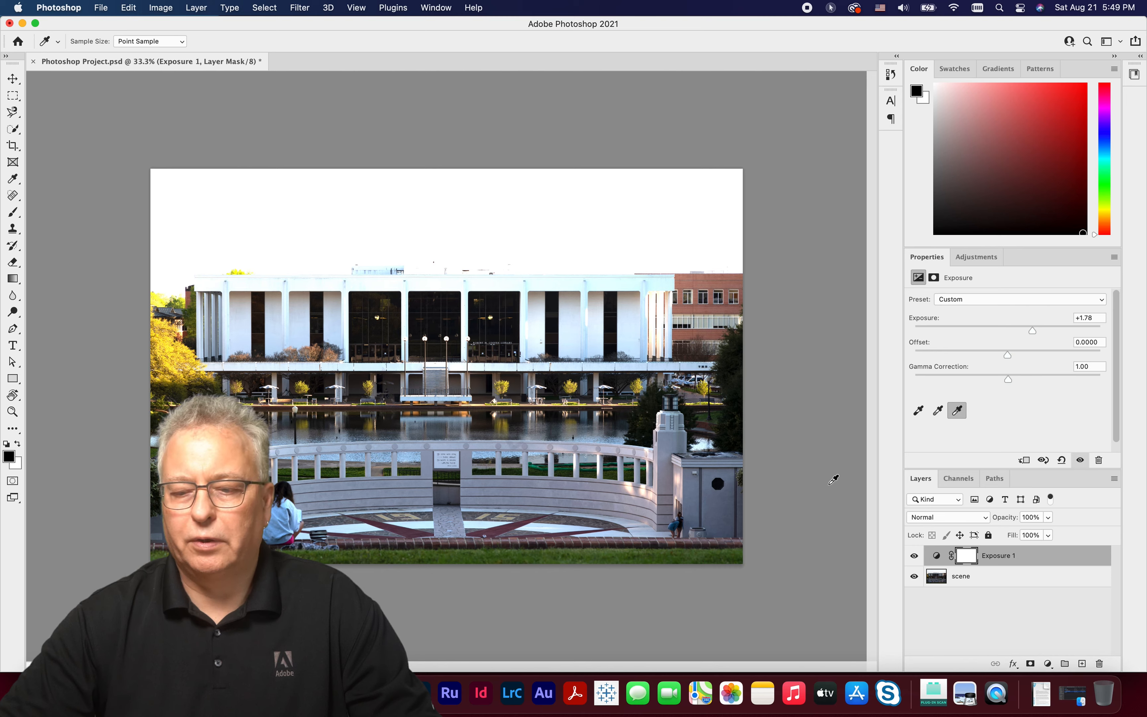
# Clip the Exposure 1 adjustment layer to the scene layer with a clipping mask.
pyautogui.rightClick(1036, 560)
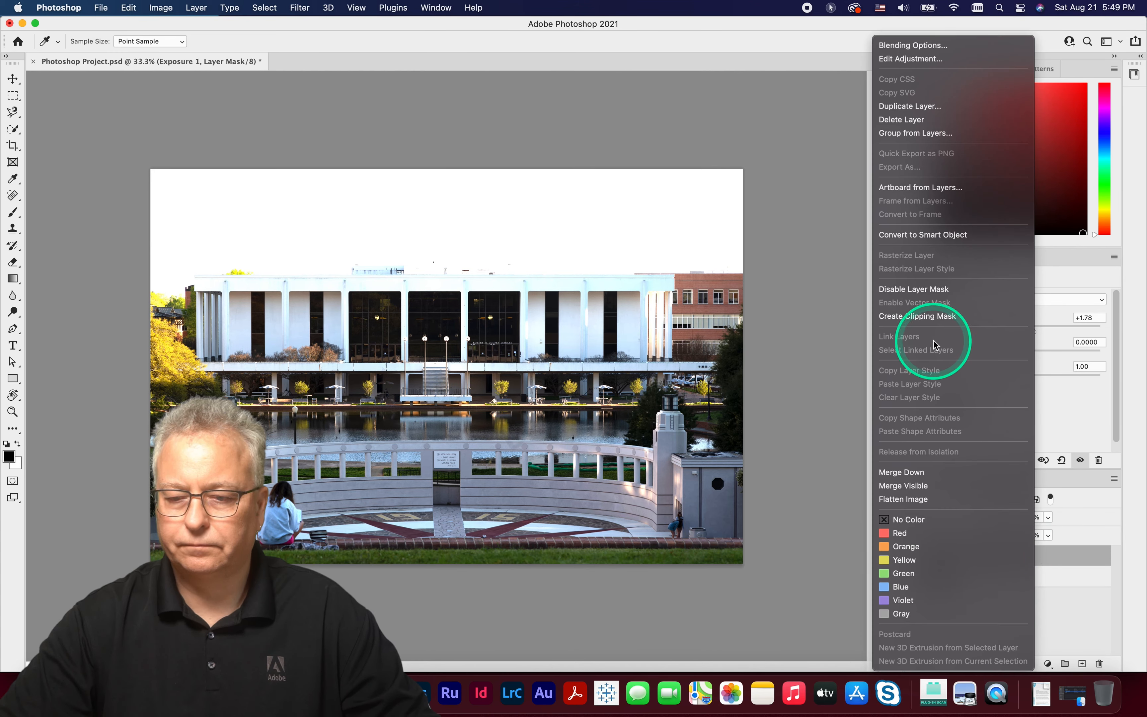
pyautogui.click(917, 316)
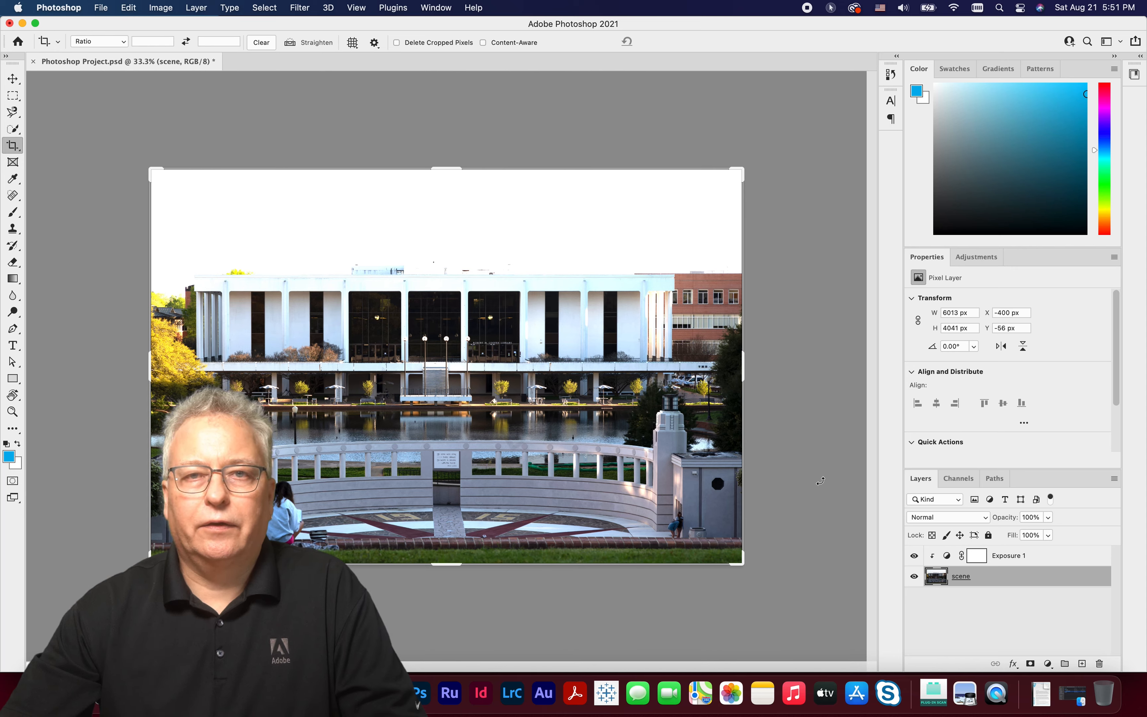
# Add a Vibrance adjustment layer directly above the scene layer with Vibrance +46 and Saturation +40.
pyautogui.click(1050, 586)
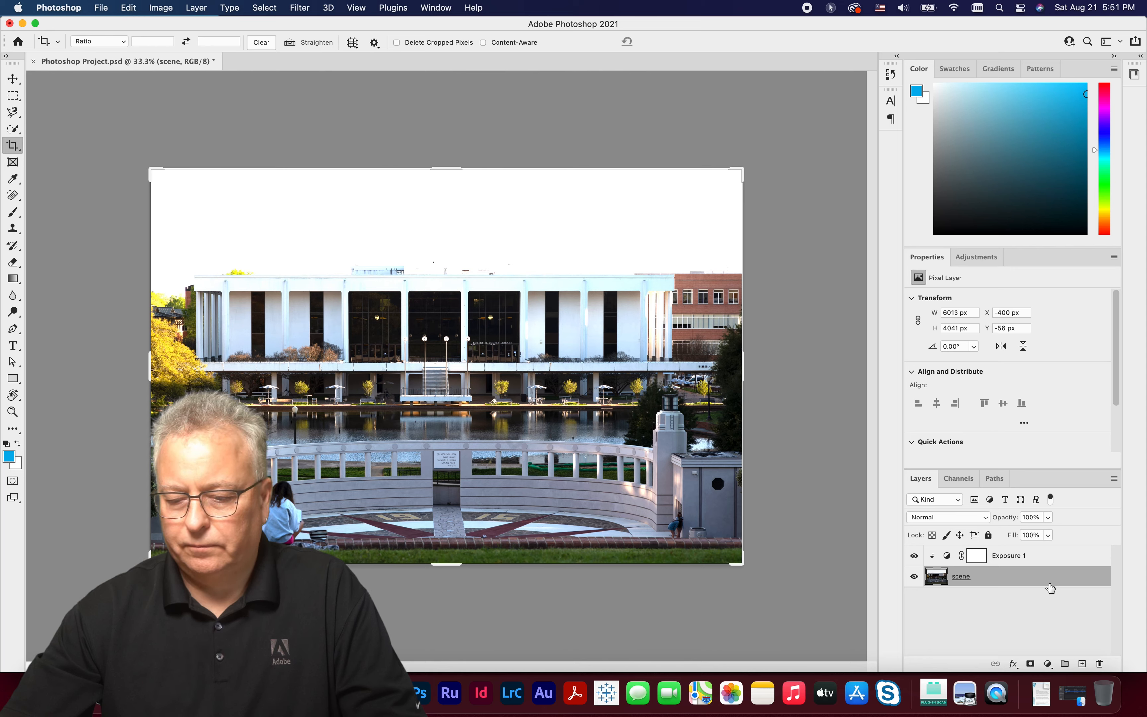
pyautogui.click(1047, 664)
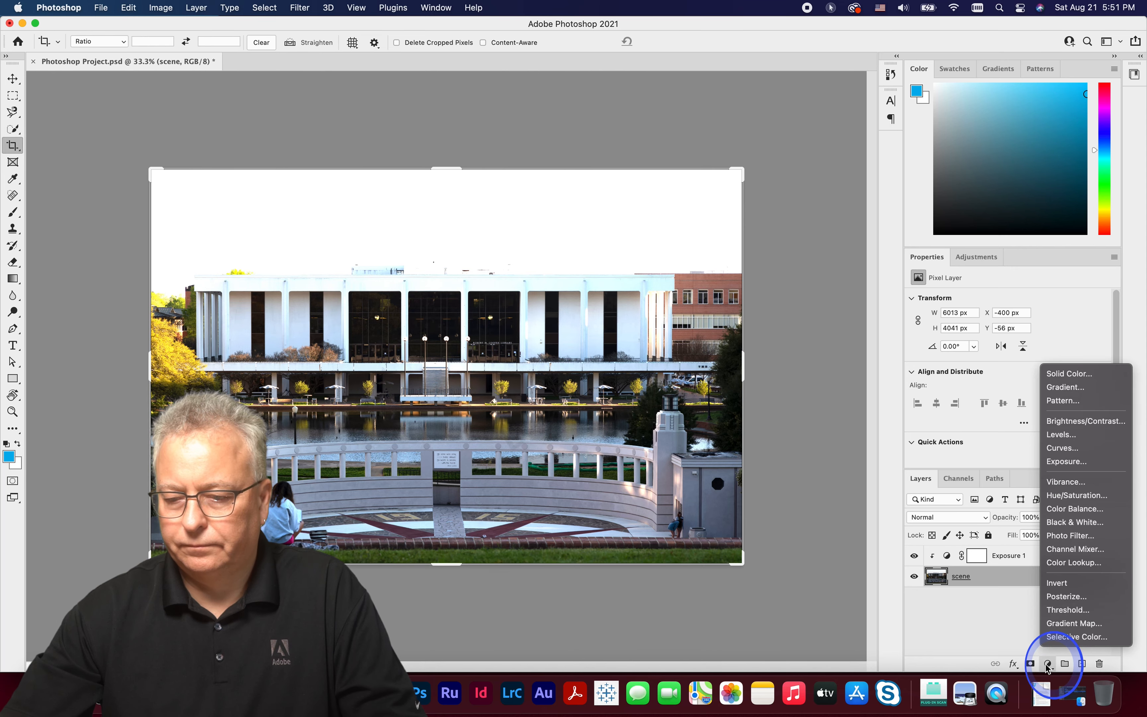
pyautogui.click(1066, 482)
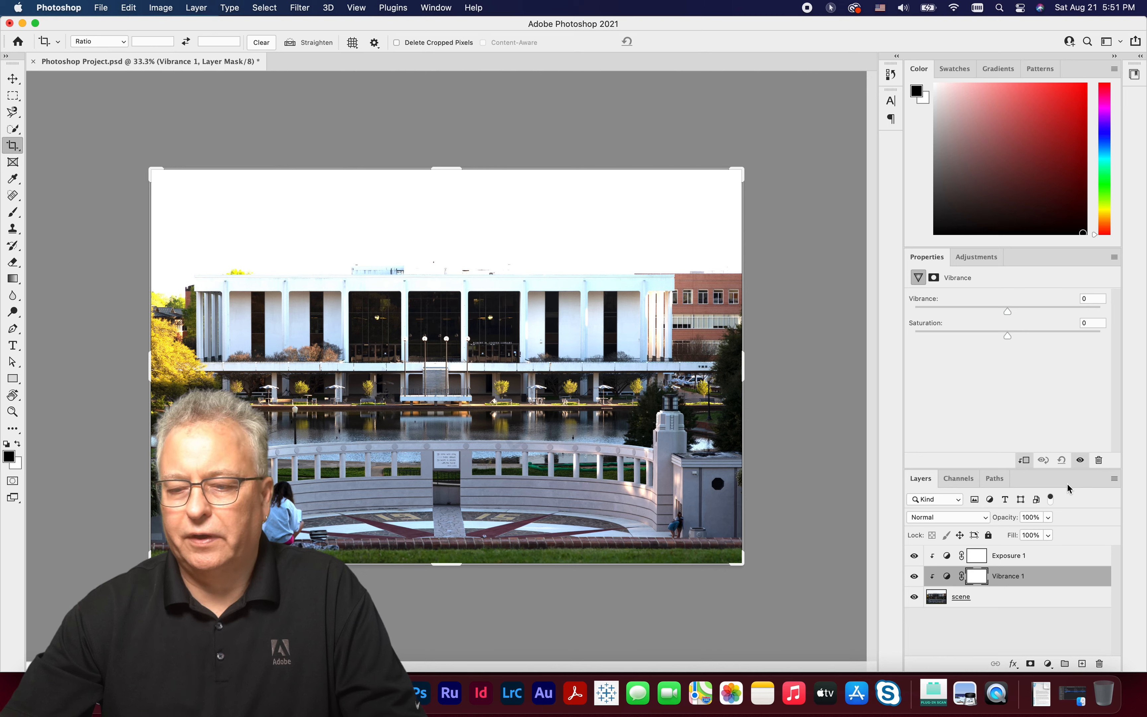
pyautogui.moveTo(1008, 312); pyautogui.dragTo(1046, 341)
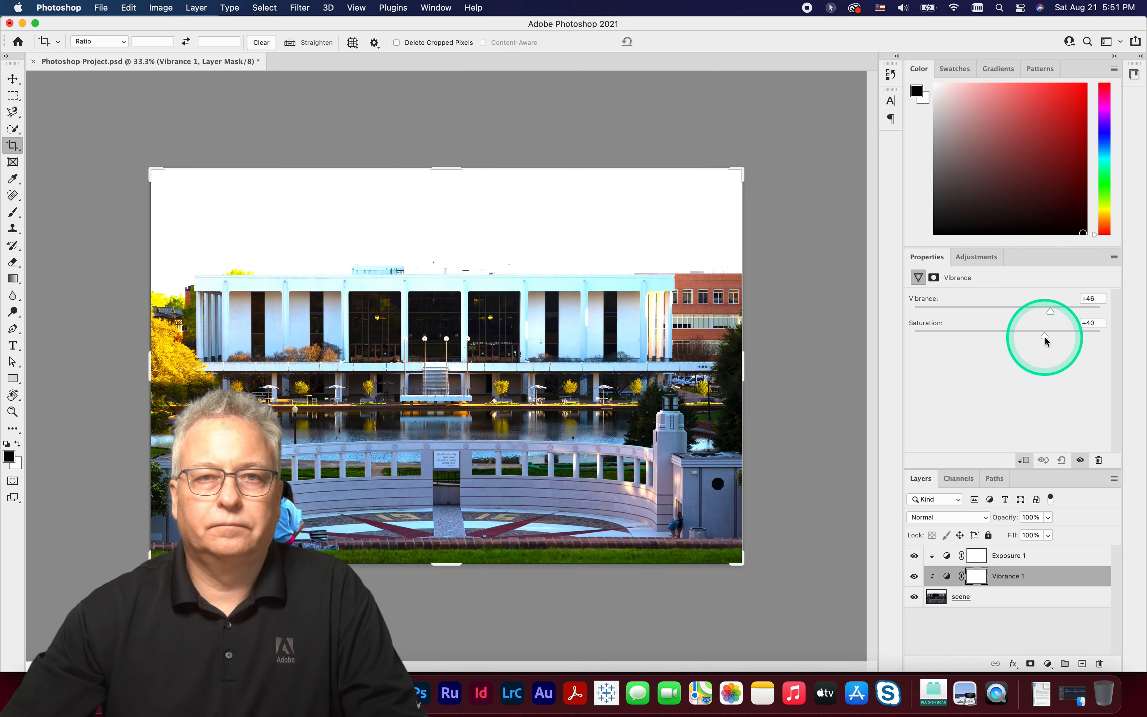
# Save the project with its Exposure and Vibrance adjustments.
pyautogui.click(954, 389)
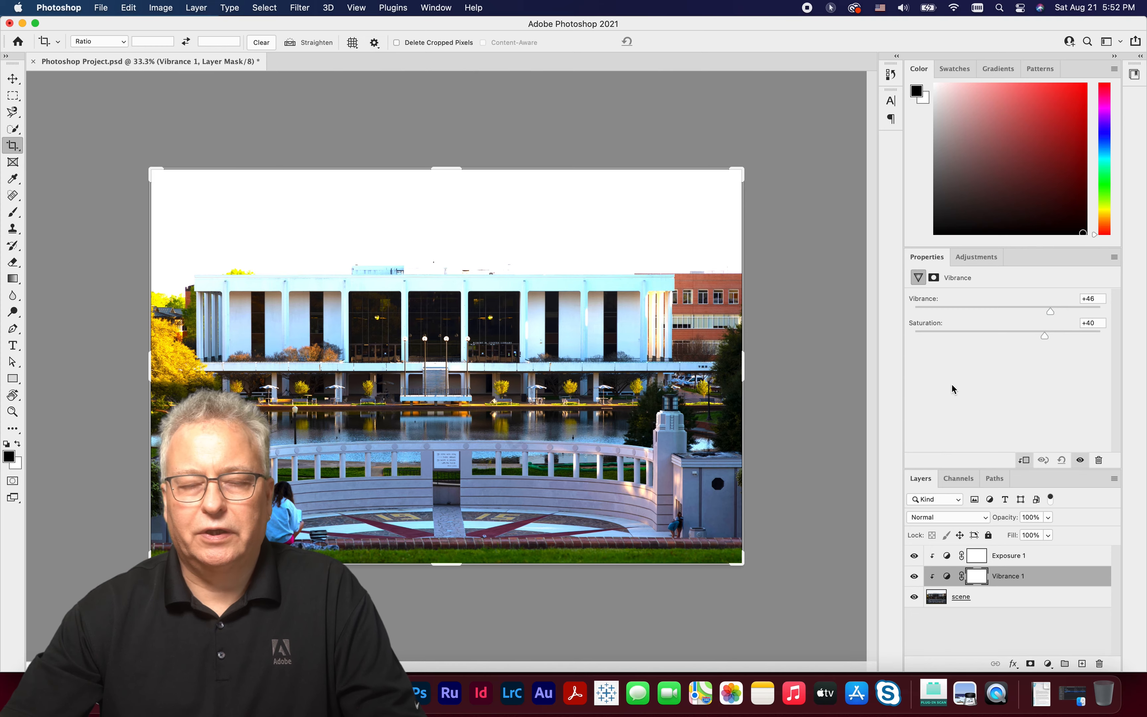
pyautogui.press('super+s')
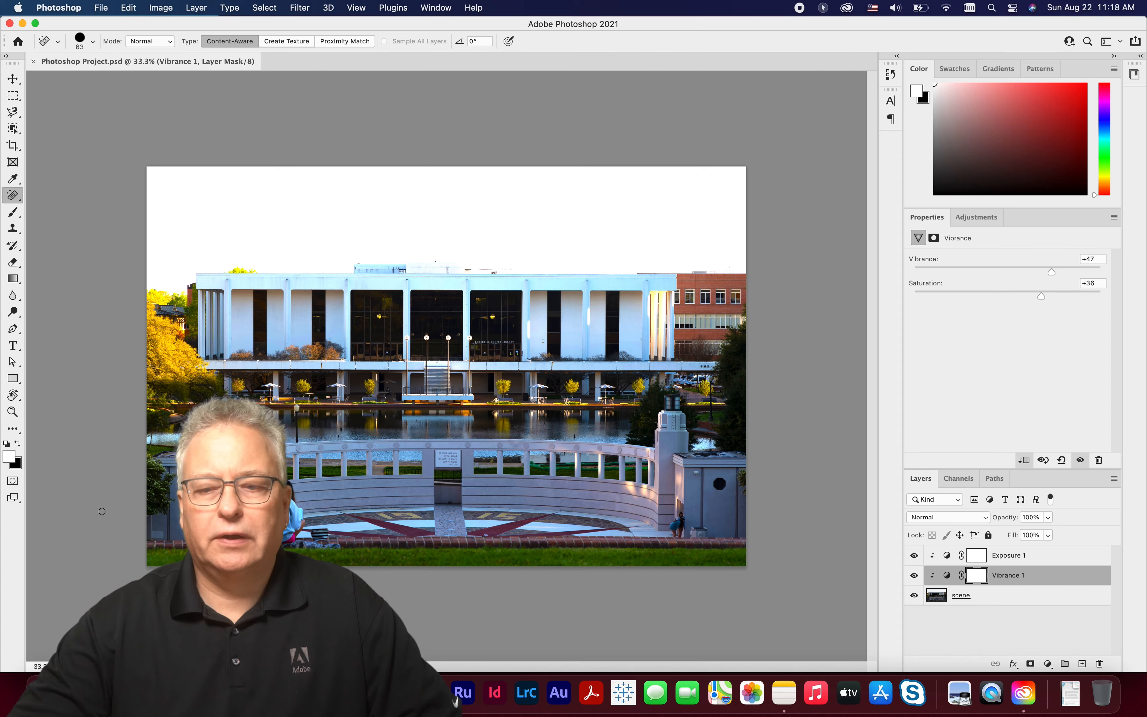
# Remove the four white lamp globes in front of the library on the scene layer, using the content-aware Spot Healing Brush at 63 px.
pyautogui.click(1011, 602)
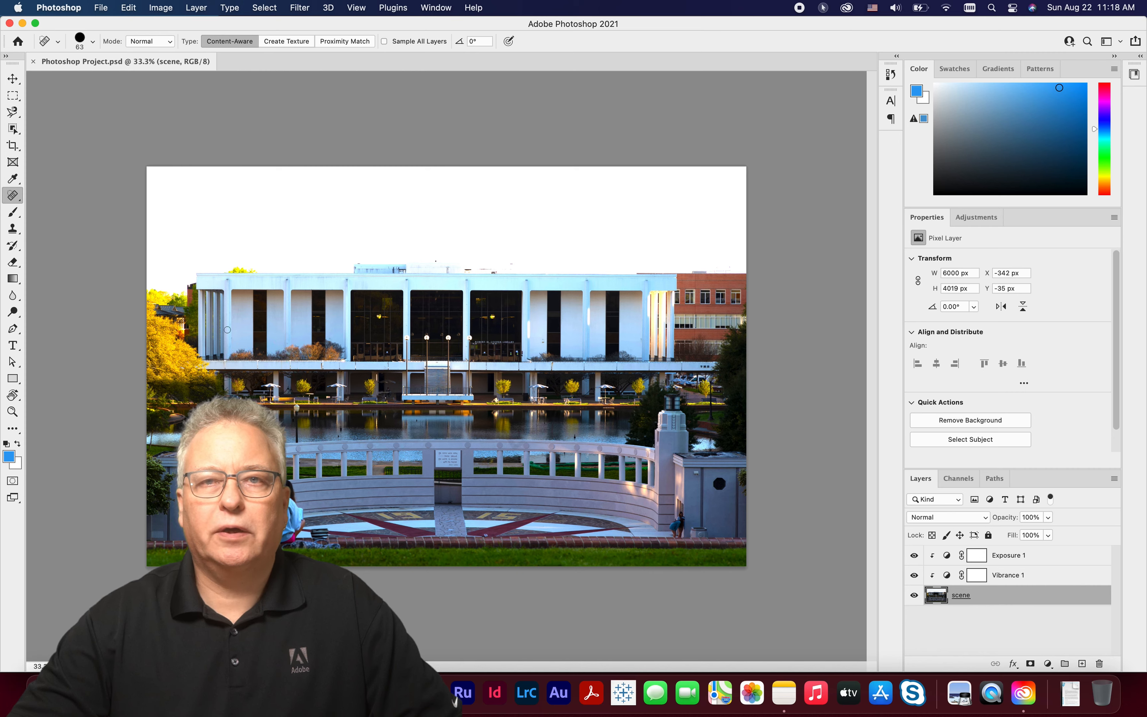
pyautogui.click(15, 199)
pyautogui.moveTo(15, 199); pyautogui.dragTo(75, 191)
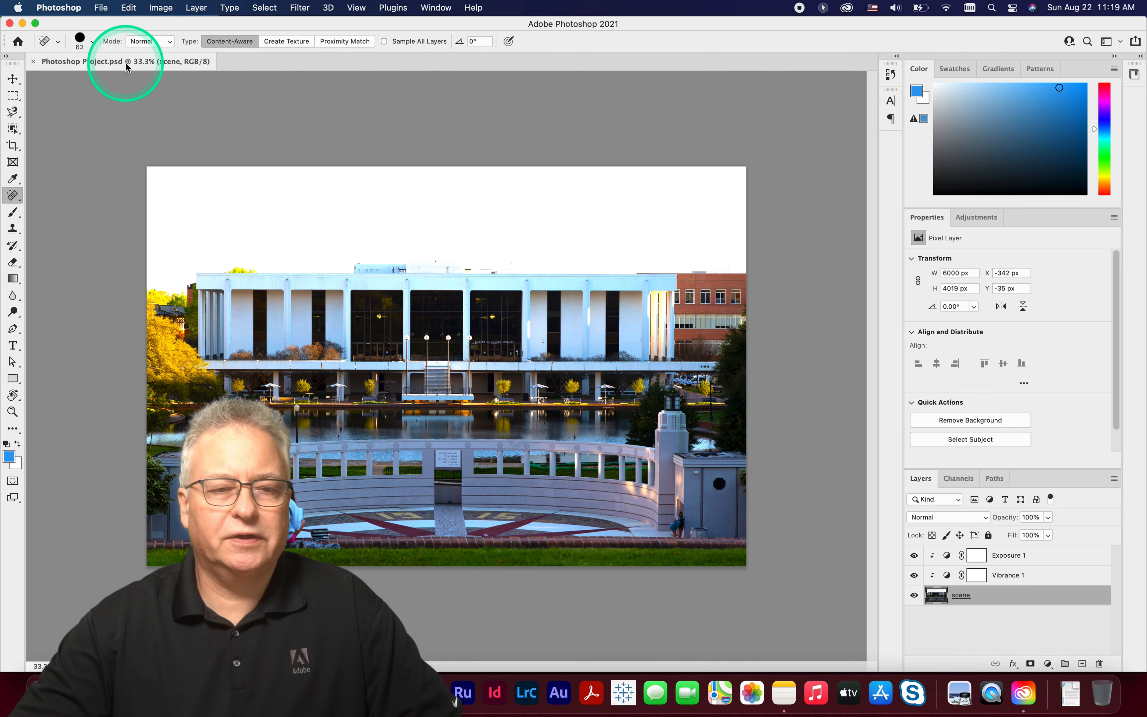
pyautogui.click(93, 42)
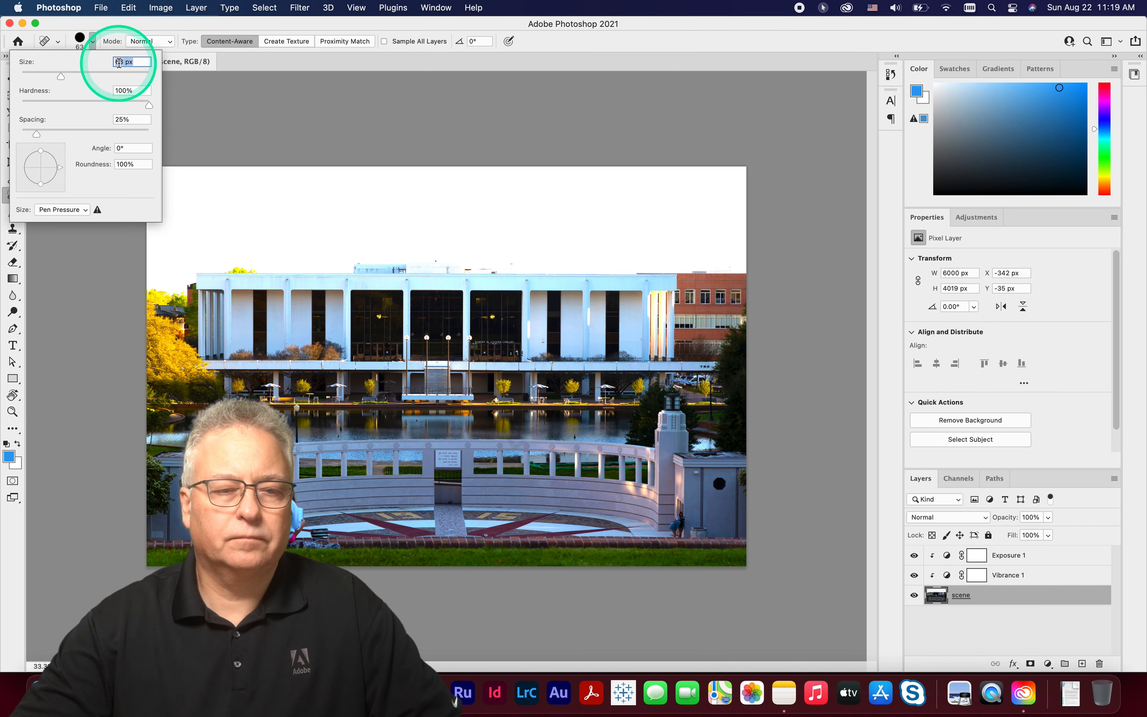
pyautogui.click(208, 113)
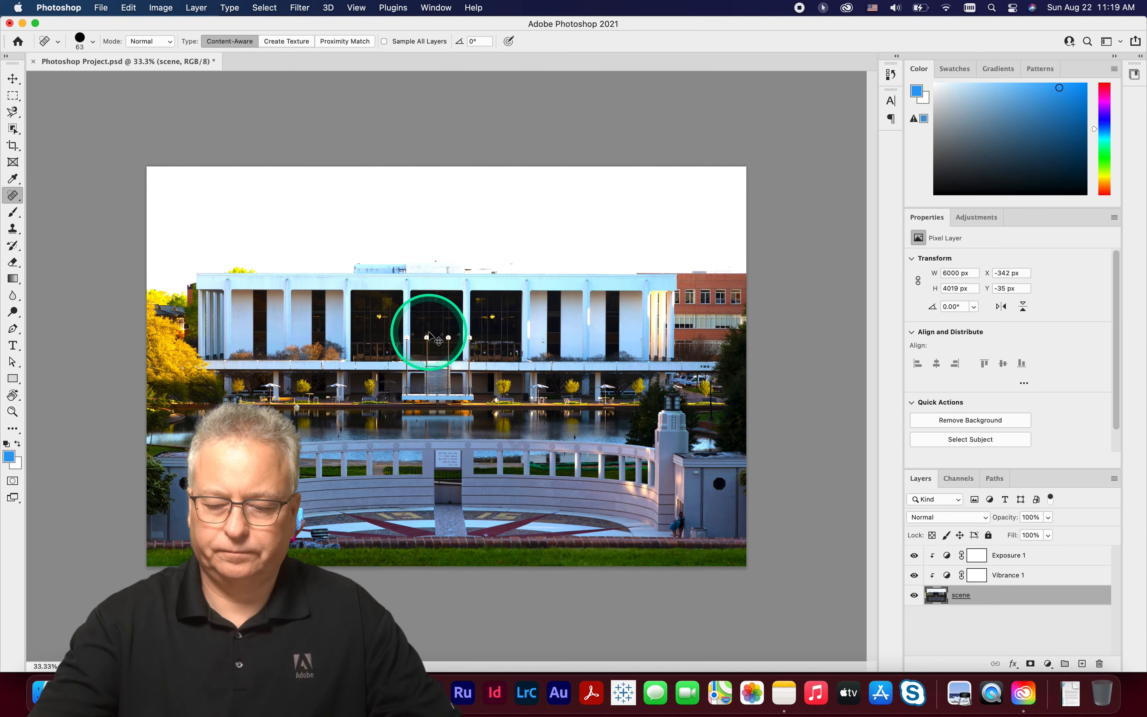
pyautogui.press('super+plus')
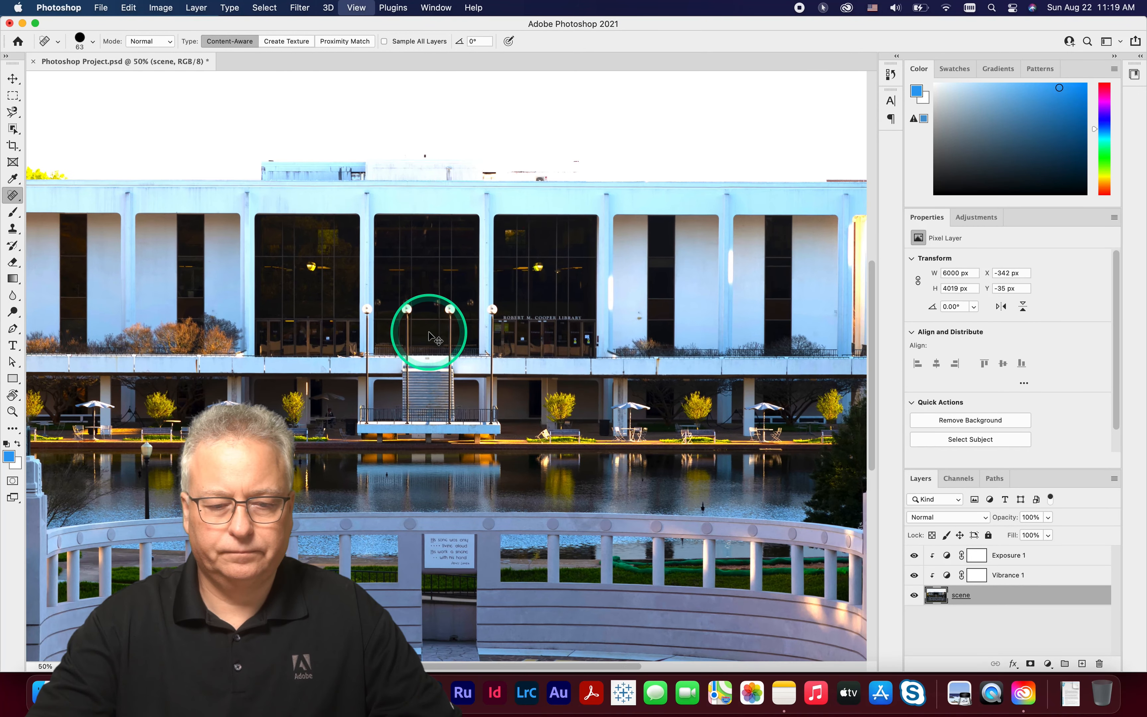
pyautogui.press('super+plus')
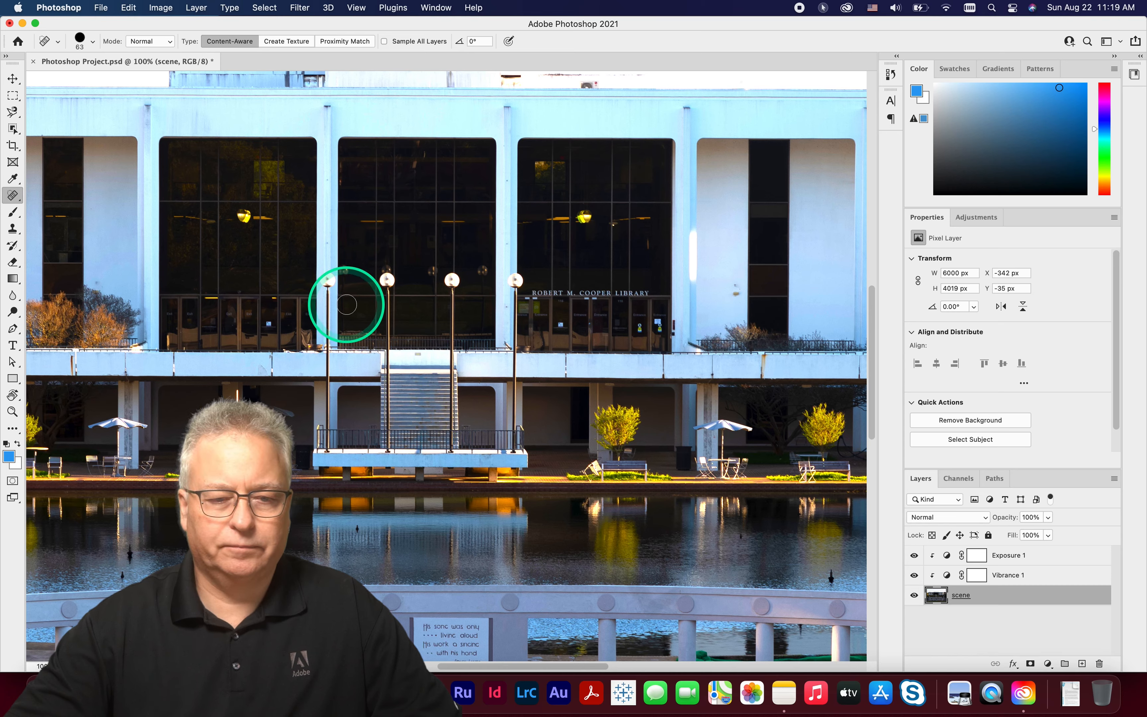
pyautogui.moveTo(326, 280); pyautogui.dragTo(331, 280)
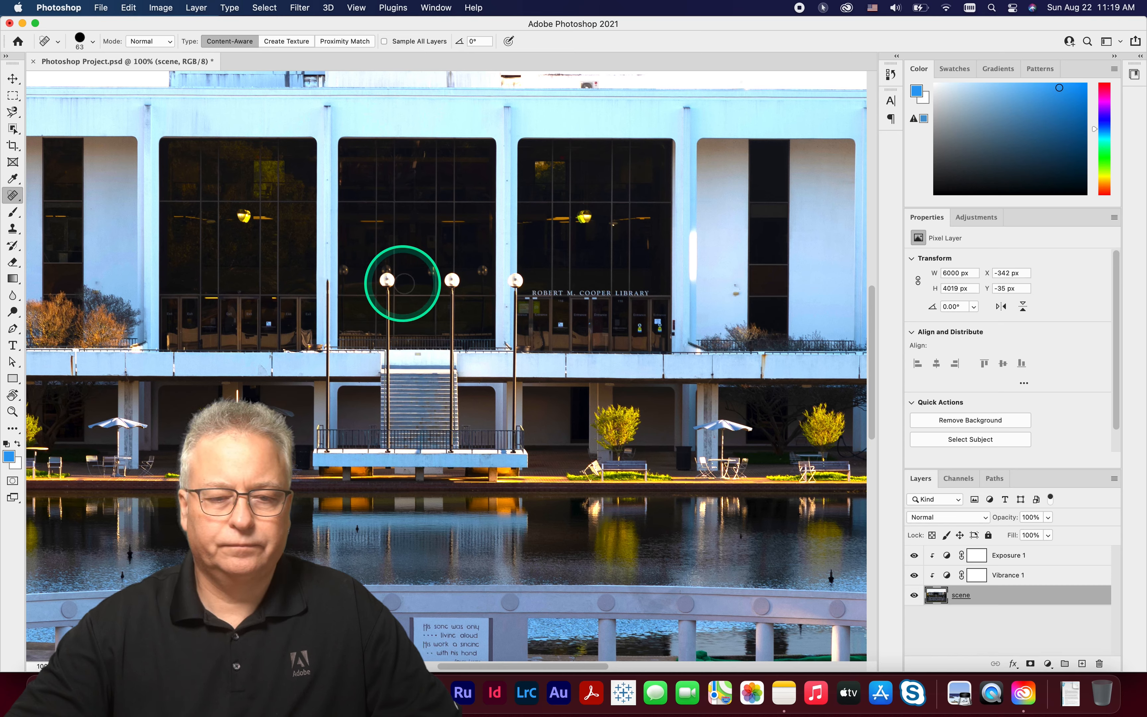
pyautogui.click(386, 281)
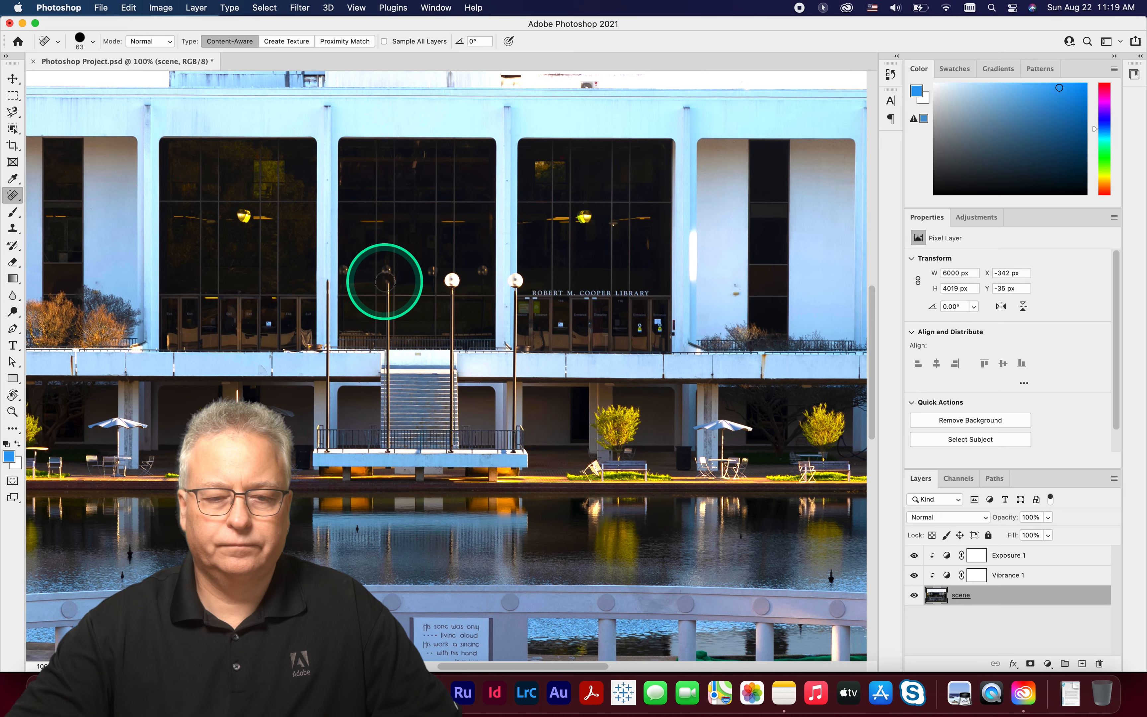
pyautogui.moveTo(451, 280); pyautogui.dragTo(452, 280)
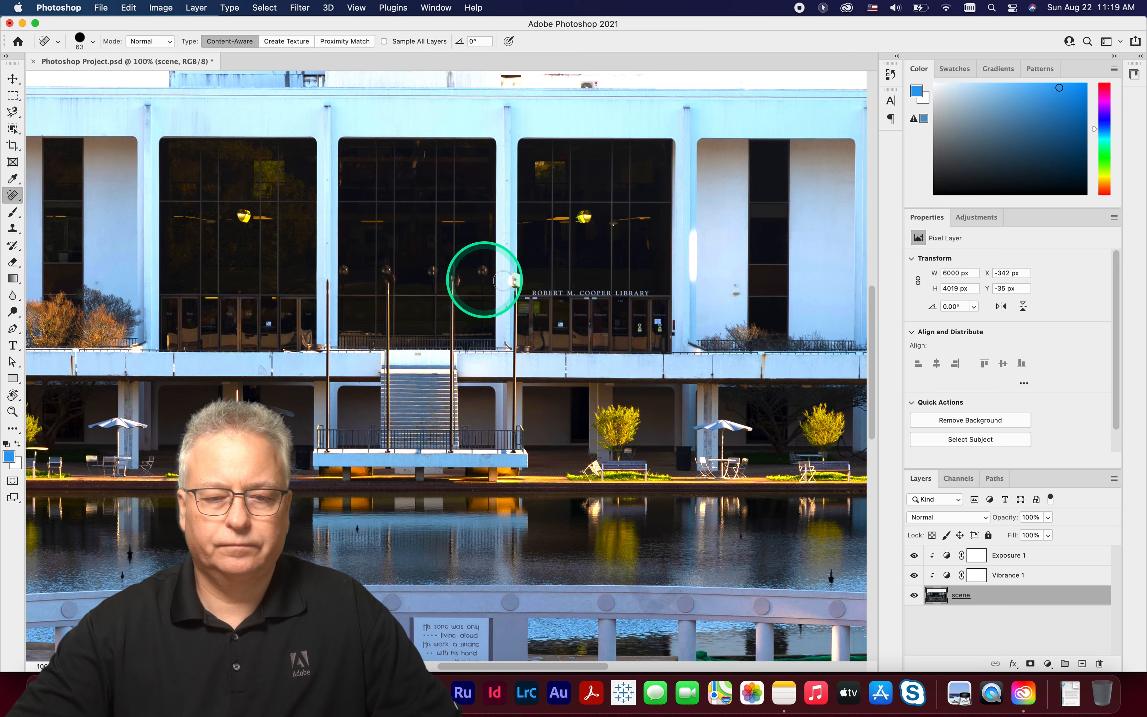
pyautogui.click(515, 281)
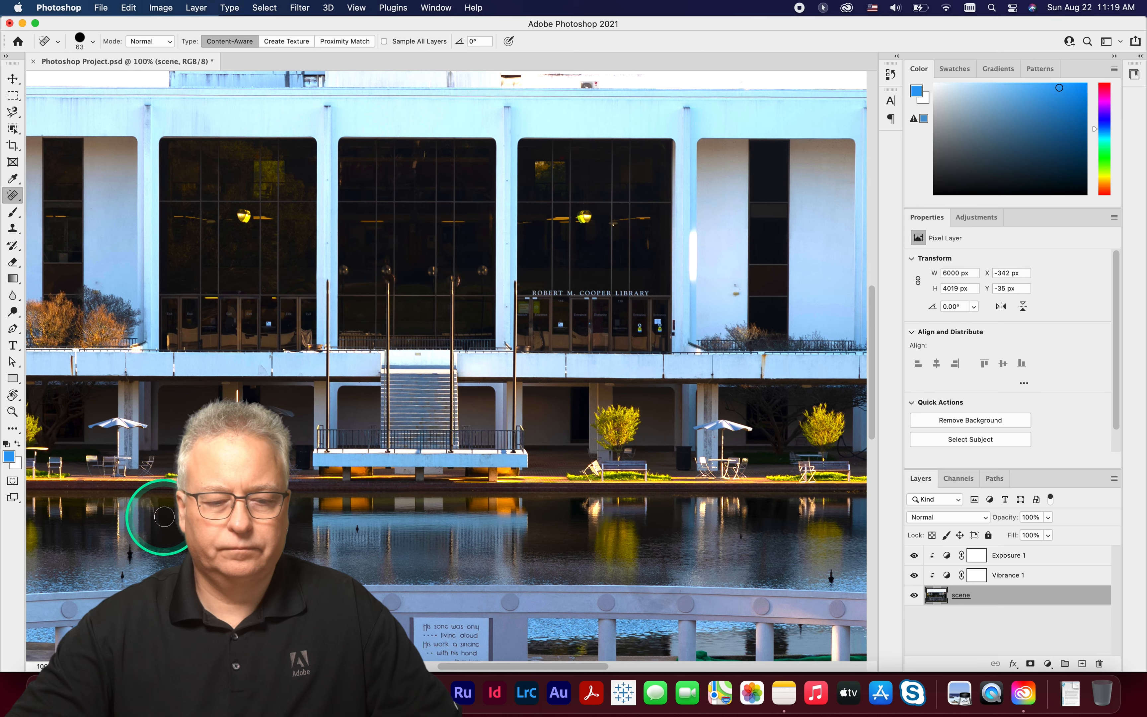
# Remove the small dark spots from the pond's water with the Spot Healing Brush and save the project.
pyautogui.moveTo(129, 554); pyautogui.dragTo(128, 553)
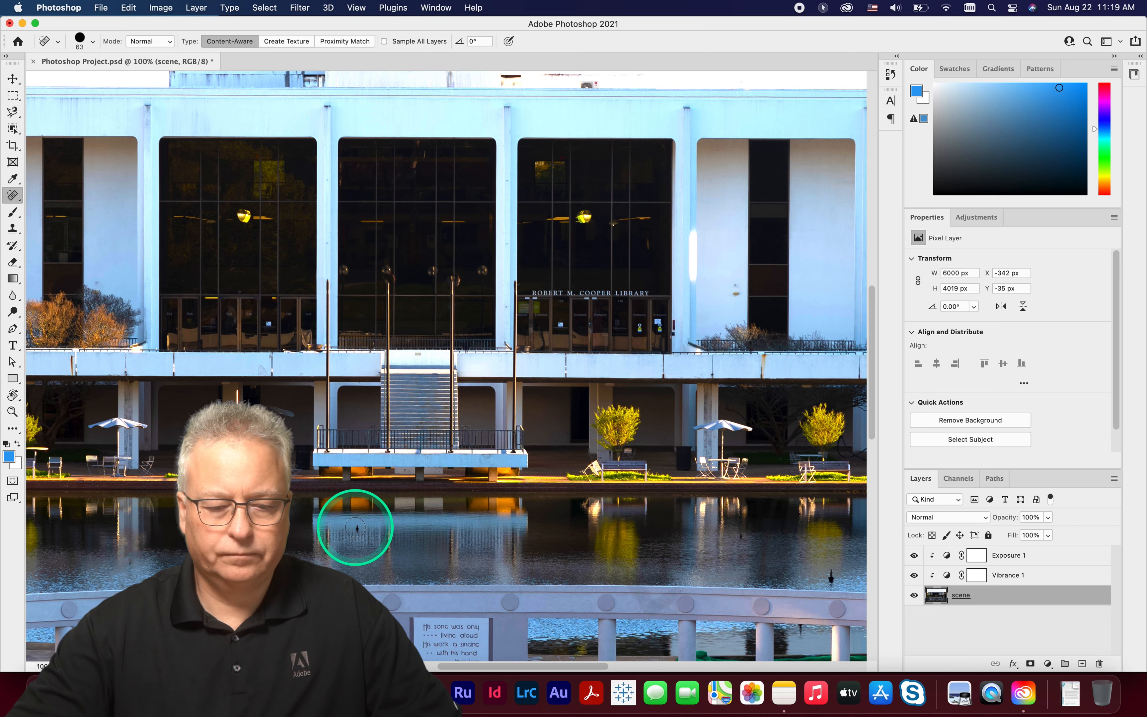
pyautogui.click(353, 530)
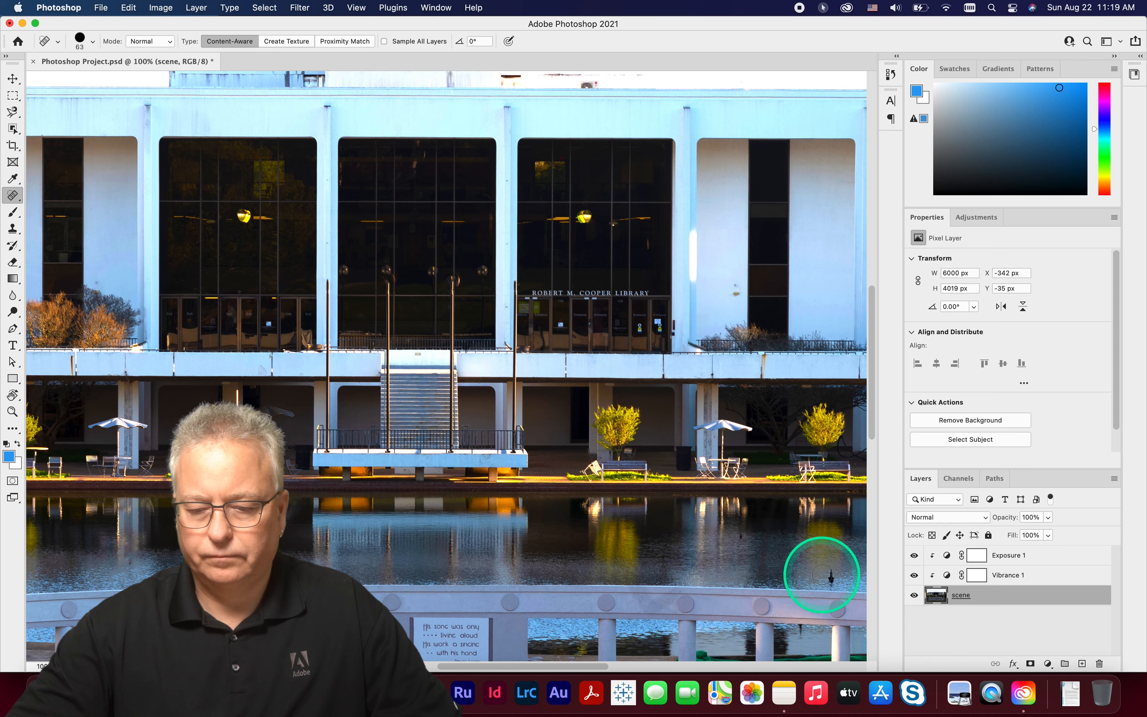
pyautogui.click(829, 577)
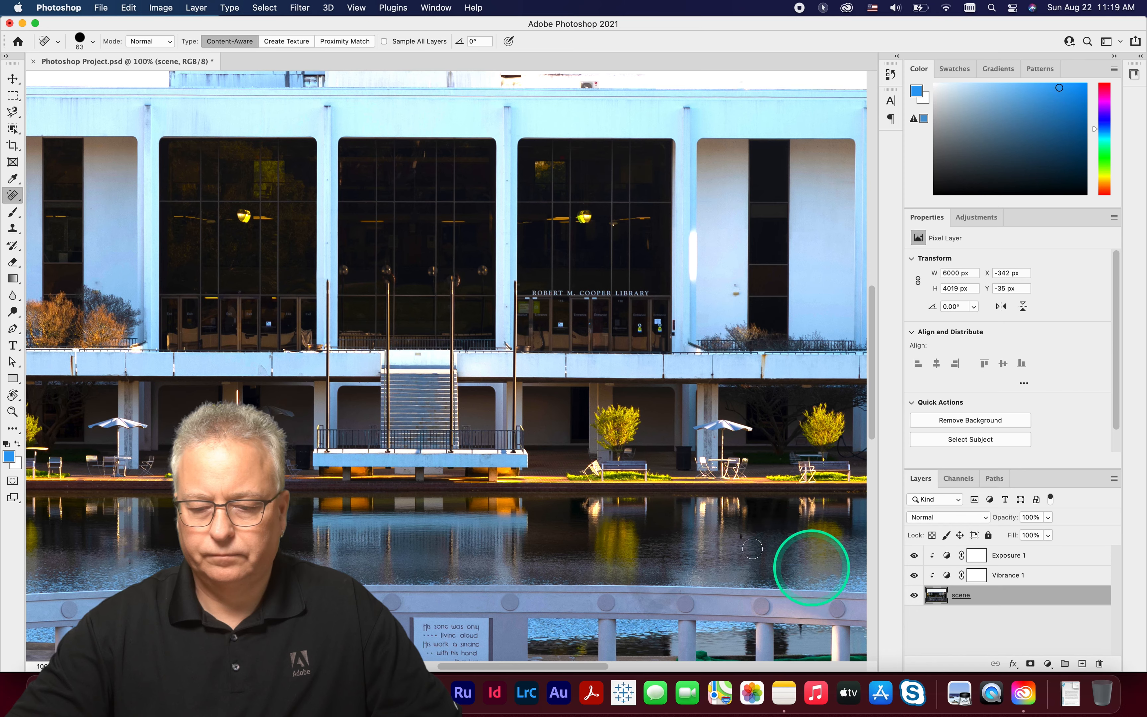
pyautogui.click(611, 538)
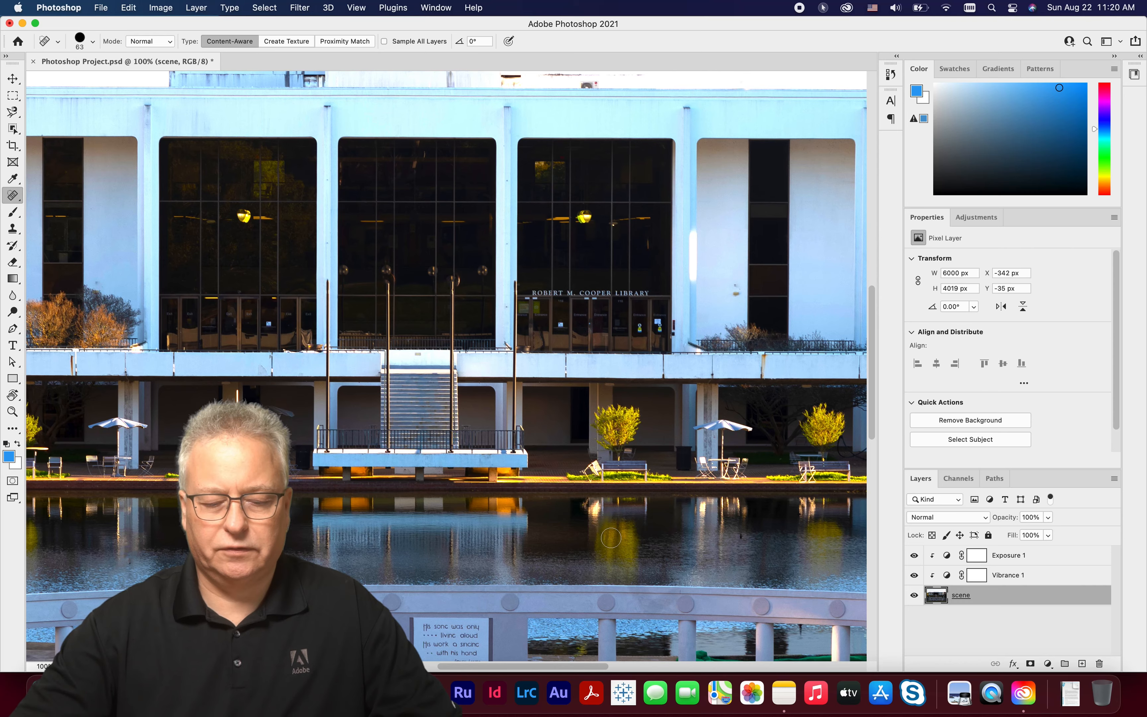
pyautogui.press('super+minus')
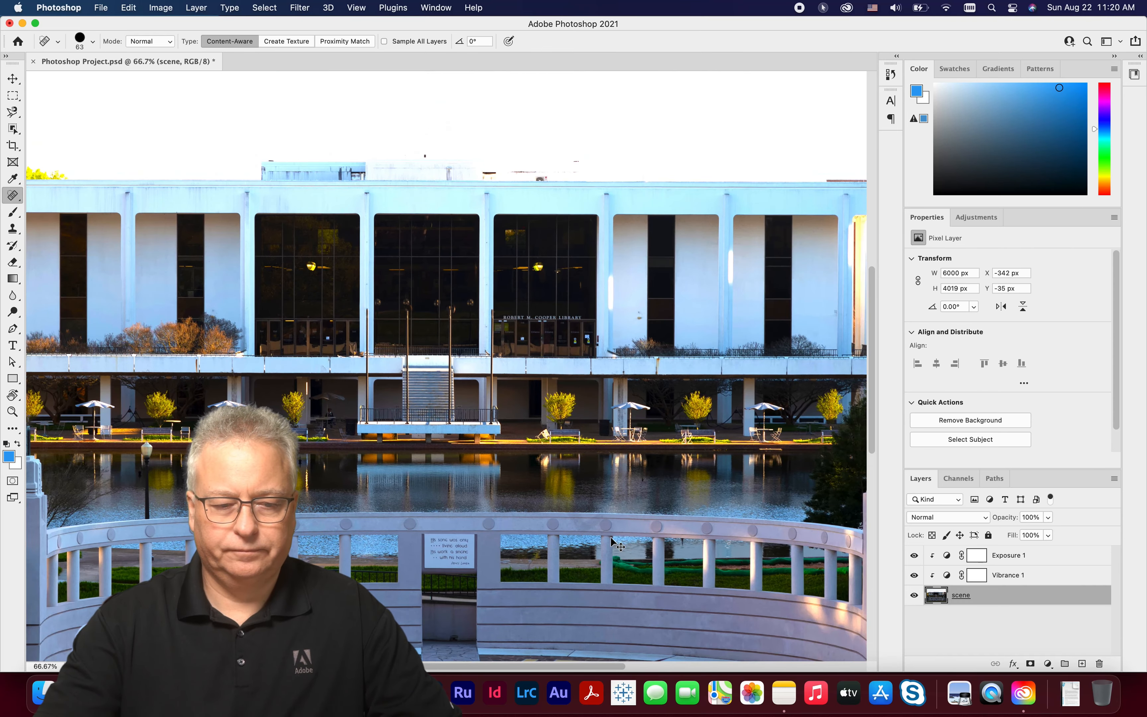
pyautogui.press('super+minus')
pyautogui.click(611, 539)
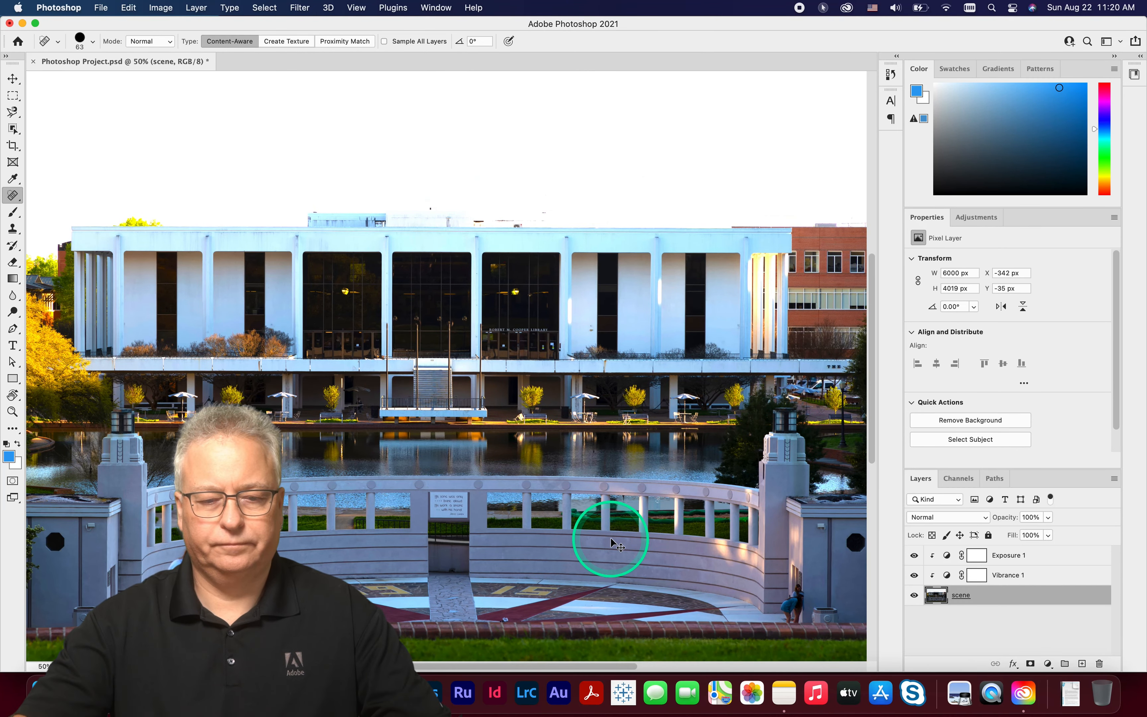
pyautogui.press('super+s')
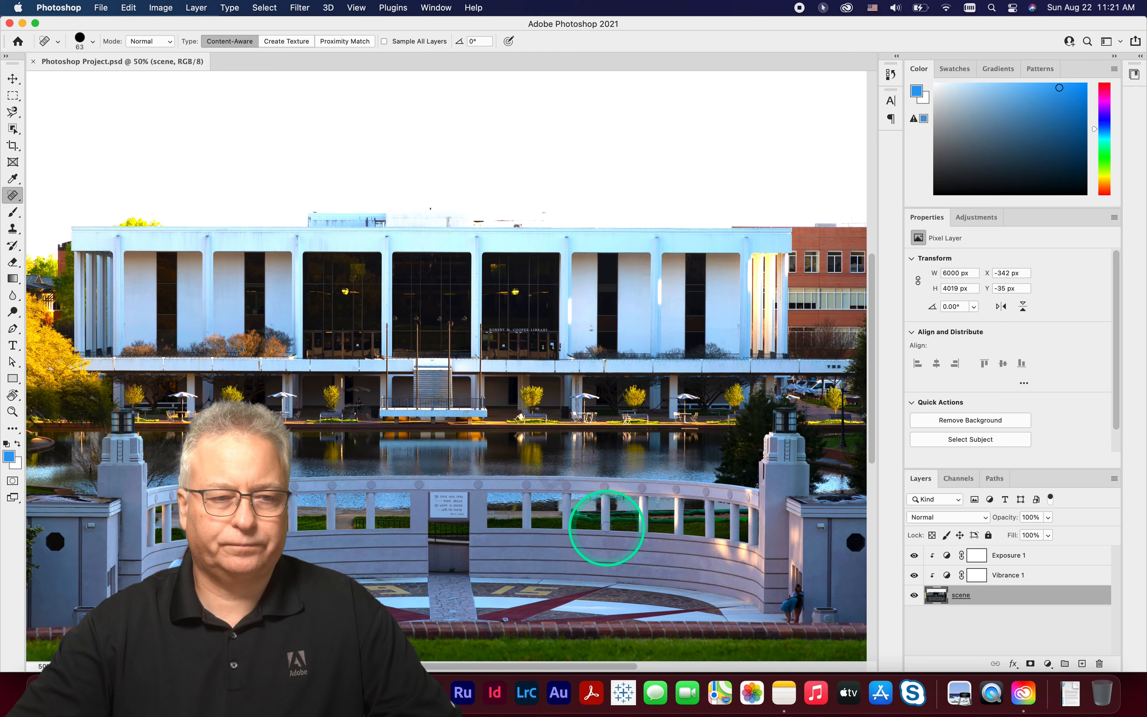
# Open Sky.jpg from the Photoshop Workshop folder.
pyautogui.click(101, 7)
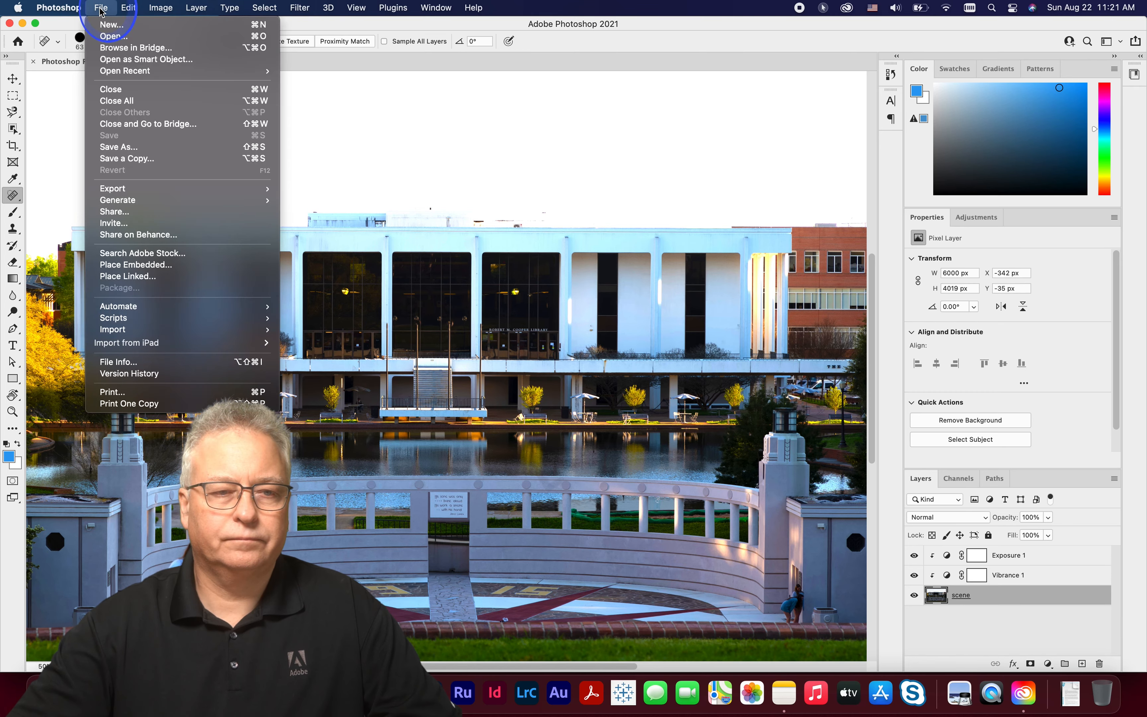
pyautogui.click(117, 38)
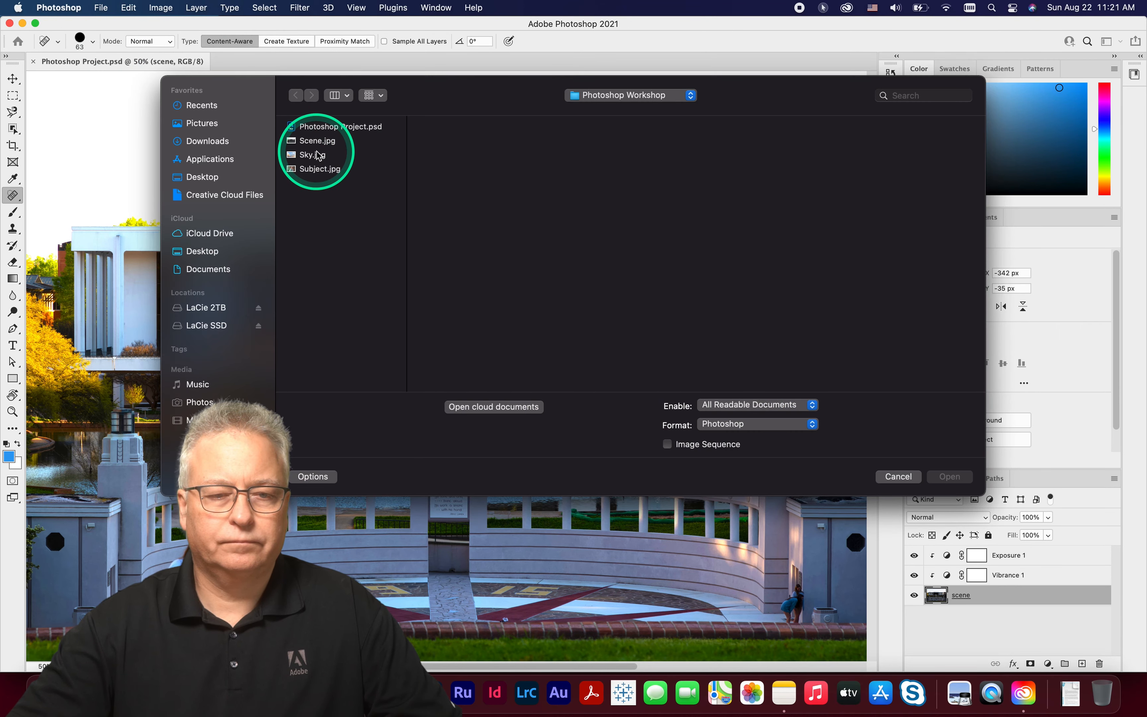
pyautogui.click(304, 155)
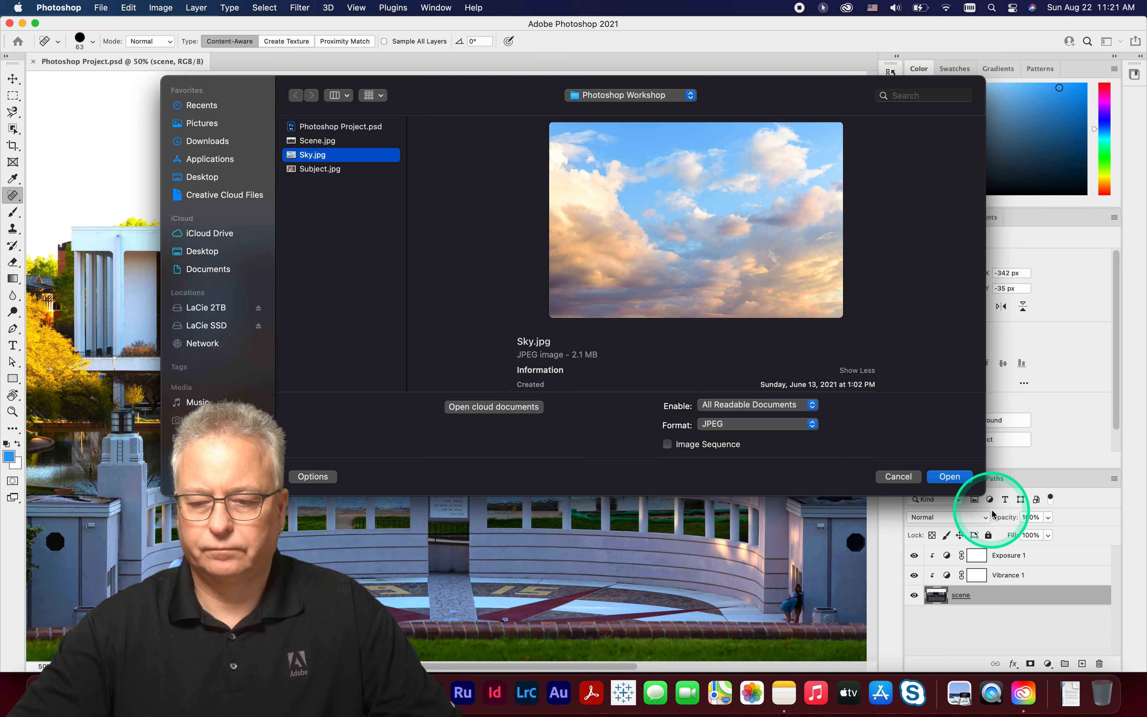
pyautogui.click(948, 475)
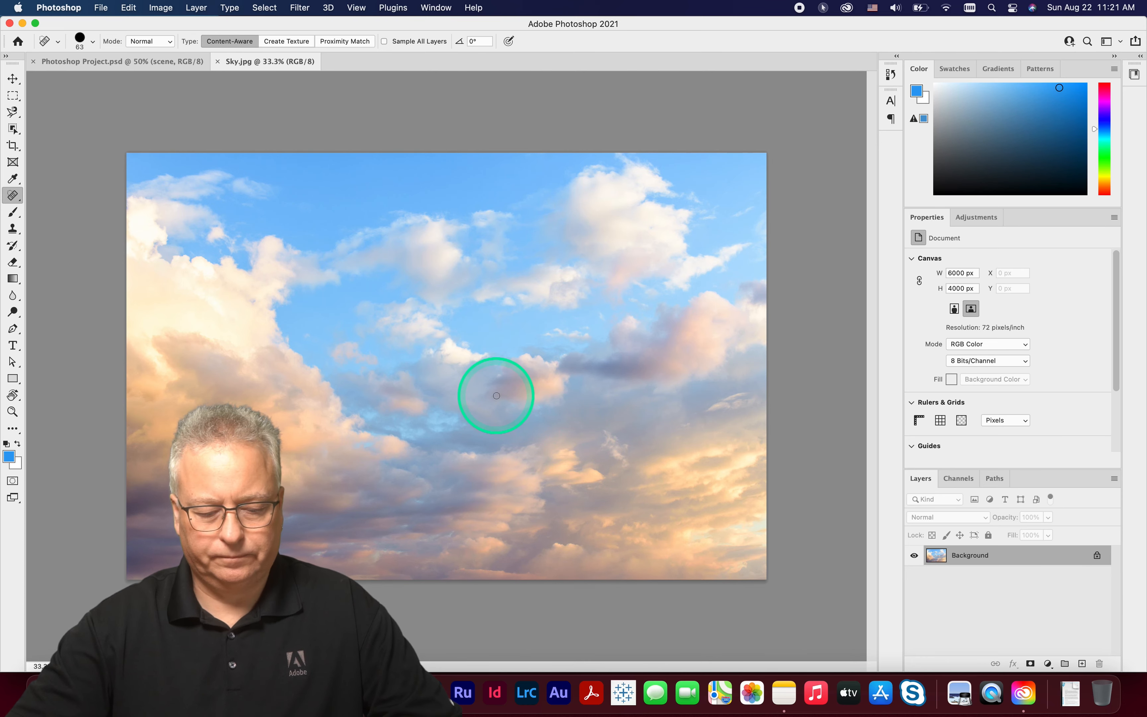
# Copy the entire sky image and paste it into Photoshop Project.psd directly above the scene layer.
pyautogui.press('super+a')
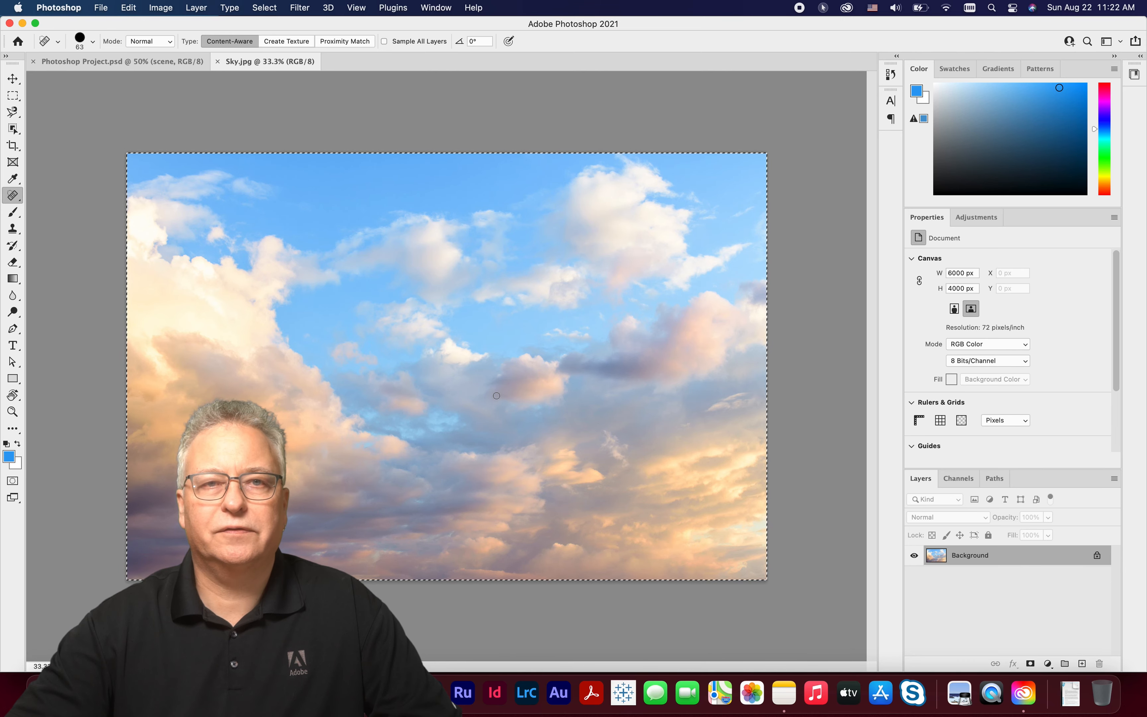
pyautogui.click(144, 62)
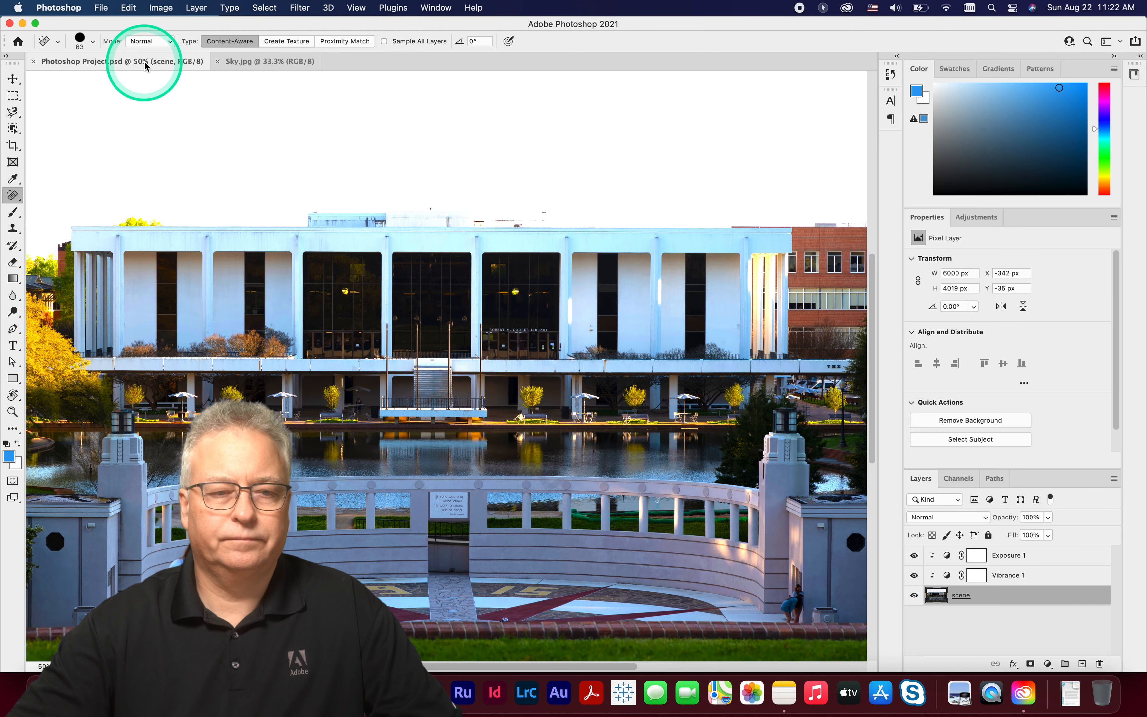
pyautogui.press('cmd+v')
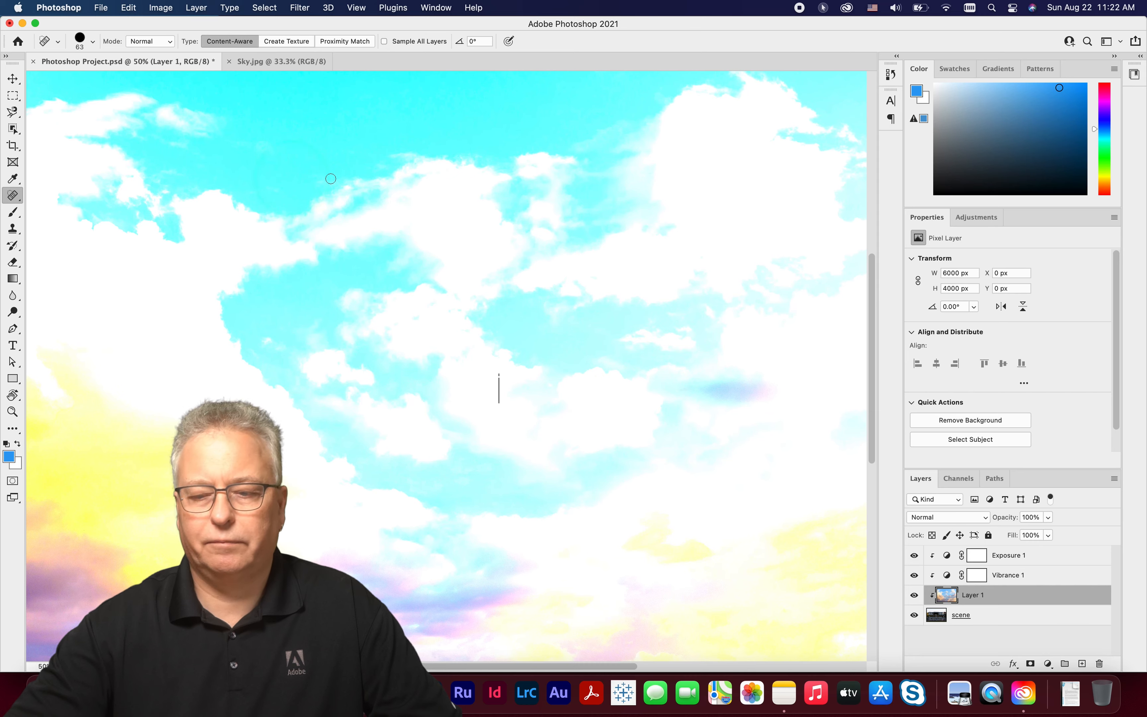
# Rename the pasted cloud image layer to sky.
pyautogui.click(974, 597)
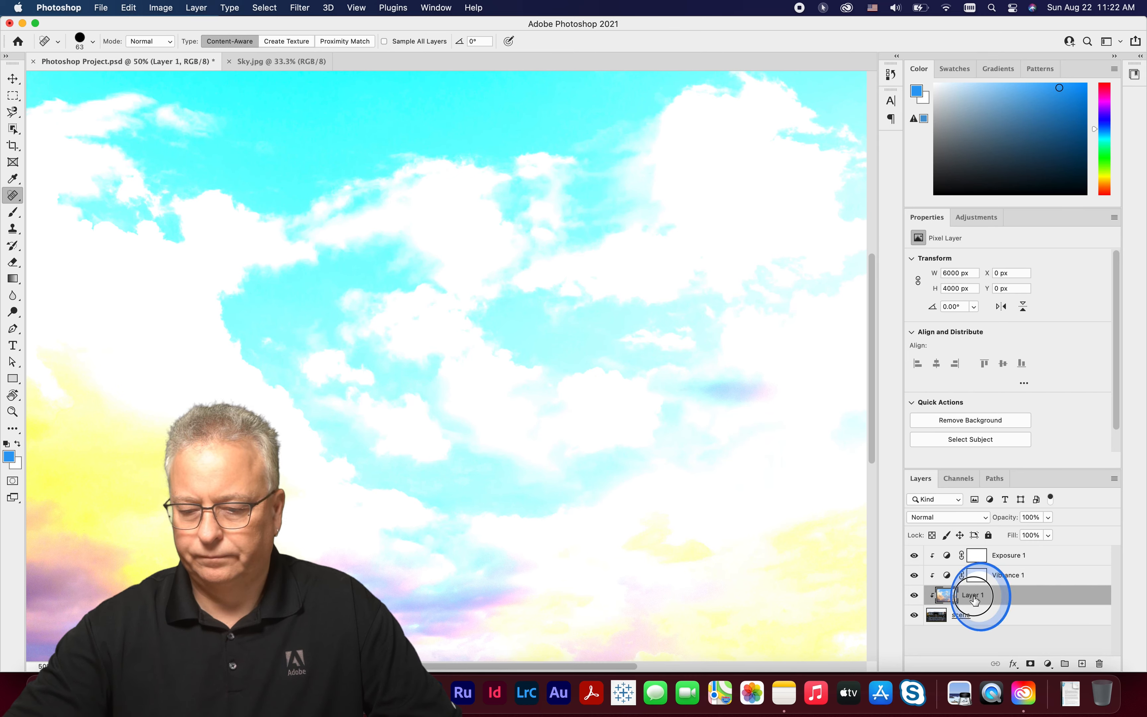
pyautogui.doubleClick(974, 596)
pyautogui.write('sky')
pyautogui.press('Return')
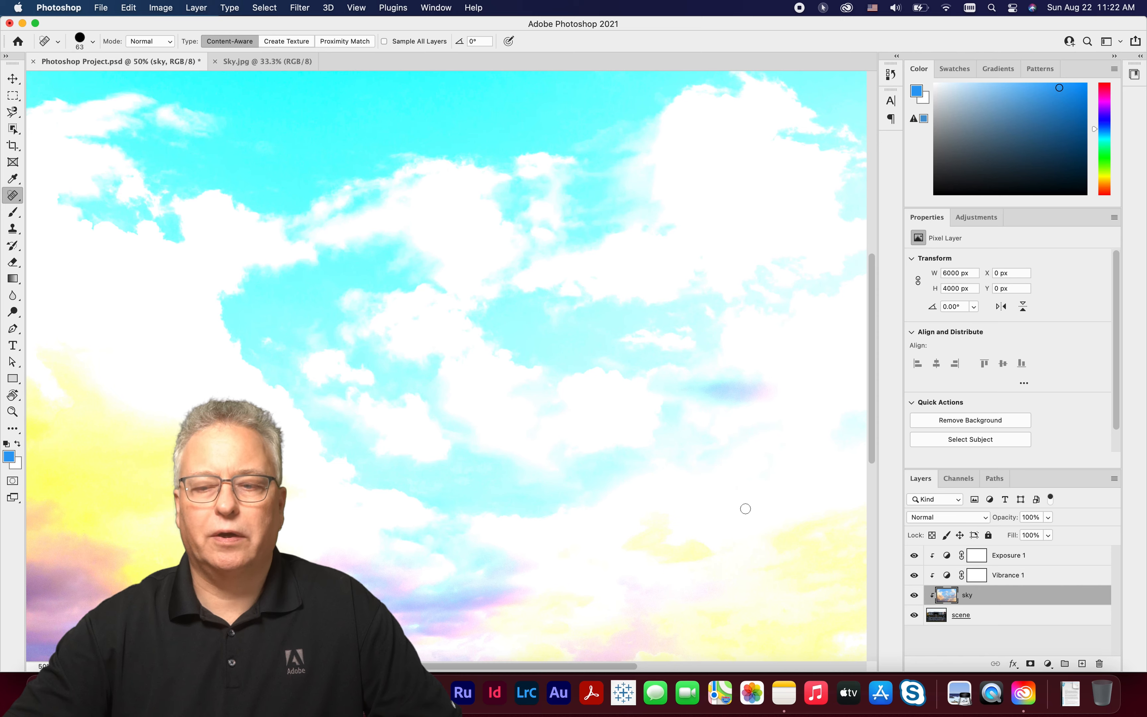
# Move the sky layer beneath the scene layer in the layer stack.
pyautogui.moveTo(1023, 598); pyautogui.dragTo(1019, 626)
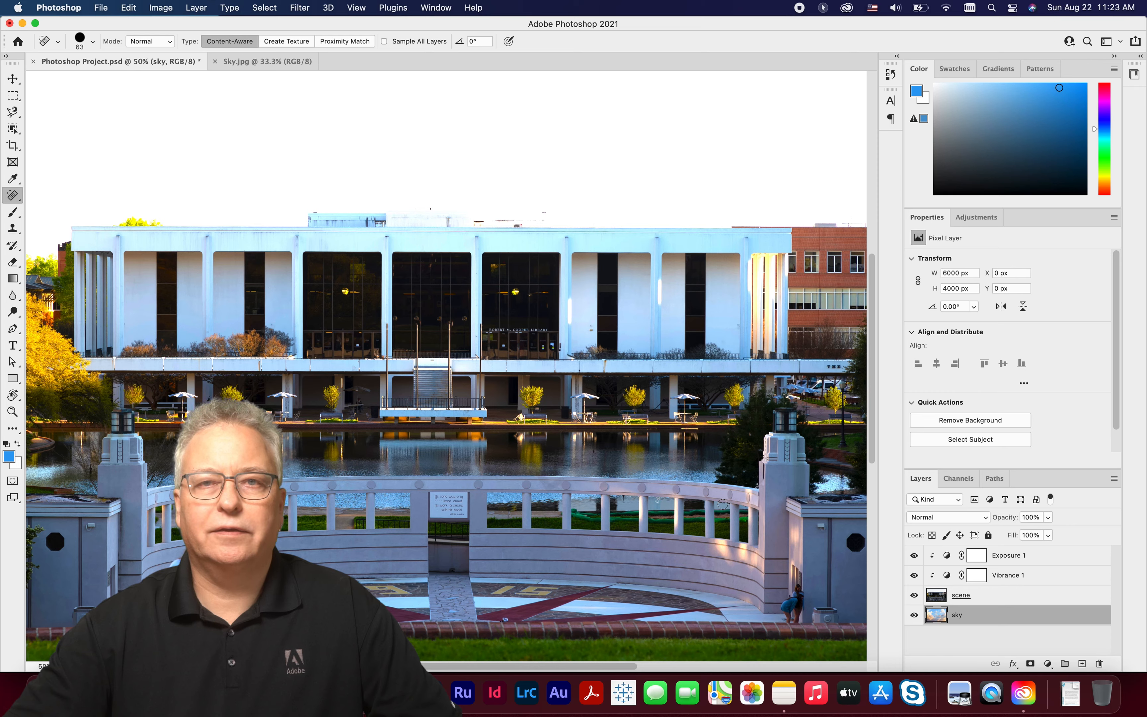
pyautogui.click(866, 591)
pyautogui.click(1033, 616)
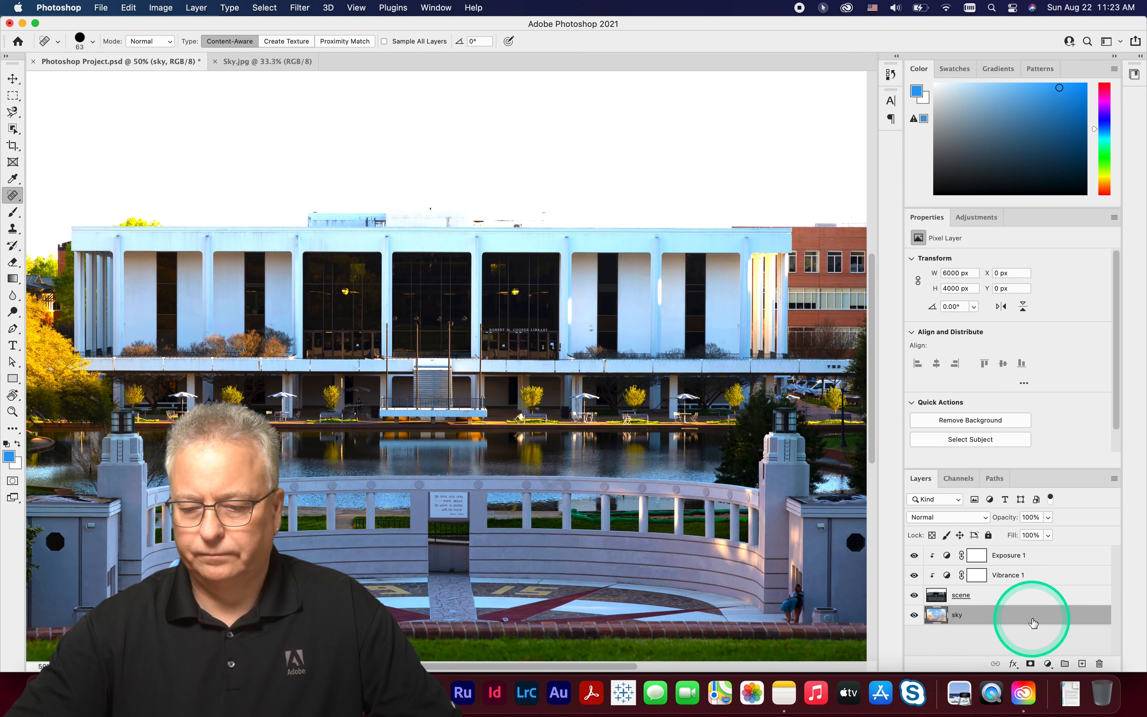
# Select the blank white sky above the building on the scene layer with the Quick Selection tool.
pyautogui.click(1033, 596)
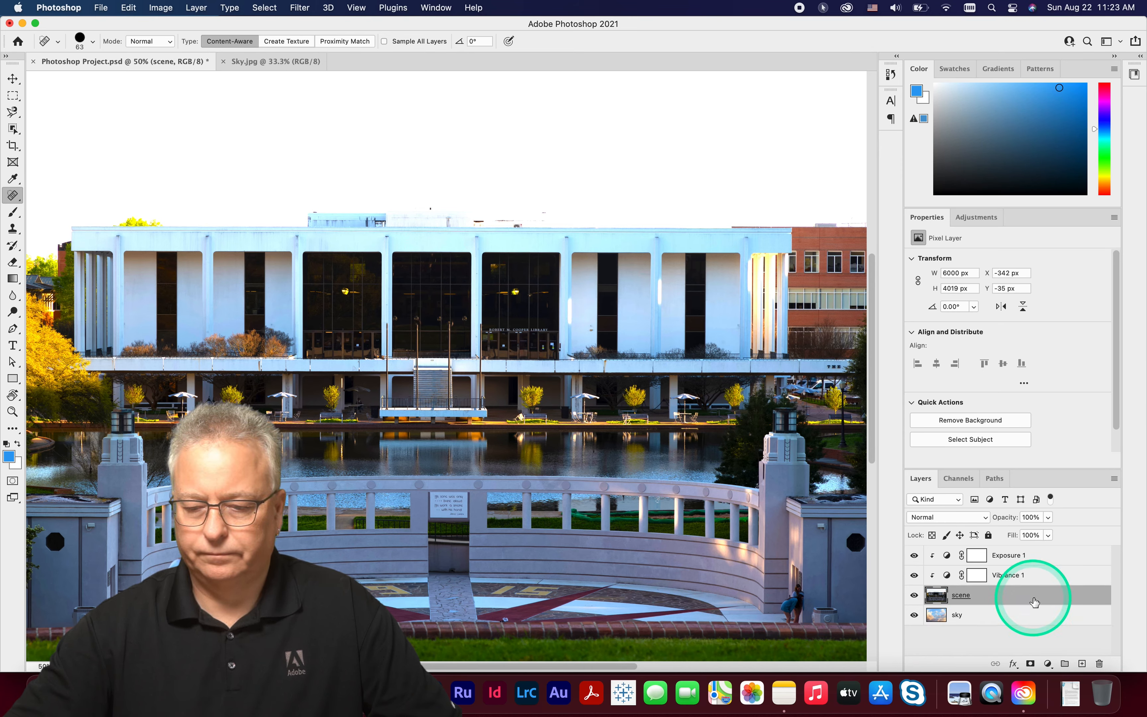
pyautogui.click(770, 383)
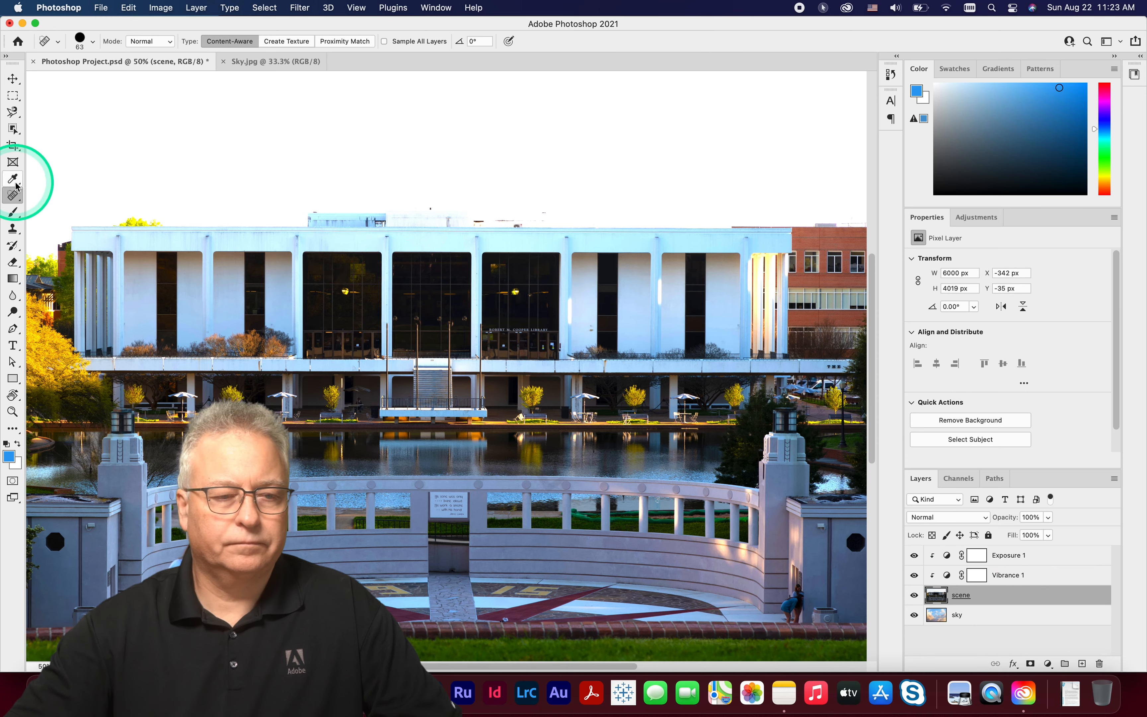
pyautogui.click(13, 128)
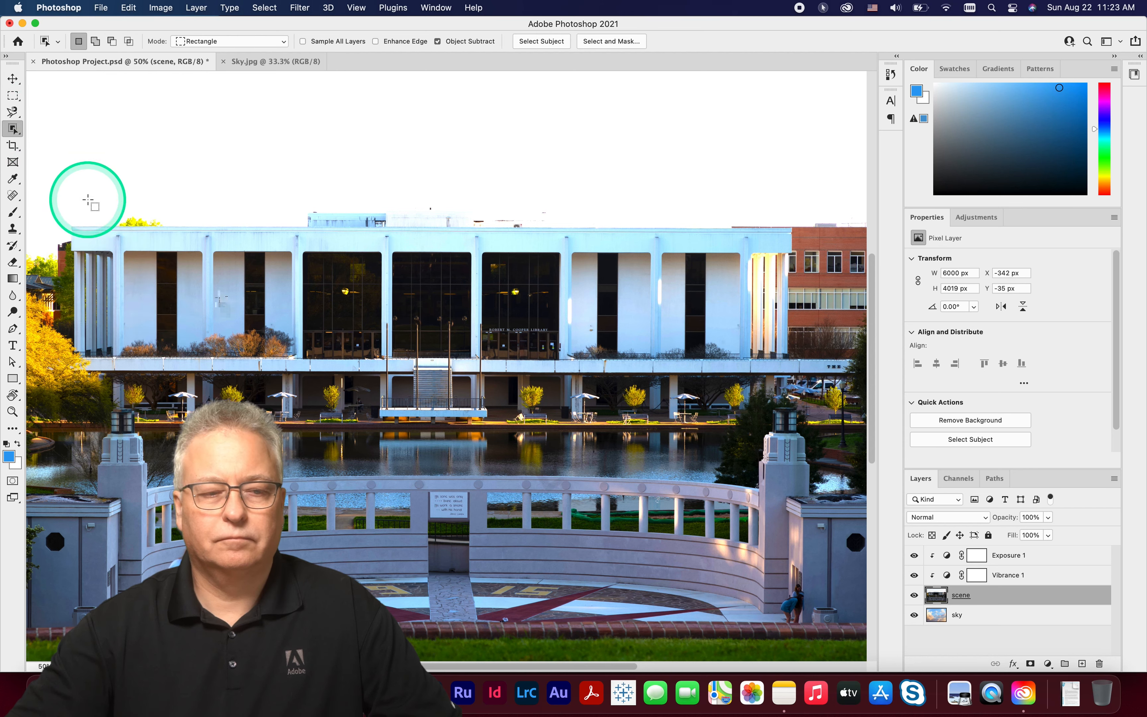
pyautogui.rightClick(22, 129)
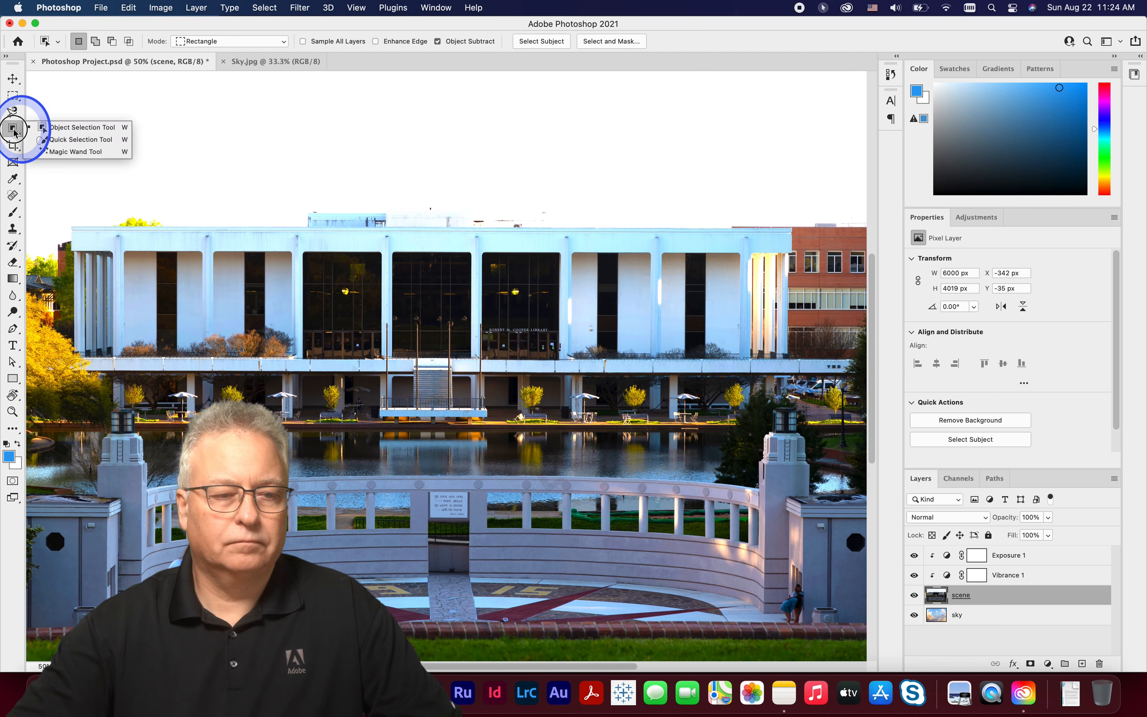
pyautogui.click(86, 139)
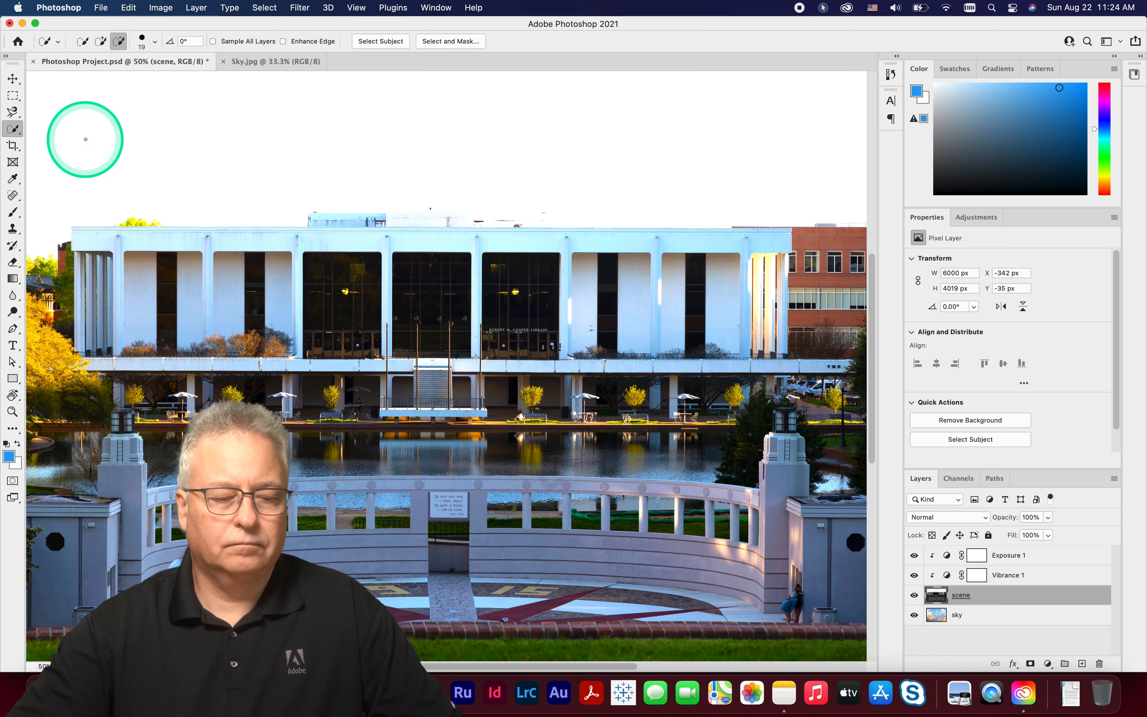
pyautogui.moveTo(85, 139); pyautogui.dragTo(162, 143)
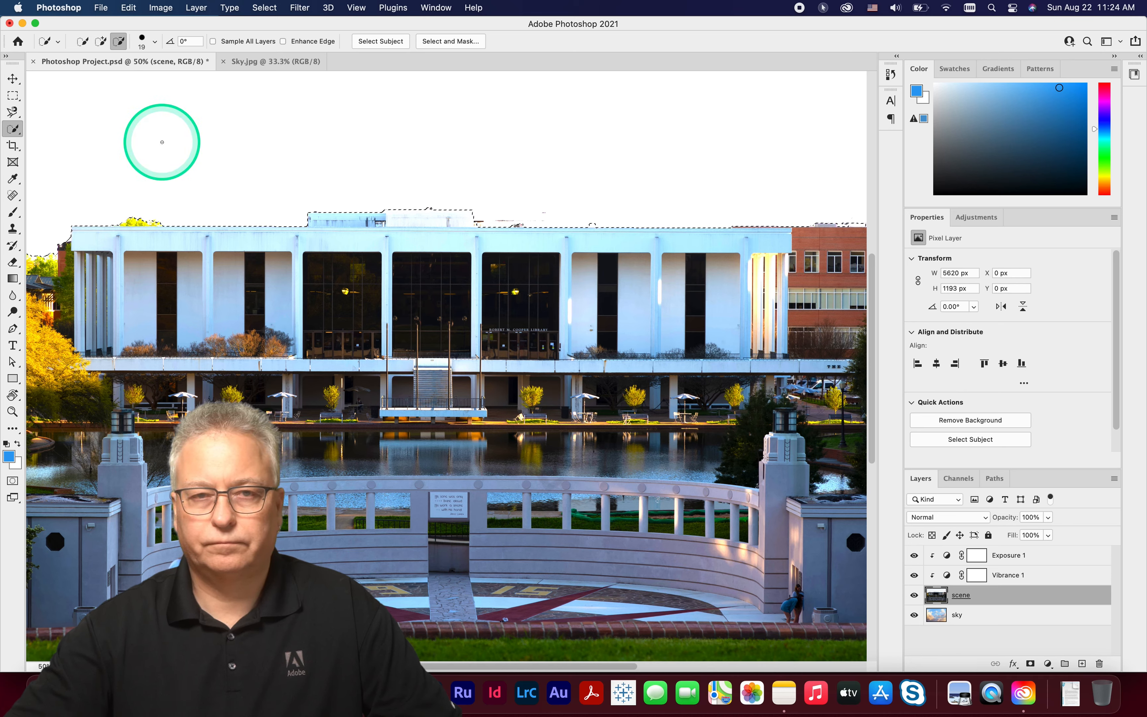
pyautogui.moveTo(266, 133)
pyautogui.mouseDown()
pyautogui.moveTo(320, 148)
pyautogui.moveTo(619, 161)
pyautogui.moveTo(233, 175)
pyautogui.mouseUp()
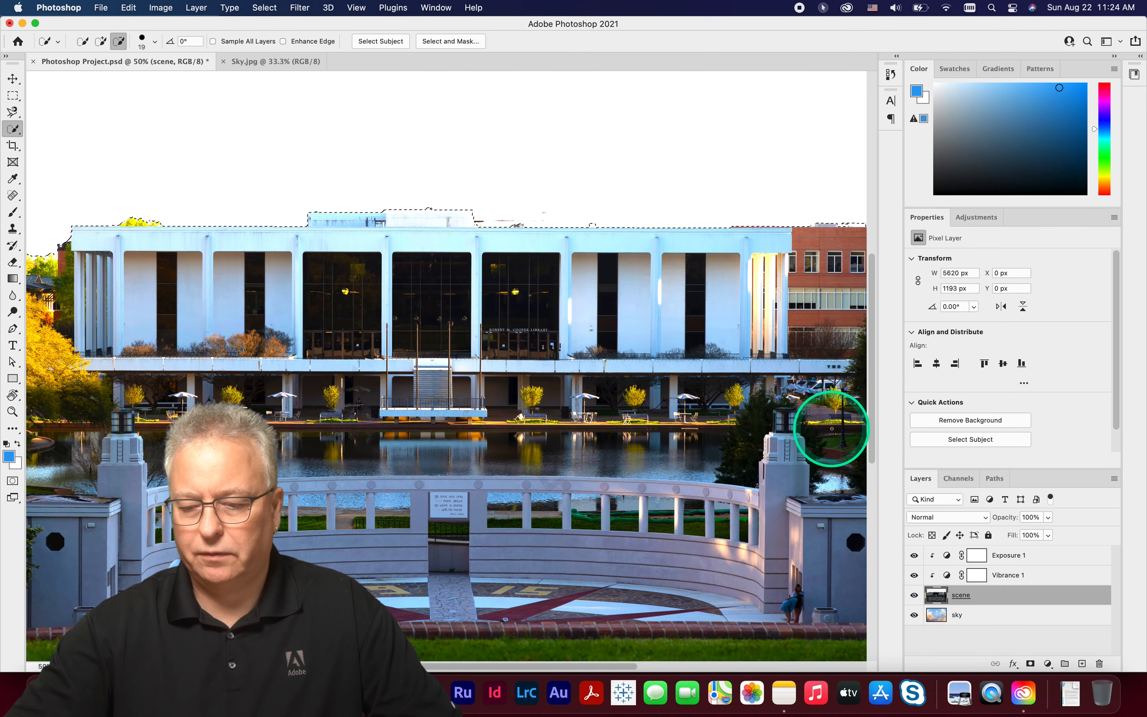
# Add a layer mask to the scene layer from the sky selection and invert it to show the building.
pyautogui.click(1031, 665)
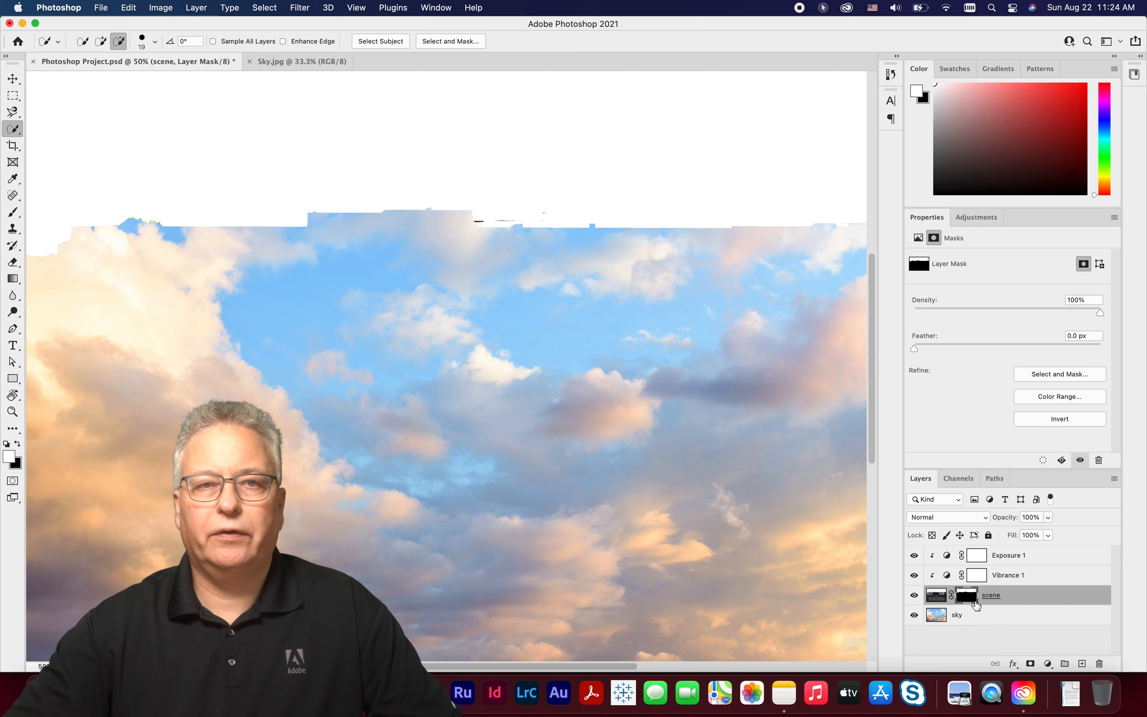
pyautogui.click(972, 599)
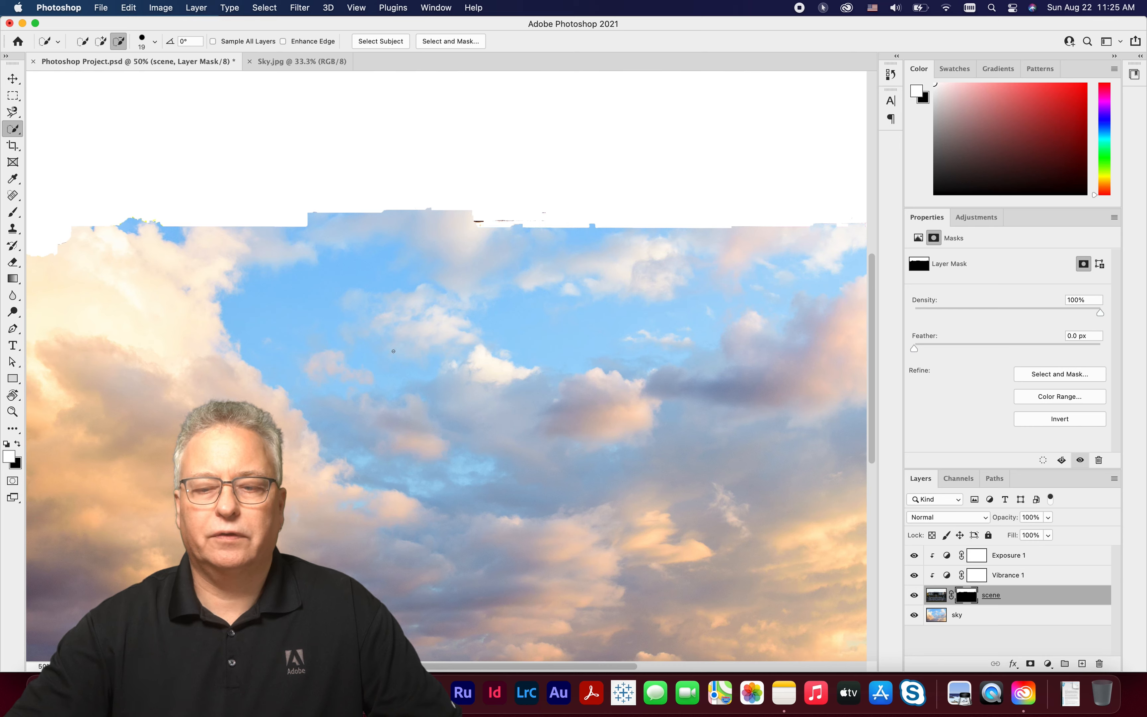
pyautogui.click(974, 598)
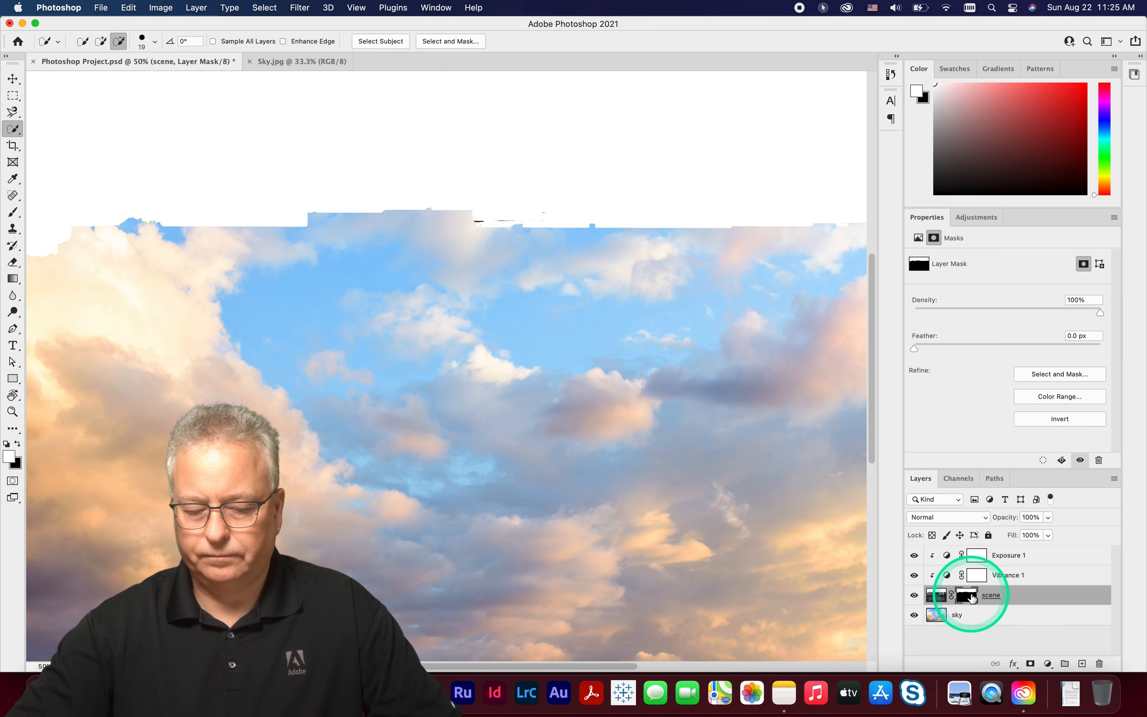
pyautogui.press('super+i')
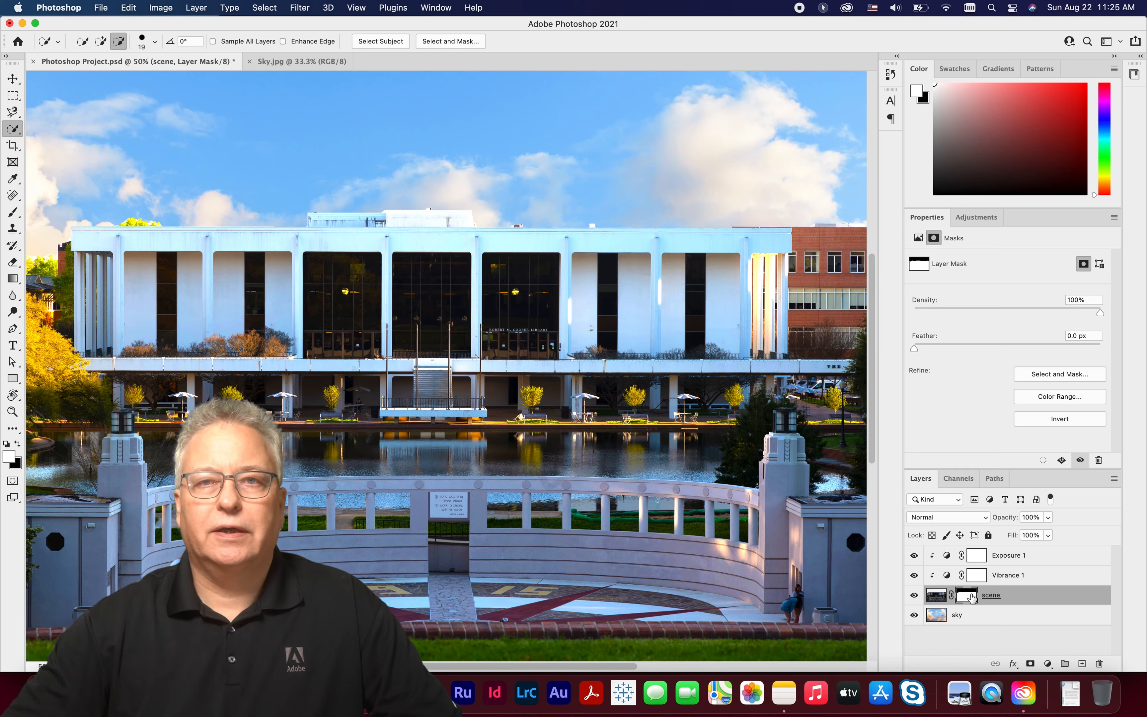
# Target the scene layer's mask and ready the Brush tool with black as the foreground color.
pyautogui.click(971, 598)
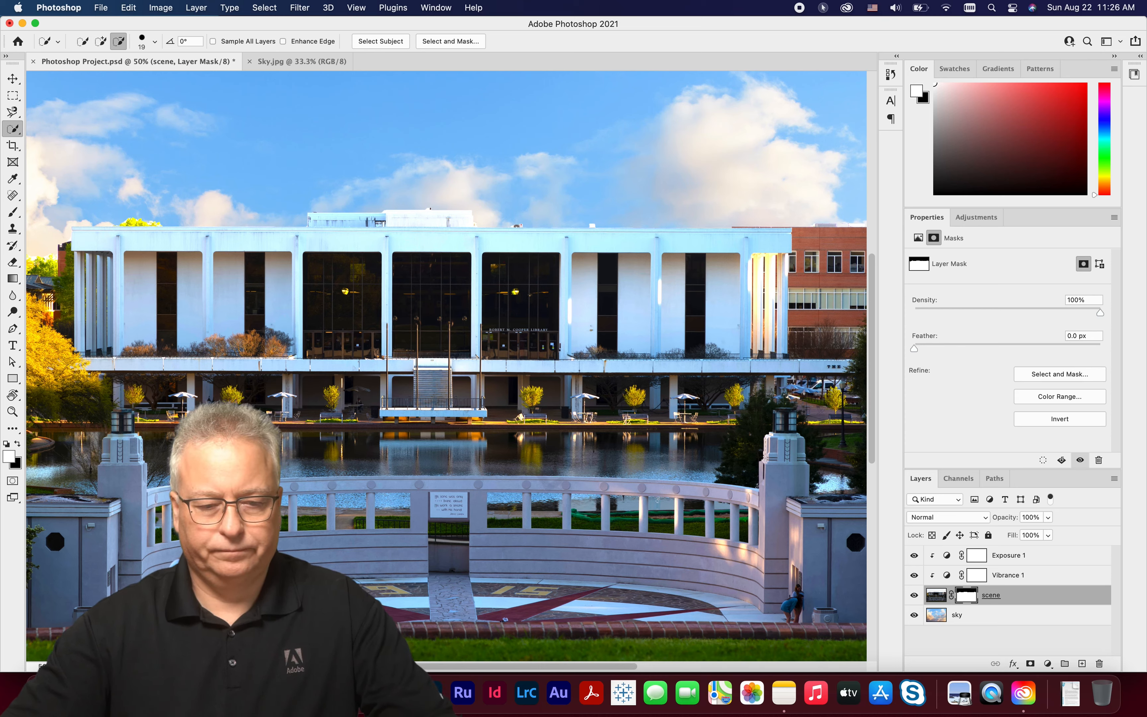
pyautogui.press('x')
pyautogui.press('x')
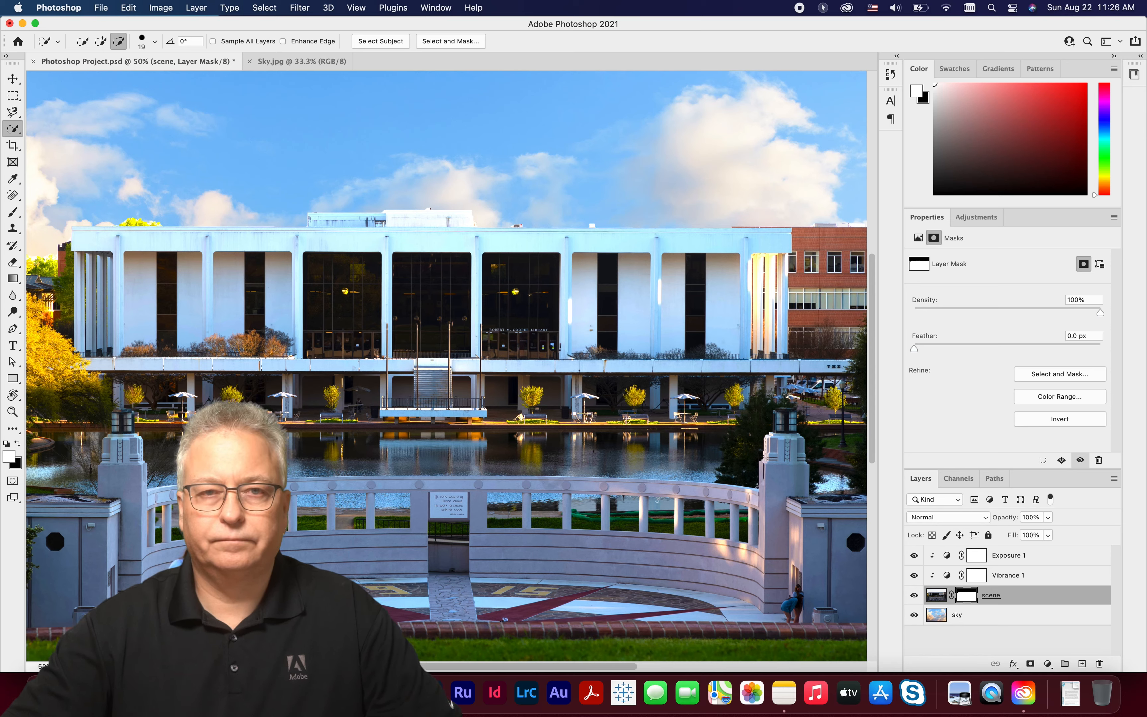
pyautogui.press('x')
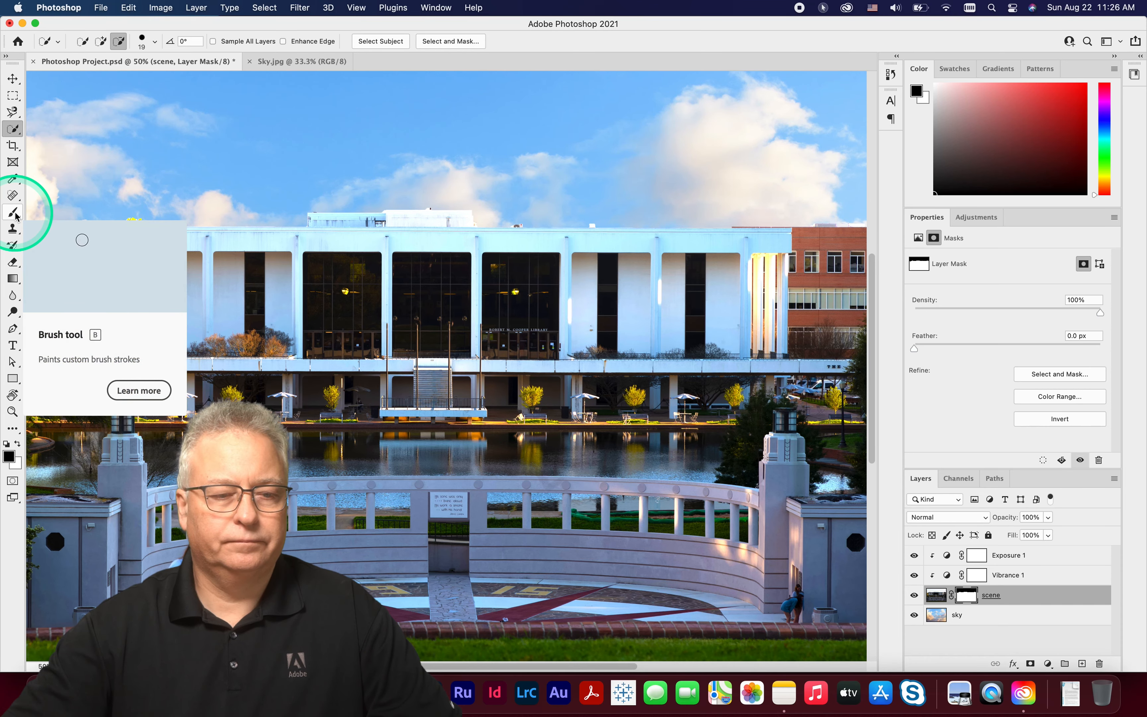
pyautogui.moveTo(15, 216); pyautogui.dragTo(68, 213)
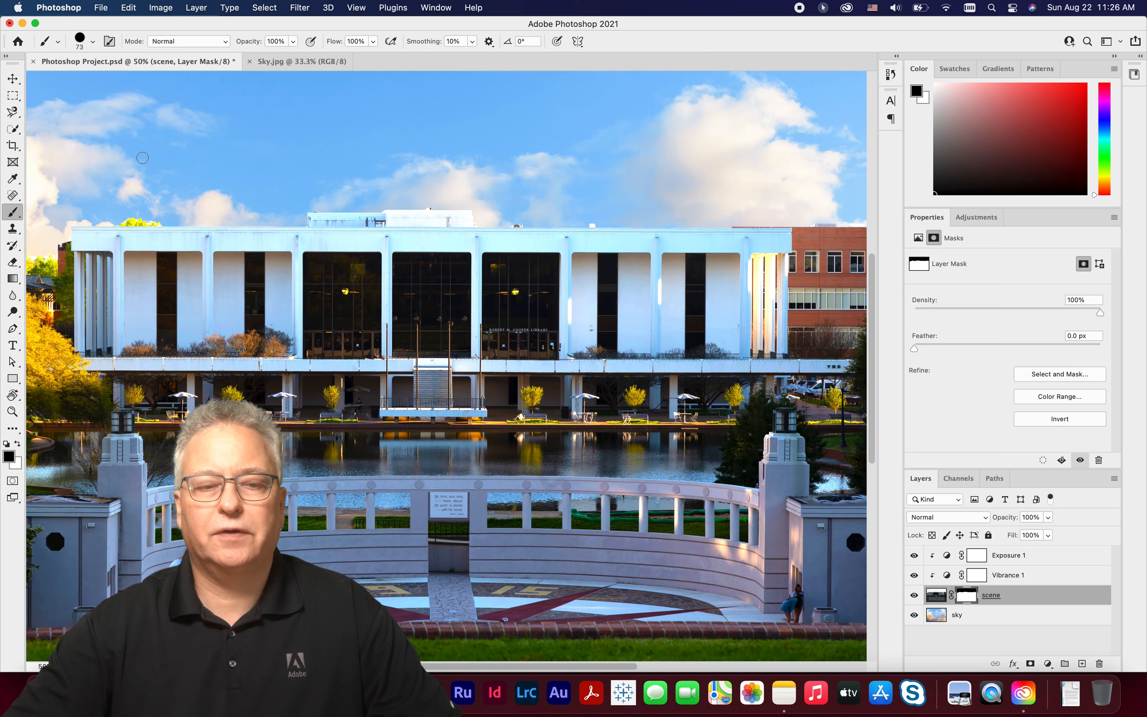
pyautogui.click(93, 42)
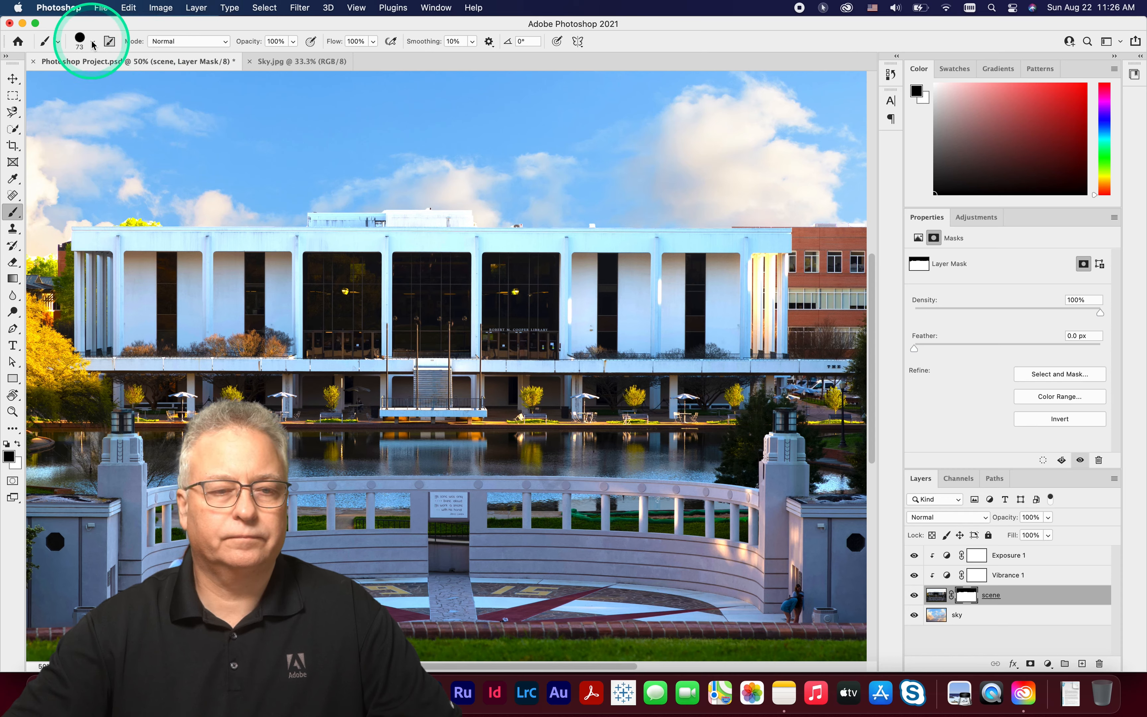
pyautogui.click(93, 43)
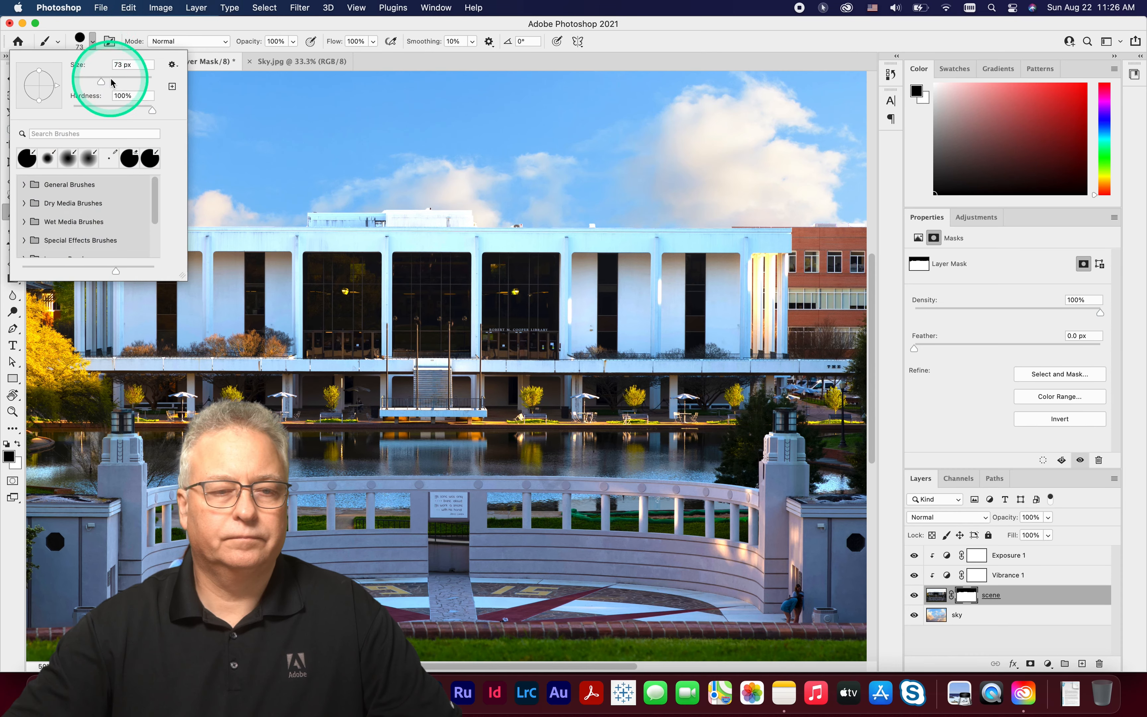
pyautogui.click(258, 140)
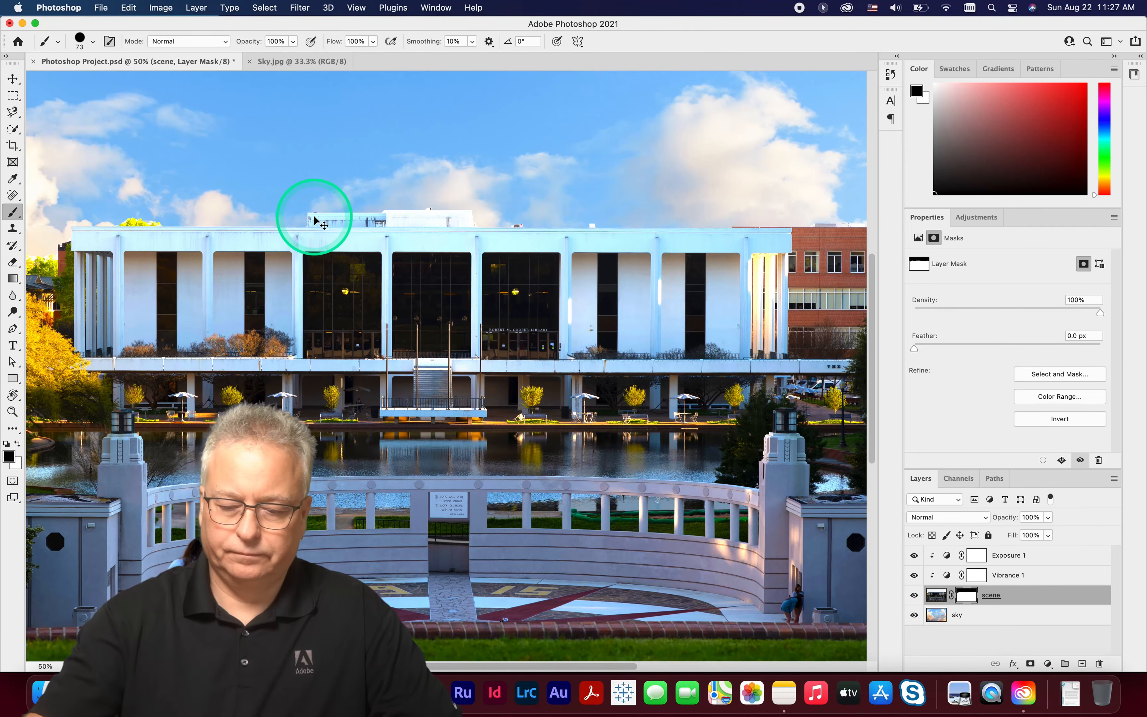
# Paint black on the scene mask to hide the rooftop structures and small white objects above the library's roofline.
pyautogui.press('super+equal')
pyautogui.press('super+equal')
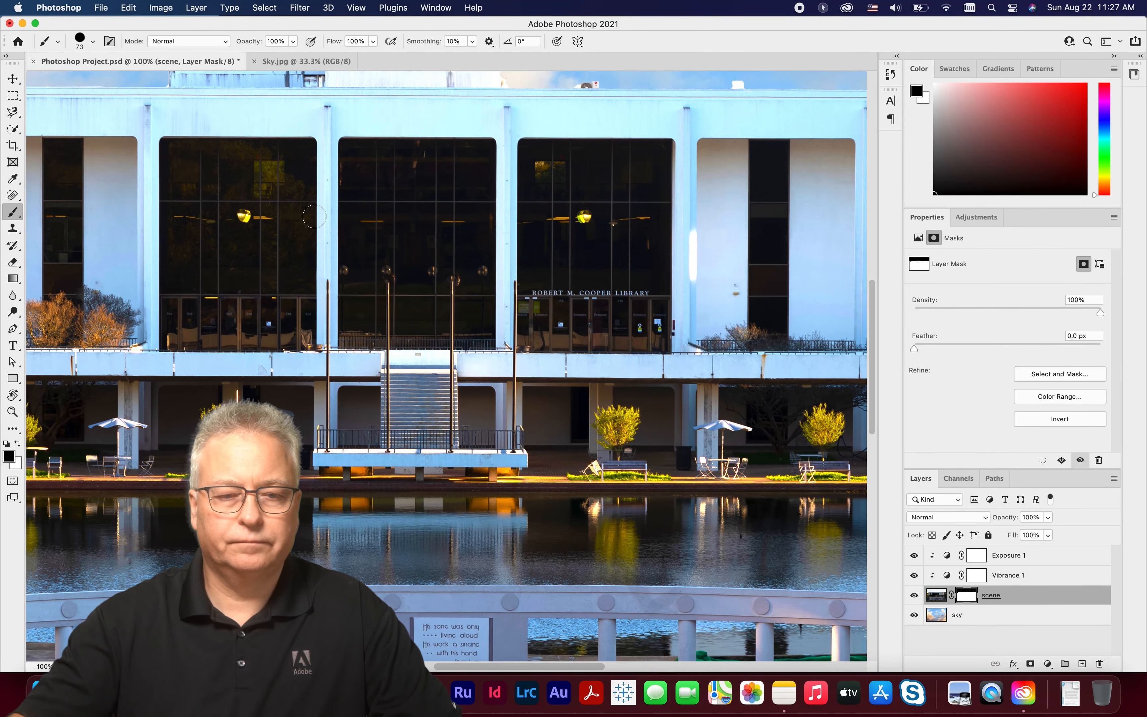
pyautogui.scroll(10, 314, 217)
pyautogui.hscroll(-2, 315, 217)
pyautogui.moveTo(225, 299)
pyautogui.mouseDown()
pyautogui.moveTo(476, 288)
pyautogui.moveTo(558, 303)
pyautogui.moveTo(222, 316)
pyautogui.moveTo(640, 319)
pyautogui.mouseUp()
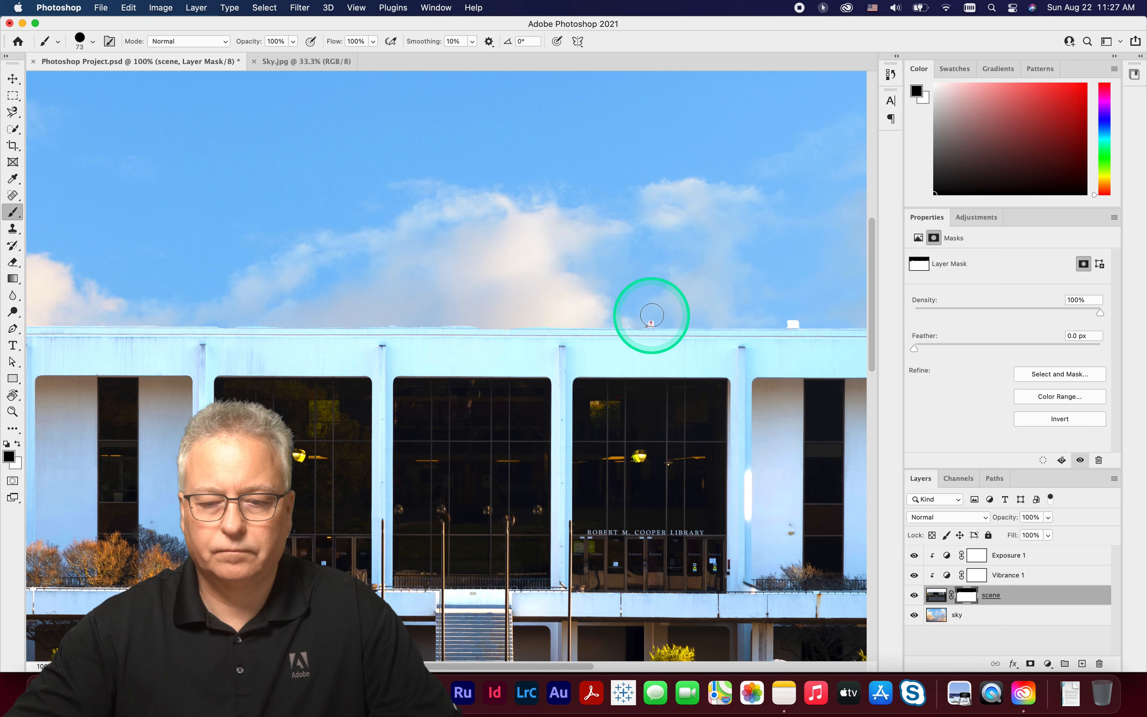
pyautogui.moveTo(796, 315); pyautogui.dragTo(789, 313)
pyautogui.click(796, 318)
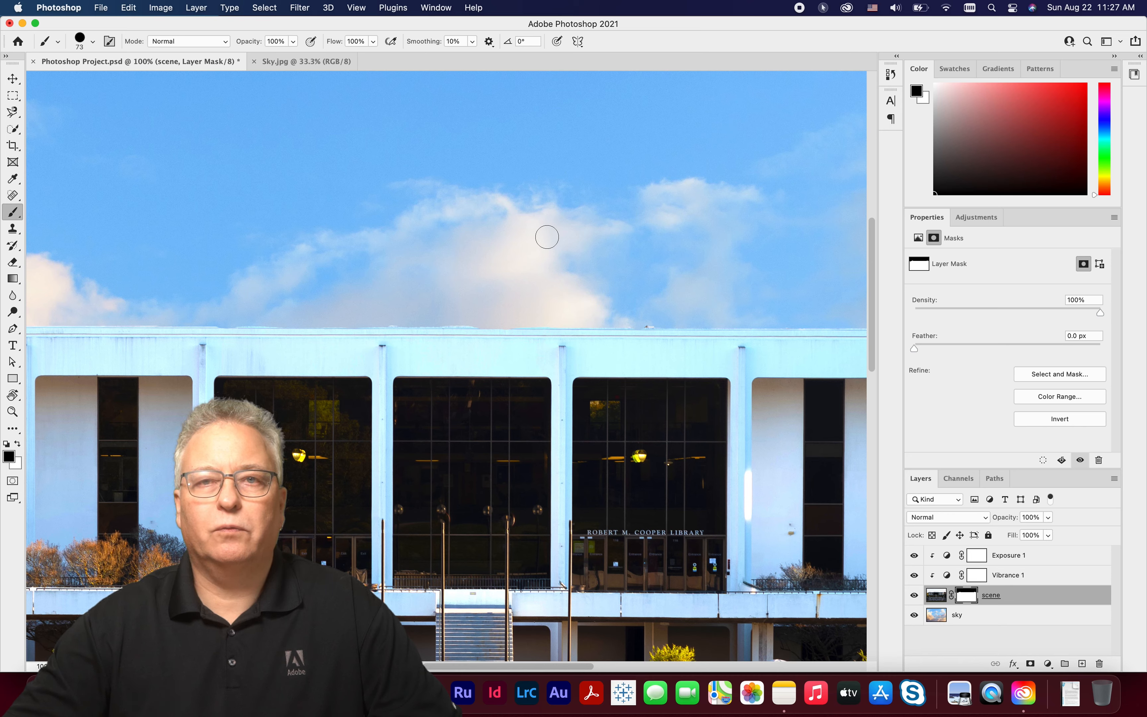
# Paint away a patch of the library's roof edge in black on the mask and restore it with white.
pyautogui.moveTo(561, 346)
pyautogui.mouseDown()
pyautogui.moveTo(547, 334)
pyautogui.moveTo(576, 364)
pyautogui.moveTo(549, 348)
pyautogui.moveTo(568, 348)
pyautogui.mouseUp()
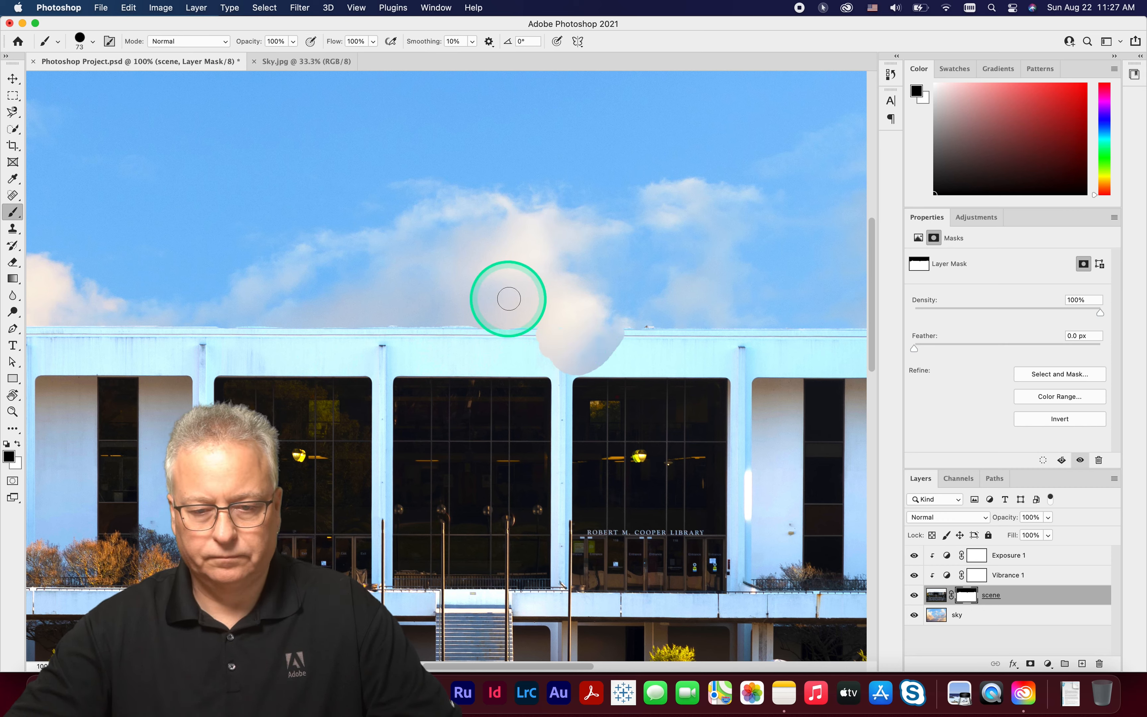
pyautogui.press('x')
pyautogui.moveTo(510, 302)
pyautogui.mouseDown()
pyautogui.moveTo(536, 342)
pyautogui.moveTo(627, 338)
pyautogui.moveTo(594, 356)
pyautogui.moveTo(543, 358)
pyautogui.moveTo(577, 367)
pyautogui.moveTo(596, 362)
pyautogui.moveTo(569, 338)
pyautogui.mouseUp()
pyautogui.press('x')
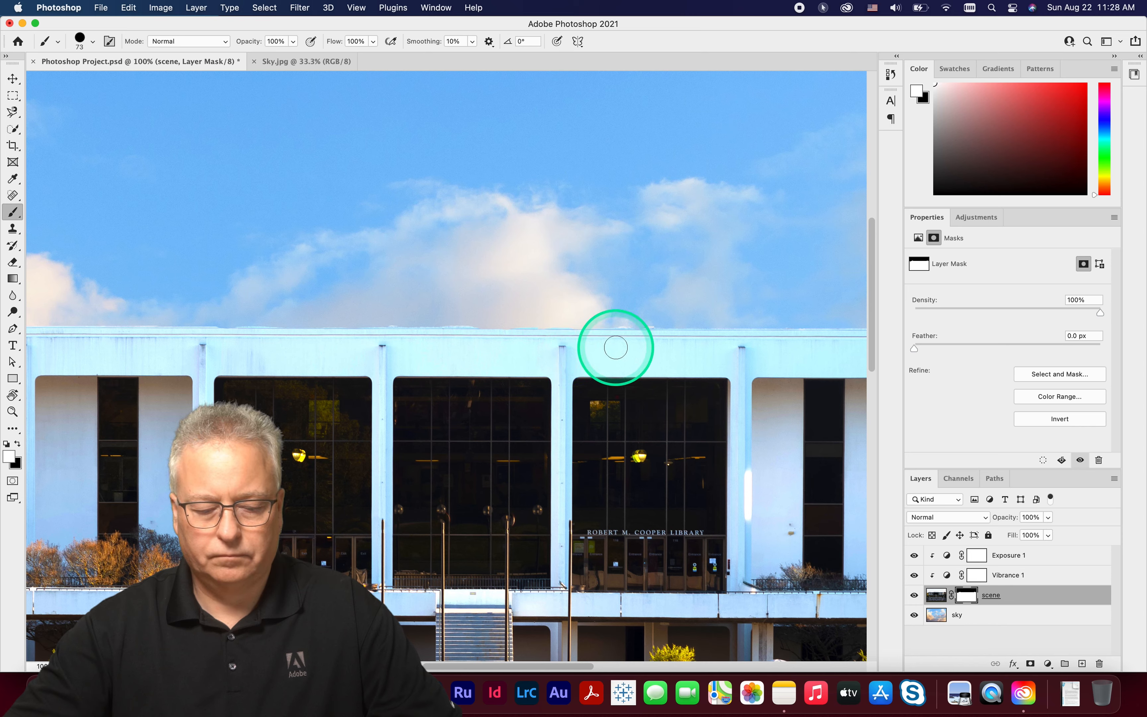
# Paint black on the scene mask over the remaining specks and uneven bits along the roofline.
pyautogui.moveTo(650, 320); pyautogui.dragTo(648, 318)
pyautogui.click(626, 317)
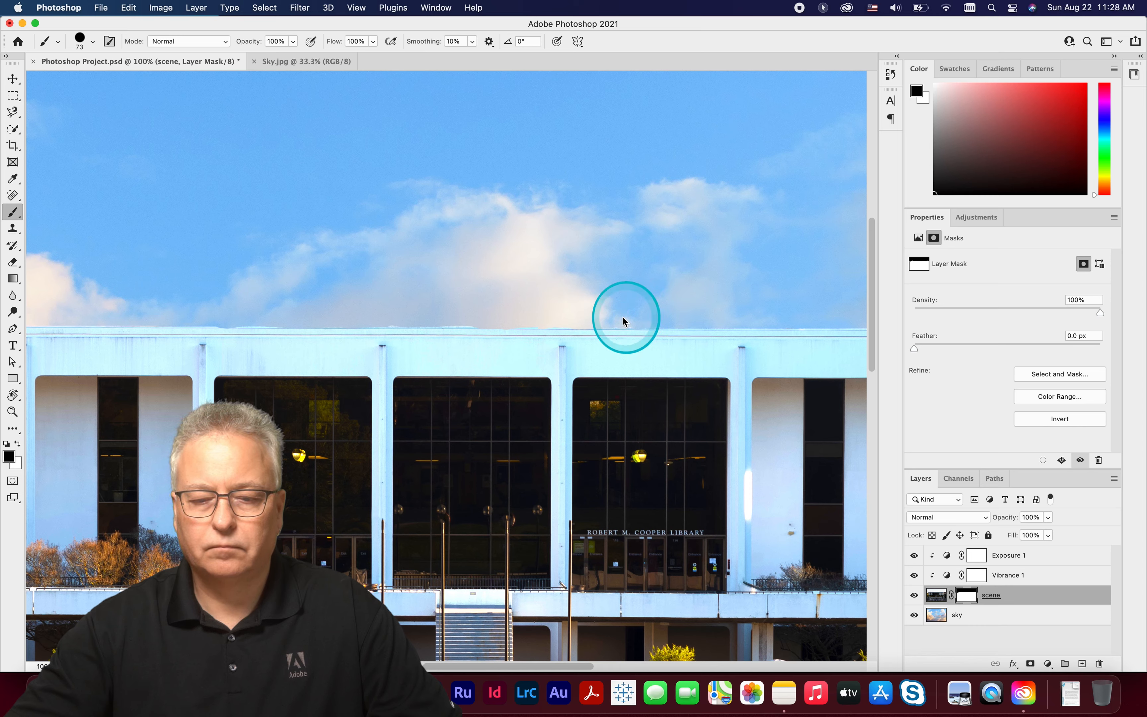
pyautogui.moveTo(466, 315); pyautogui.dragTo(456, 316)
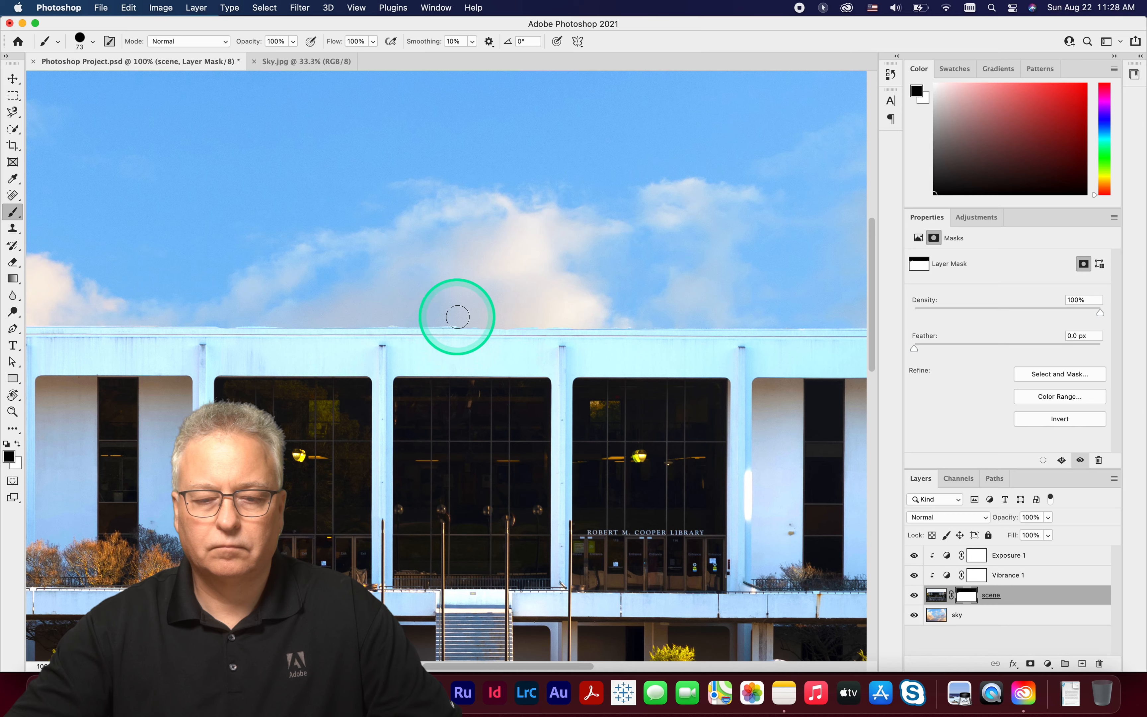
pyautogui.click(455, 315)
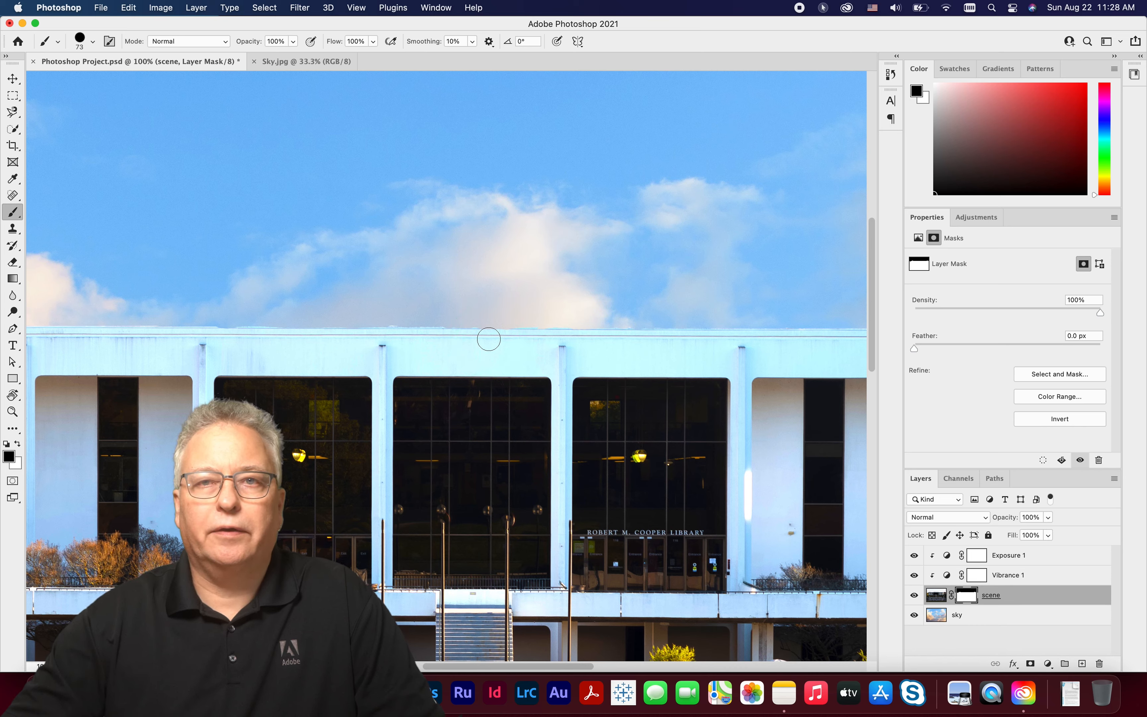
# Move the sky layer up to Y -818 px behind the building with the Move tool.
pyautogui.press('super+minus')
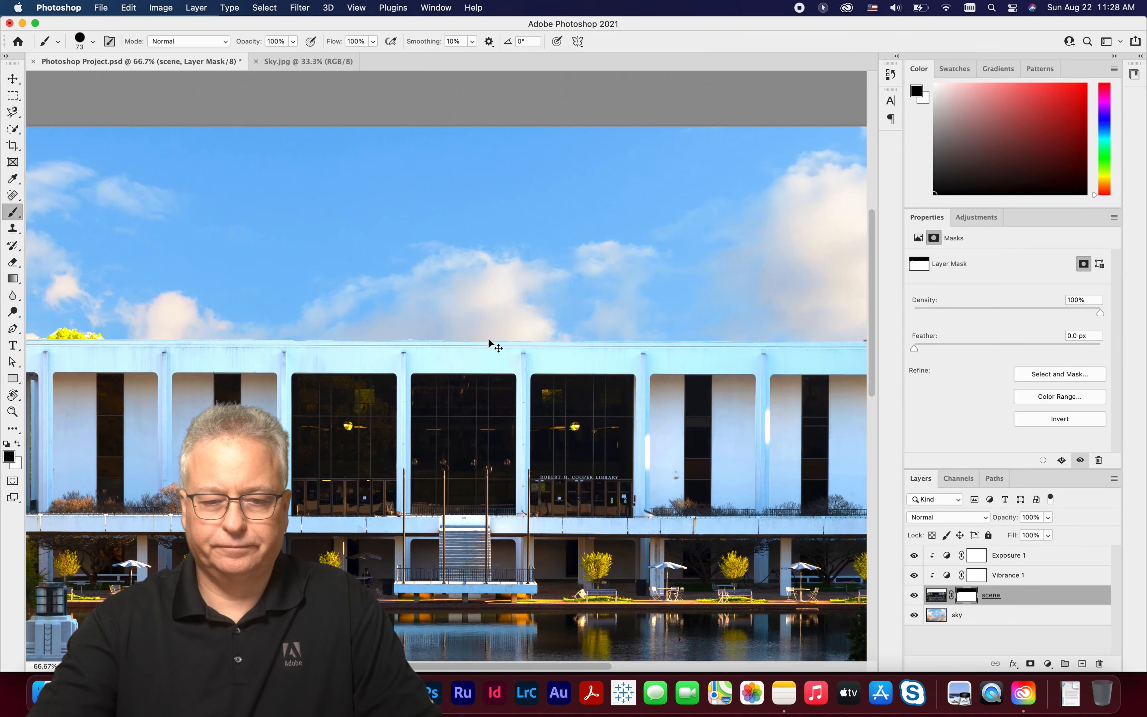
pyautogui.press('super+minus')
pyautogui.press('super+minus')
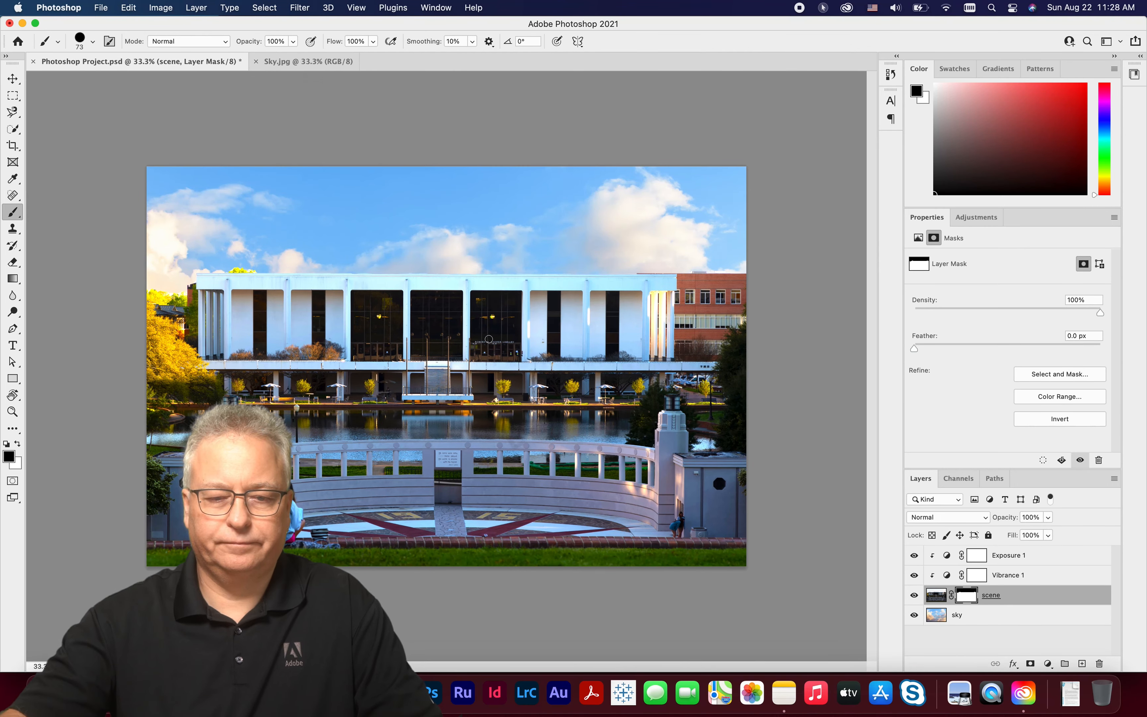
pyautogui.click(13, 81)
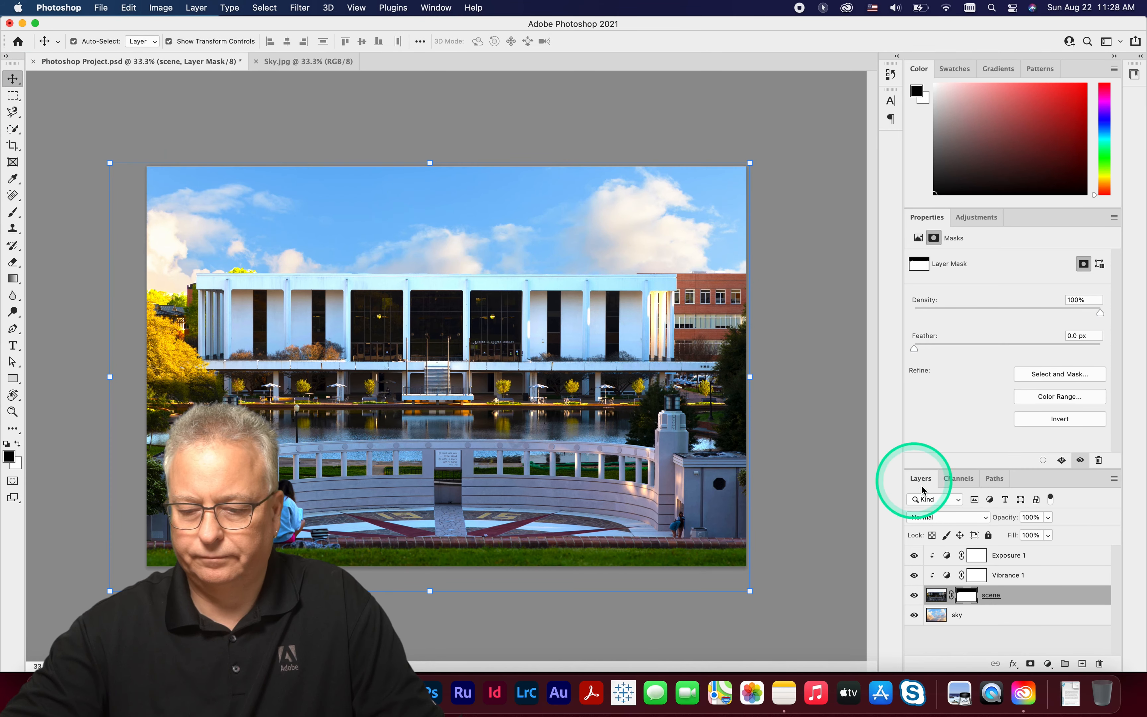
pyautogui.click(992, 621)
pyautogui.moveTo(498, 243)
pyautogui.mouseDown()
pyautogui.moveTo(504, 179)
pyautogui.moveTo(481, 225)
pyautogui.mouseUp()
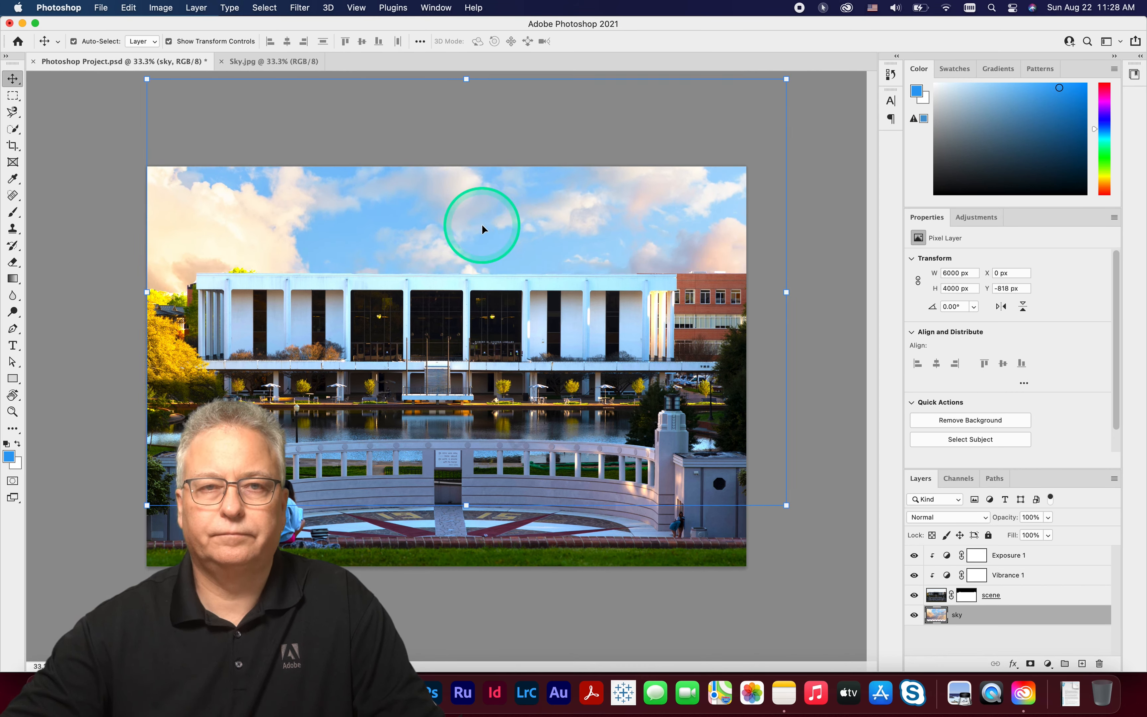
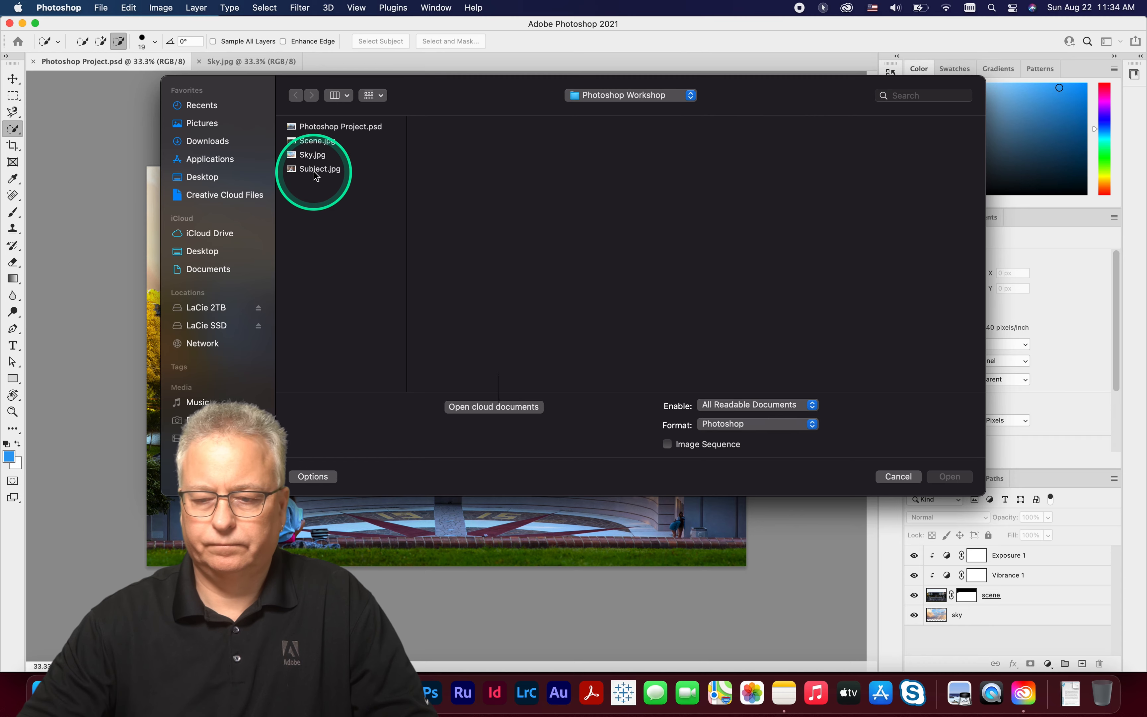
# Open Subject.jpg and select the entire brick background around the woman with the Quick Selection tool.
pyautogui.click(943, 486)
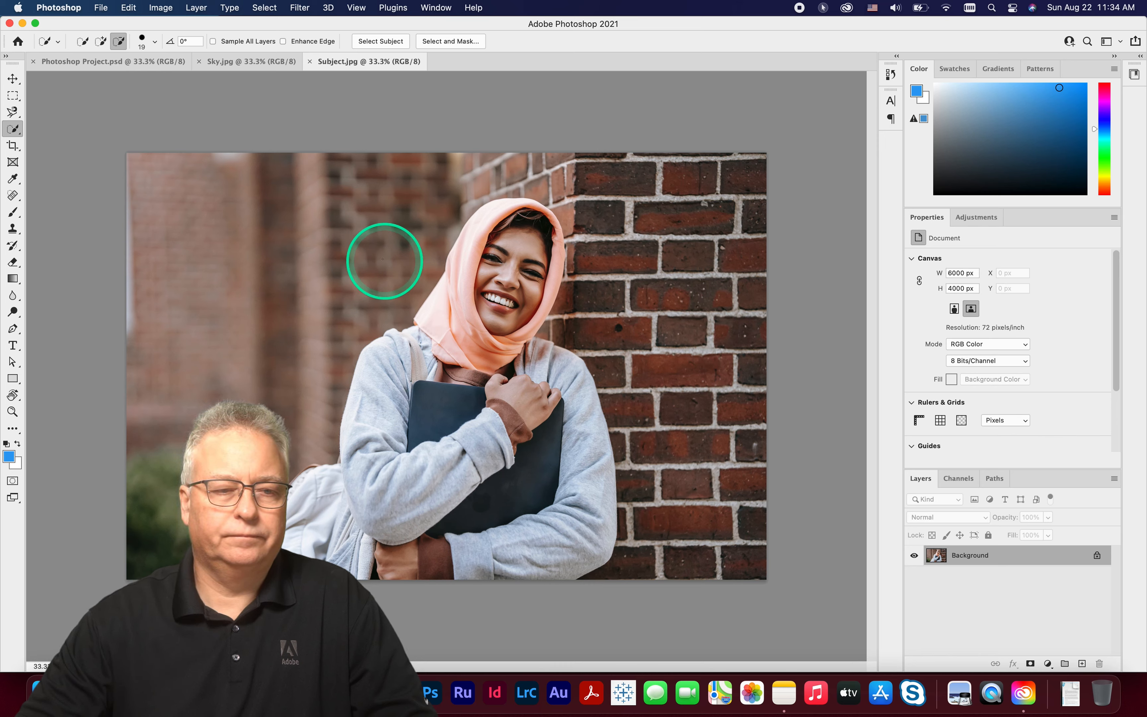
pyautogui.click(13, 129)
pyautogui.moveTo(16, 133); pyautogui.dragTo(63, 141)
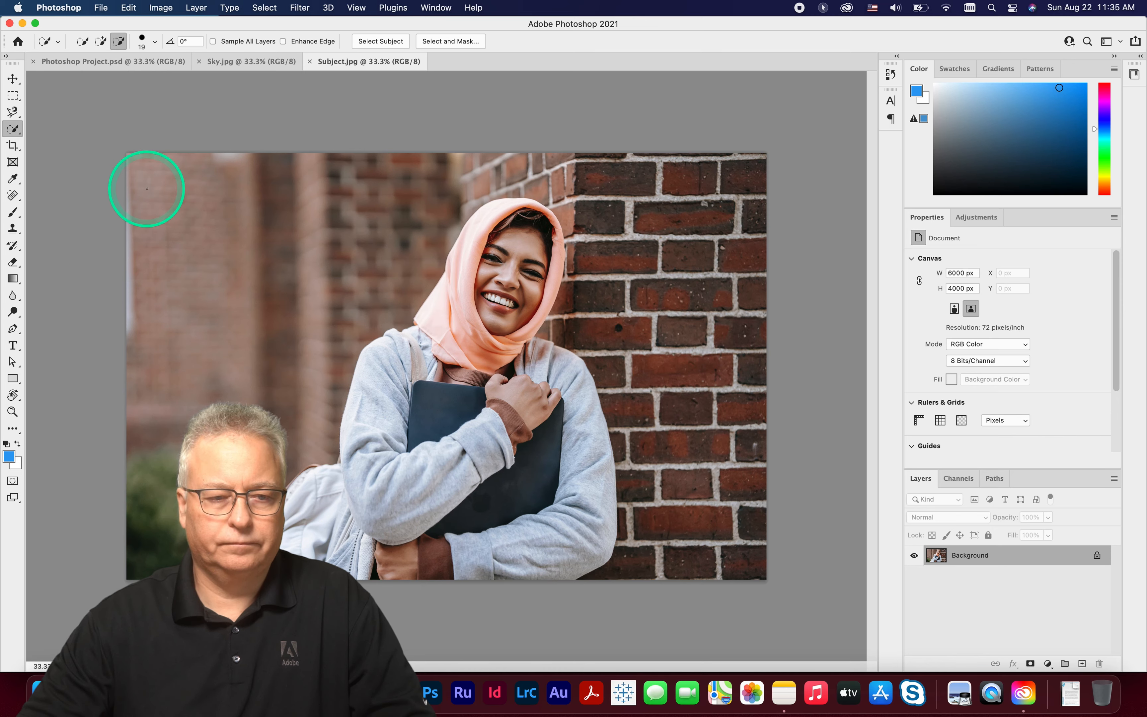
pyautogui.moveTo(149, 184)
pyautogui.mouseDown()
pyautogui.moveTo(256, 255)
pyautogui.moveTo(292, 314)
pyautogui.mouseUp()
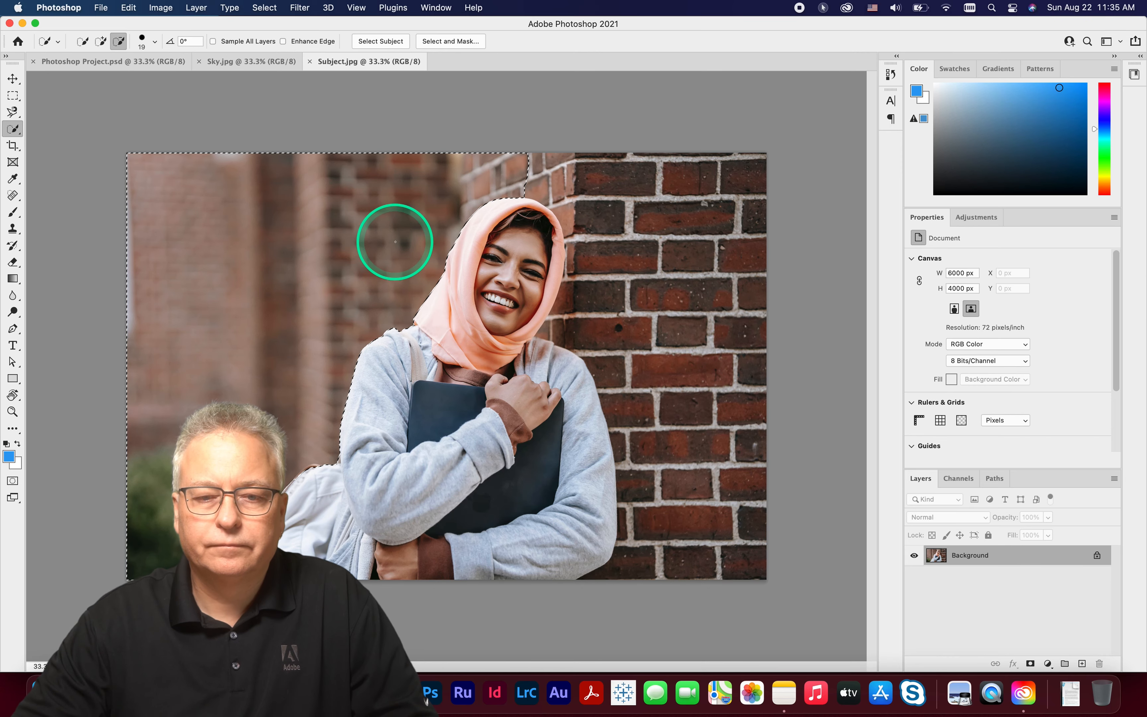
pyautogui.press('alt')
pyautogui.moveTo(539, 177)
pyautogui.mouseDown()
pyautogui.moveTo(579, 212)
pyautogui.moveTo(585, 239)
pyautogui.moveTo(568, 317)
pyautogui.moveTo(545, 334)
pyautogui.moveTo(589, 350)
pyautogui.moveTo(637, 430)
pyautogui.moveTo(642, 464)
pyautogui.moveTo(620, 451)
pyautogui.moveTo(637, 489)
pyautogui.moveTo(628, 551)
pyautogui.moveTo(625, 526)
pyautogui.moveTo(681, 561)
pyautogui.moveTo(738, 557)
pyautogui.moveTo(733, 515)
pyautogui.moveTo(682, 517)
pyautogui.moveTo(699, 483)
pyautogui.moveTo(756, 485)
pyautogui.moveTo(742, 421)
pyautogui.moveTo(687, 409)
pyautogui.moveTo(670, 378)
pyautogui.moveTo(740, 378)
pyautogui.moveTo(740, 364)
pyautogui.moveTo(729, 335)
pyautogui.moveTo(674, 326)
pyautogui.moveTo(666, 297)
pyautogui.moveTo(736, 295)
pyautogui.moveTo(739, 264)
pyautogui.moveTo(679, 257)
pyautogui.moveTo(680, 221)
pyautogui.moveTo(746, 220)
pyautogui.moveTo(745, 194)
pyautogui.moveTo(724, 181)
pyautogui.moveTo(617, 172)
pyautogui.mouseUp()
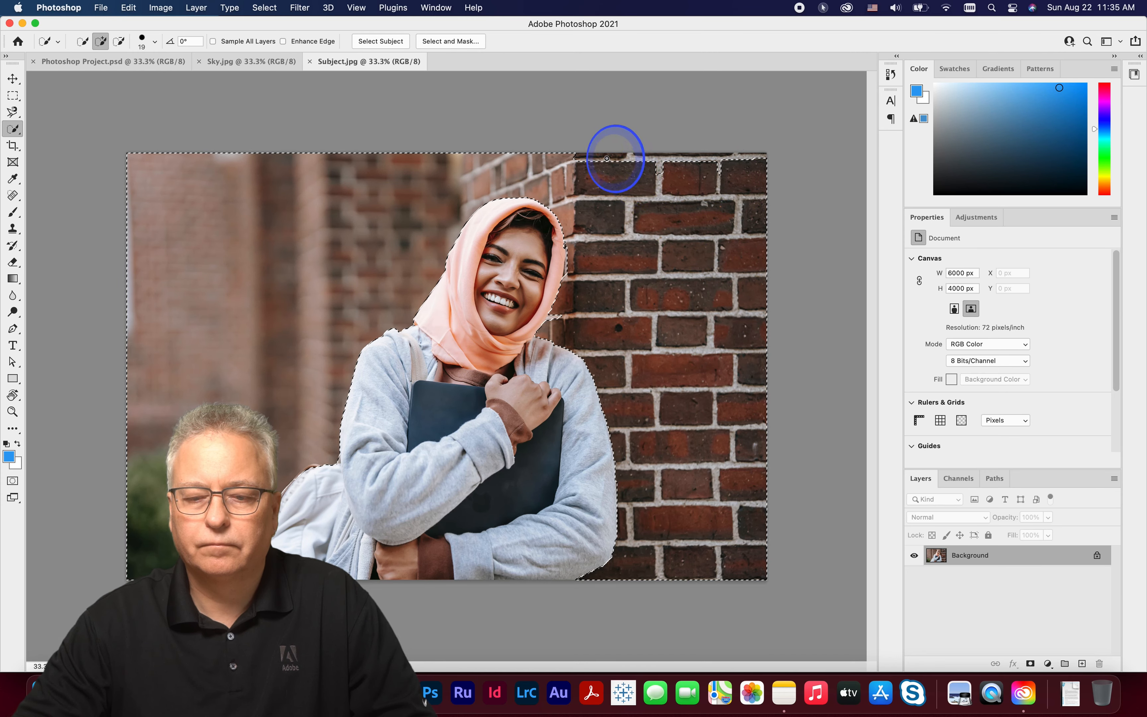
pyautogui.press('alt')
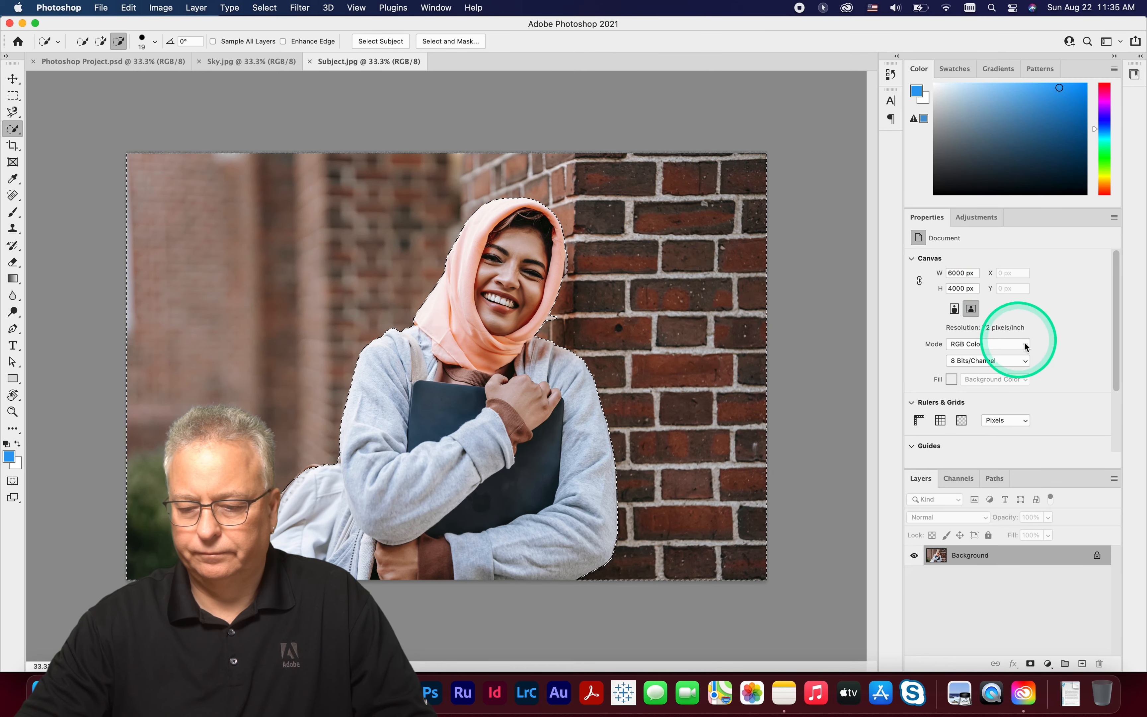
# Add a layer mask from the background selection and invert it to isolate the woman.
pyautogui.click(1030, 664)
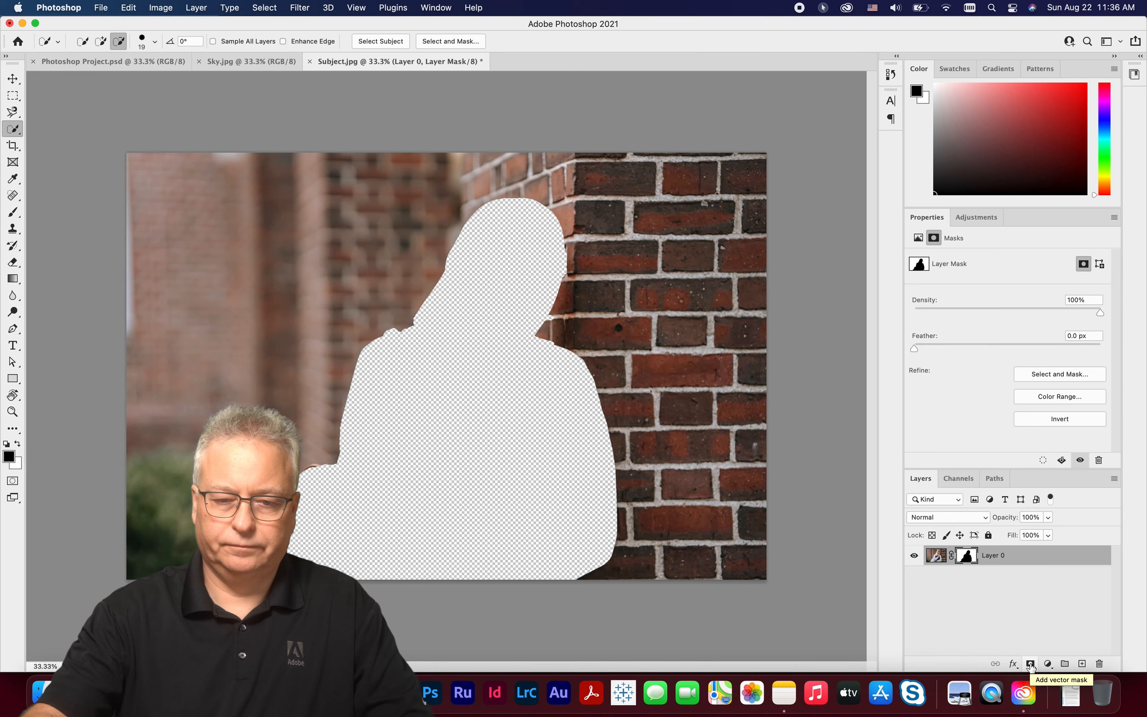
pyautogui.press('super+i')
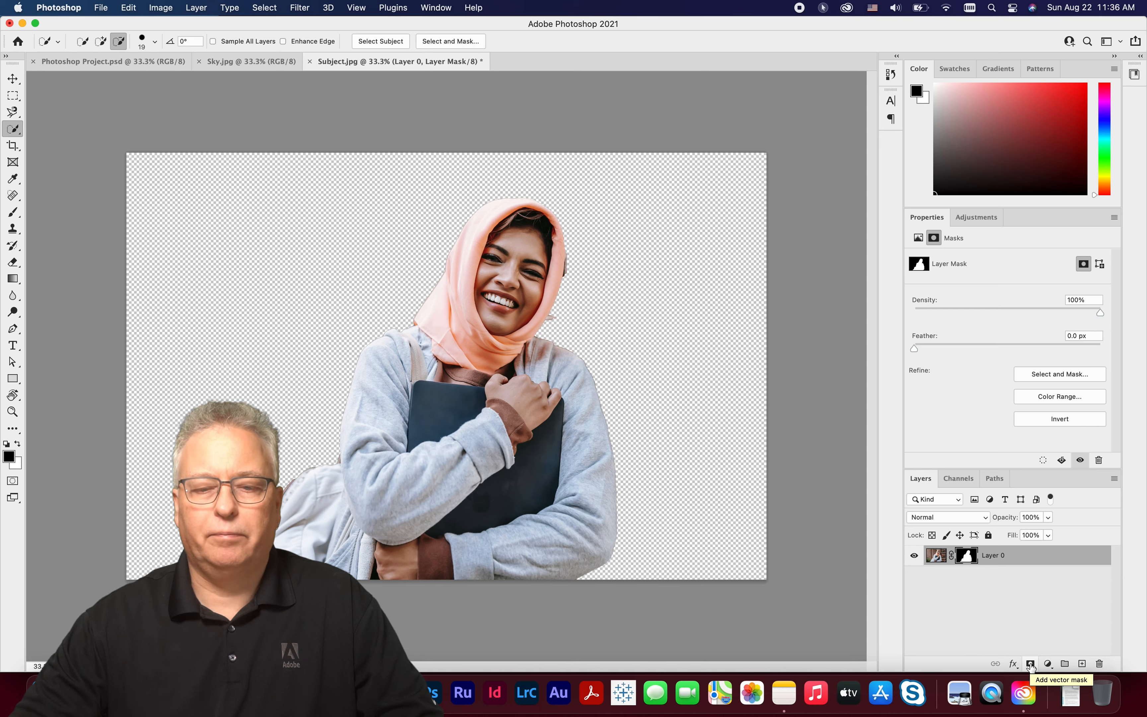
pyautogui.click(686, 322)
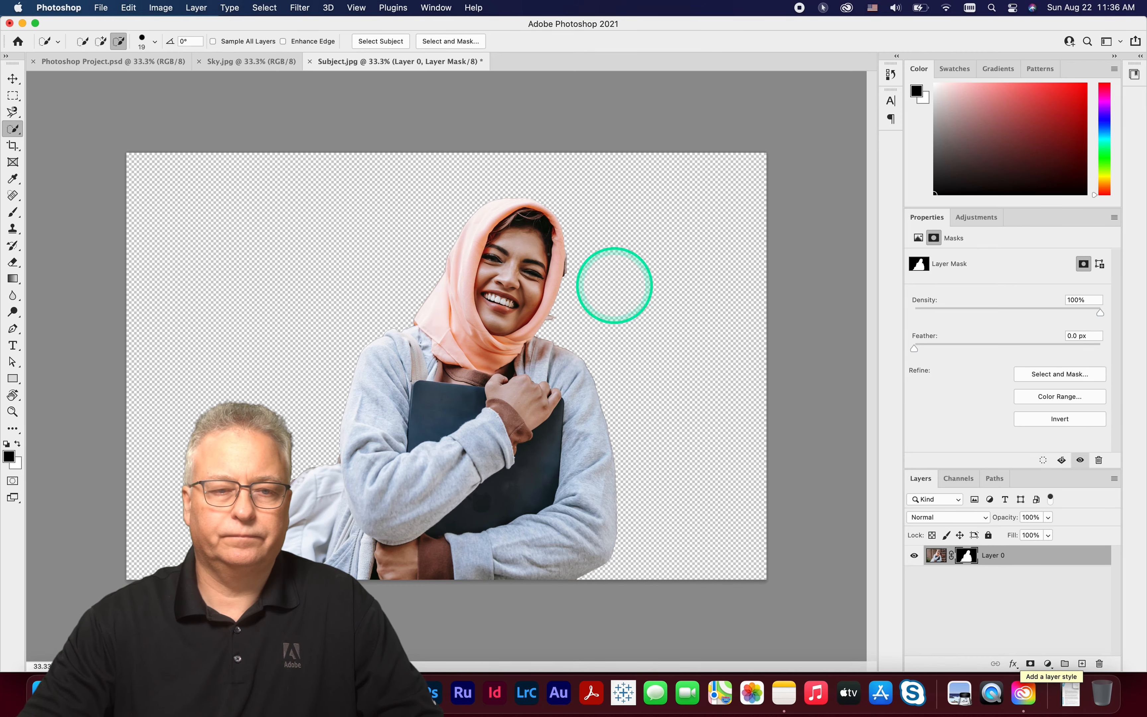
# Copy the masked woman layer from Subject.jpg into Photoshop Project.psd as the topmost layer.
pyautogui.click(170, 65)
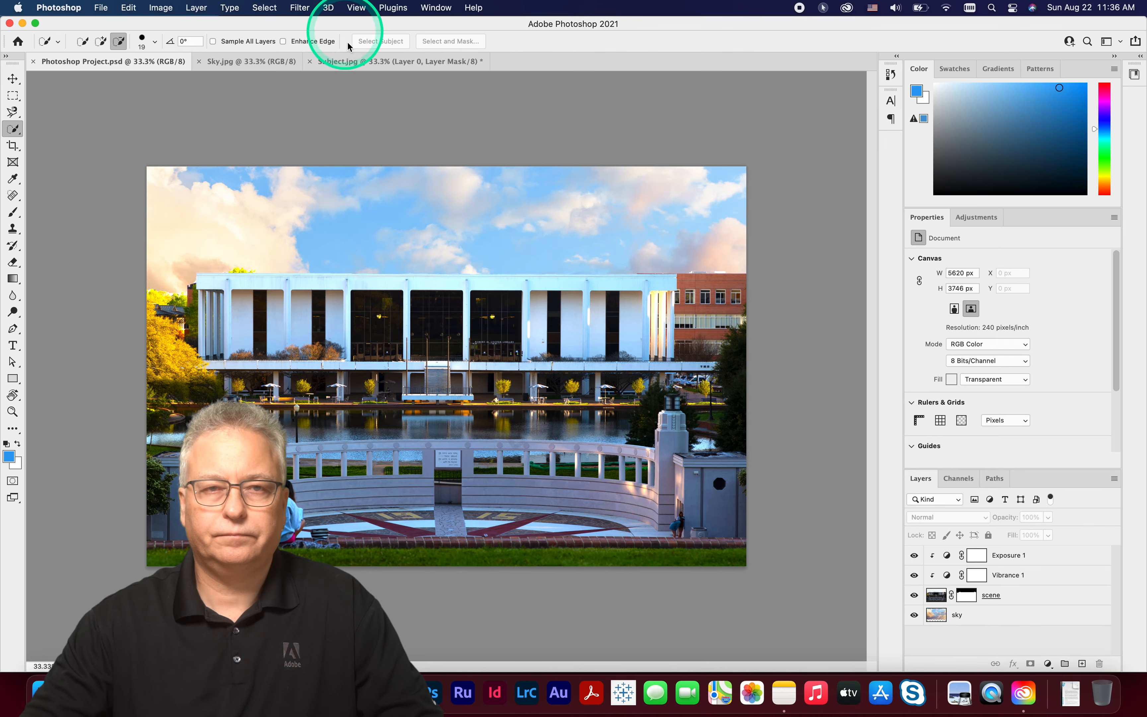
pyautogui.click(358, 60)
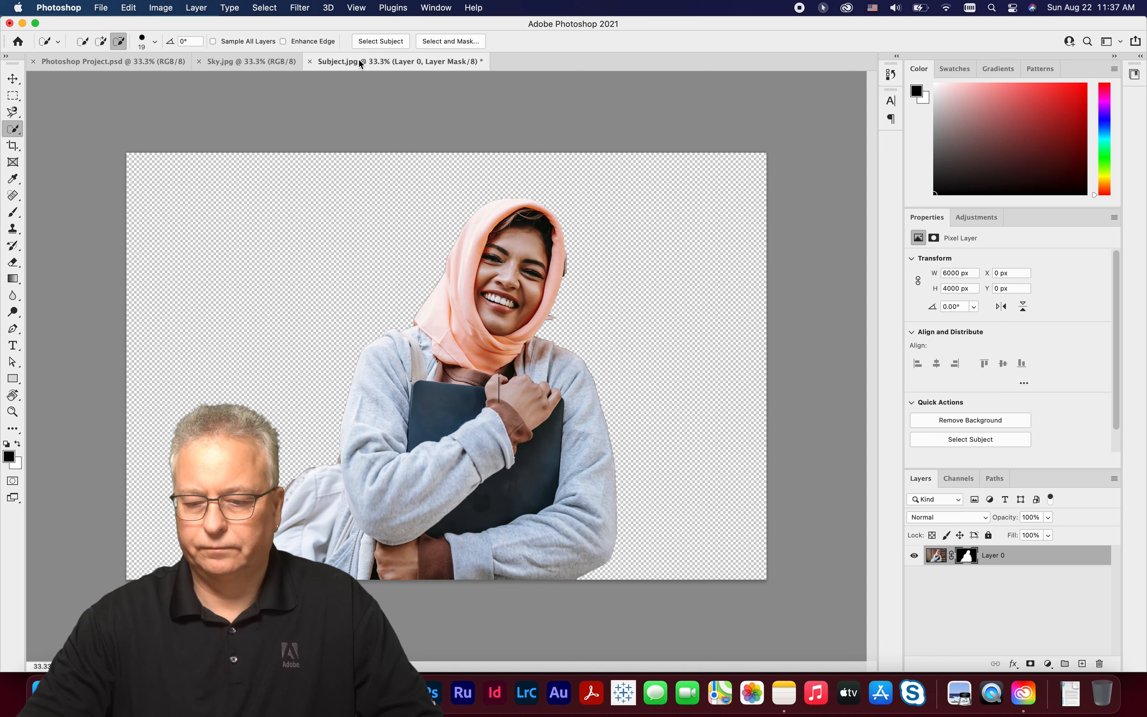
pyautogui.moveTo(1011, 563); pyautogui.dragTo(332, 362)
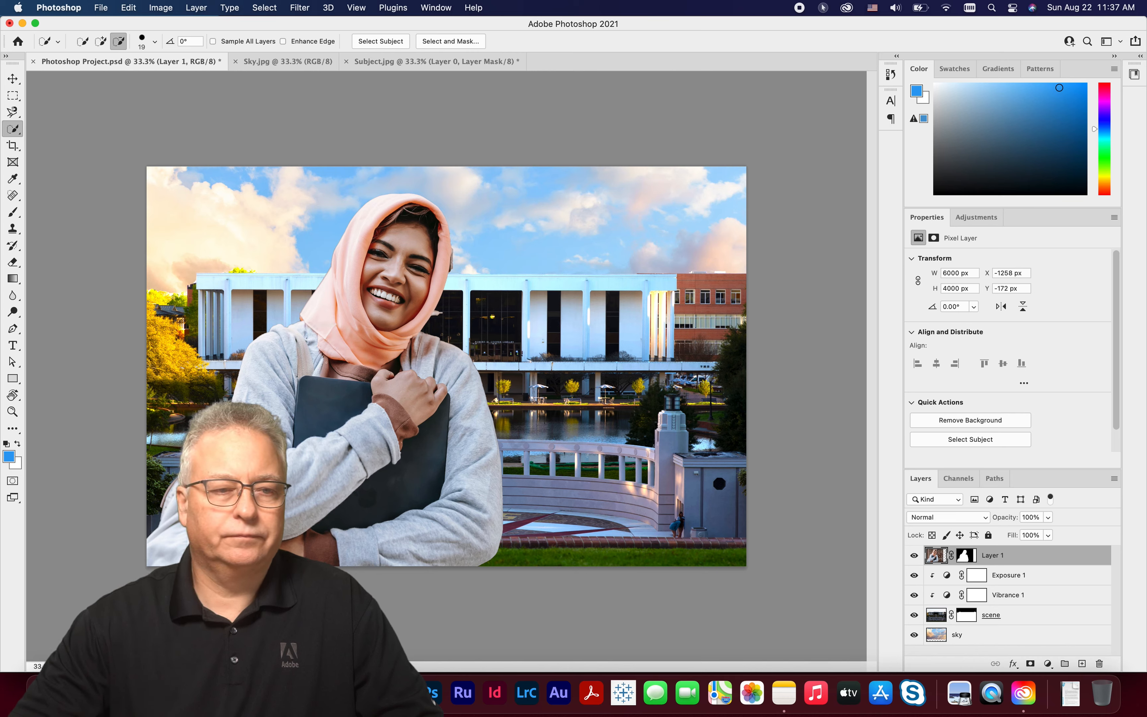
# Scale the woman's layer to about 80.5% and place her in the left foreground of the campus scene.
pyautogui.click(13, 80)
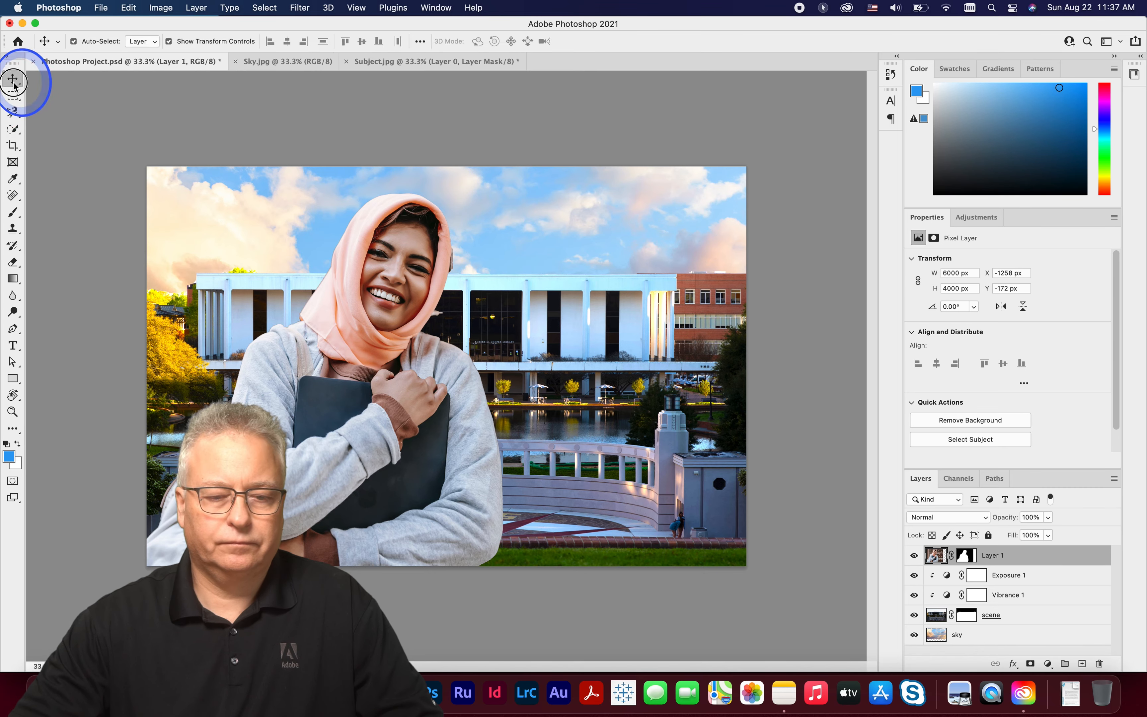
pyautogui.moveTo(353, 411)
pyautogui.mouseDown()
pyautogui.moveTo(413, 416)
pyautogui.moveTo(373, 416)
pyautogui.mouseUp()
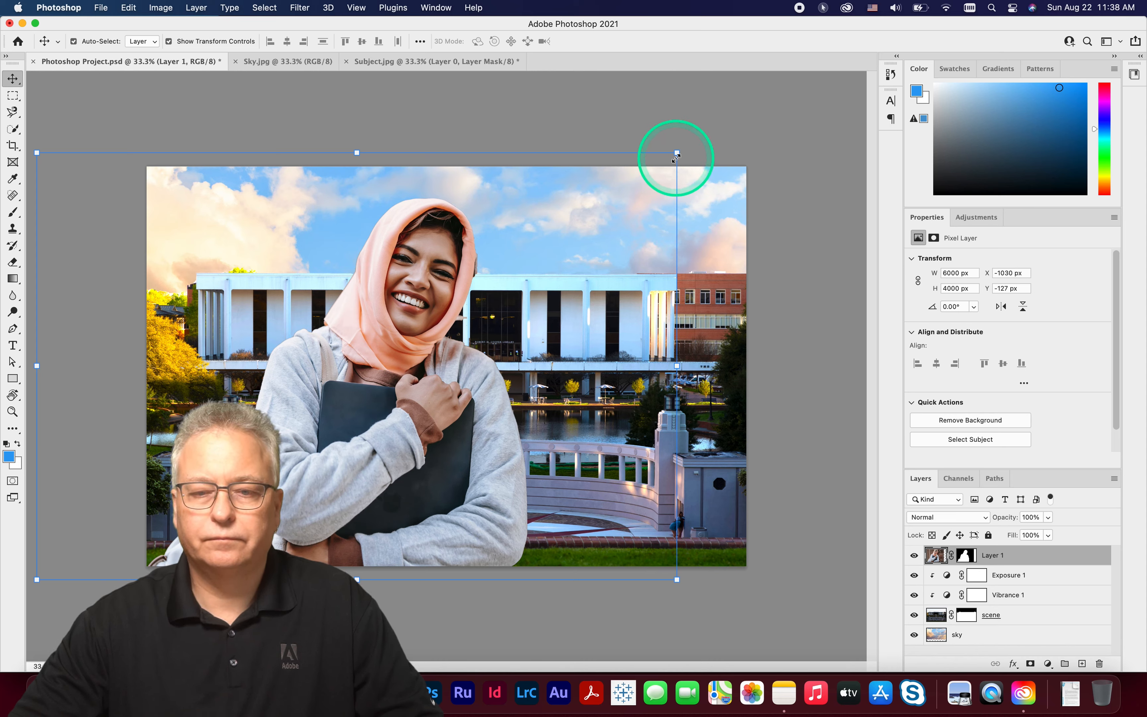
pyautogui.moveTo(676, 153); pyautogui.dragTo(624, 203)
pyautogui.moveTo(594, 232); pyautogui.dragTo(566, 257)
pyautogui.moveTo(340, 424); pyautogui.dragTo(353, 423)
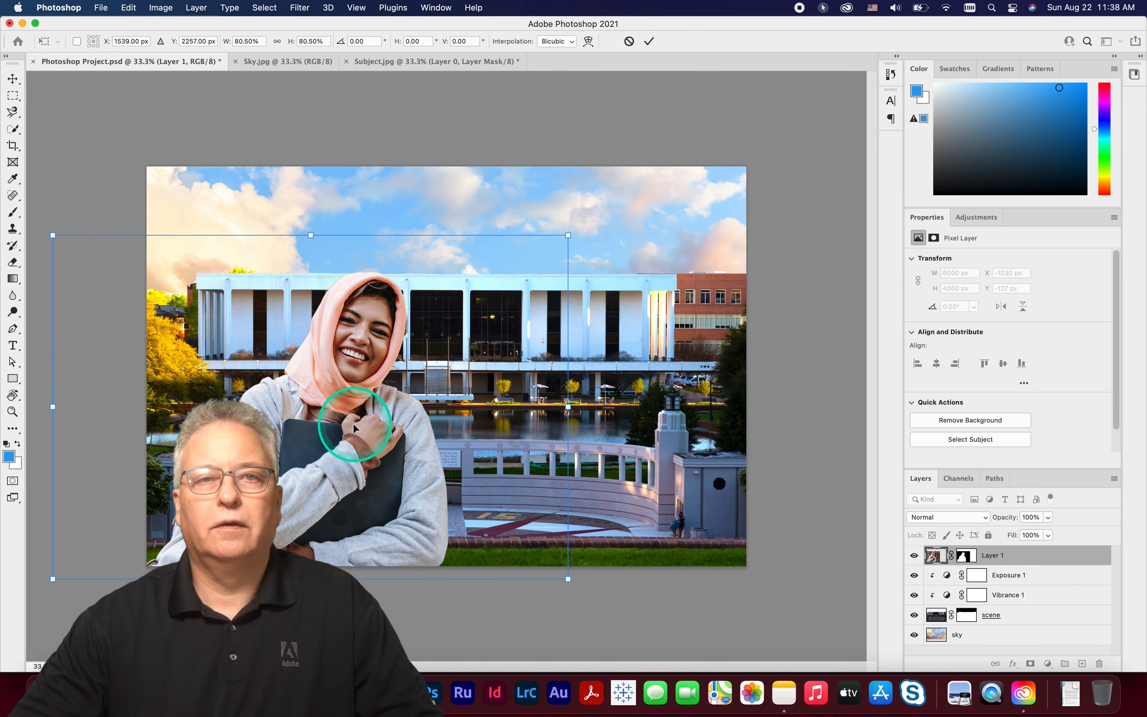
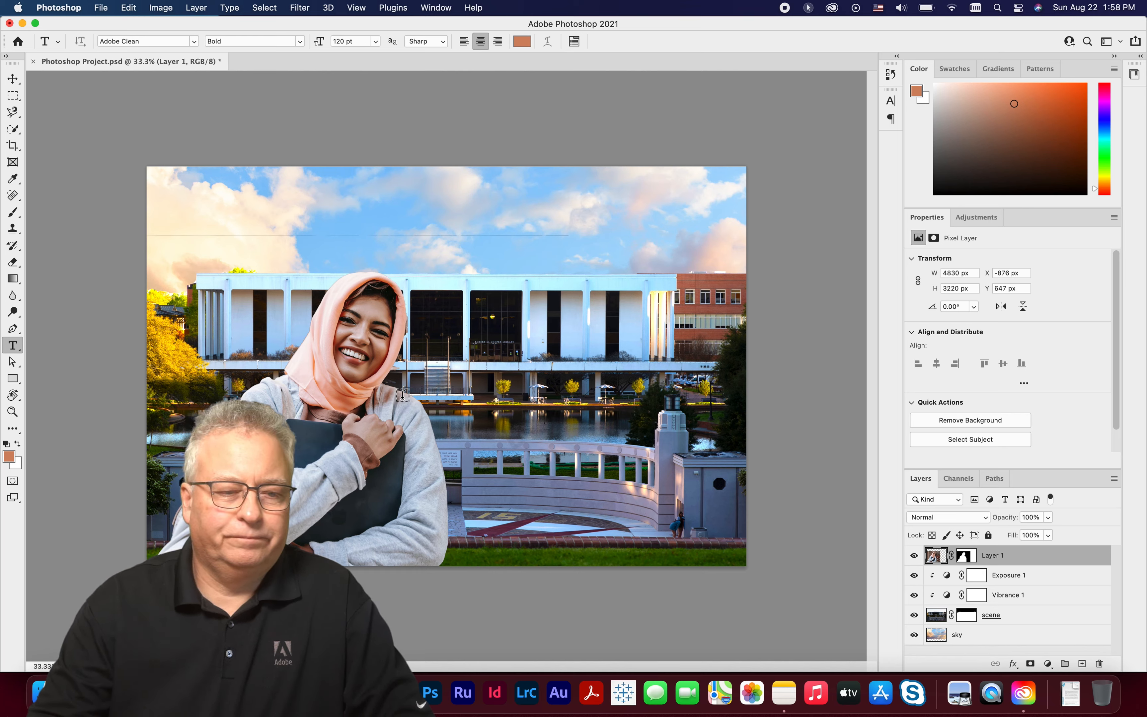
# Draw a black rectangle about 2307 by 1662 px beside the woman and round its corners to about 282 px.
pyautogui.click(12, 378)
pyautogui.moveTo(12, 379); pyautogui.dragTo(68, 376)
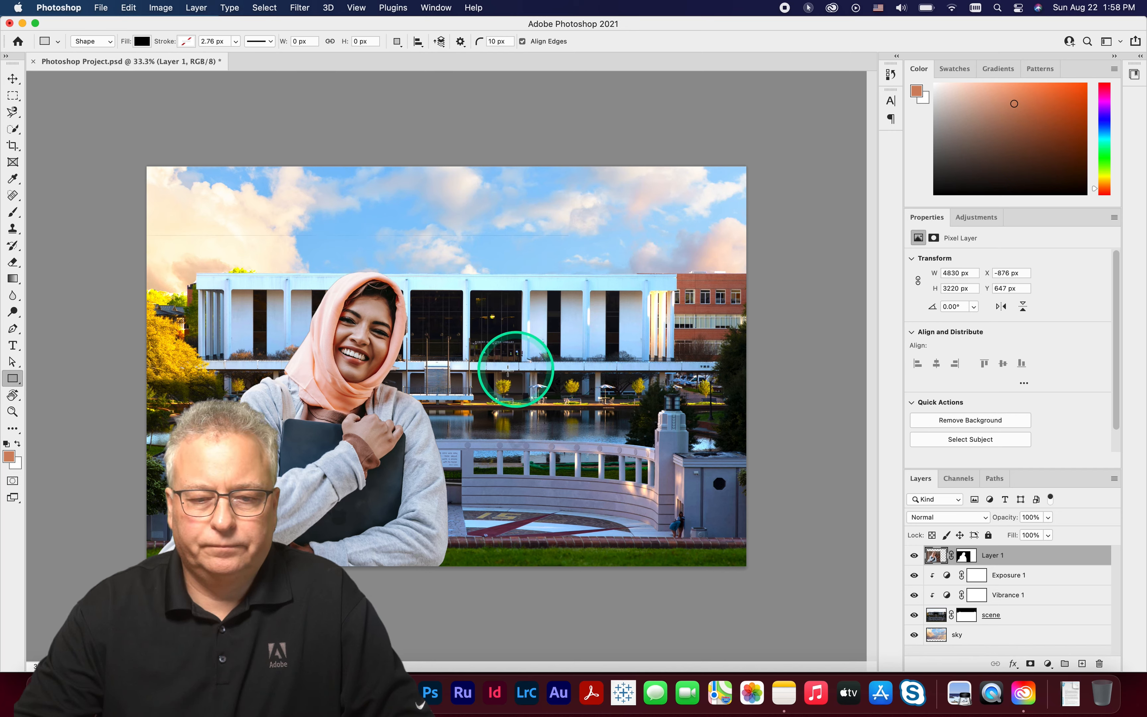
pyautogui.moveTo(464, 363); pyautogui.dragTo(709, 539)
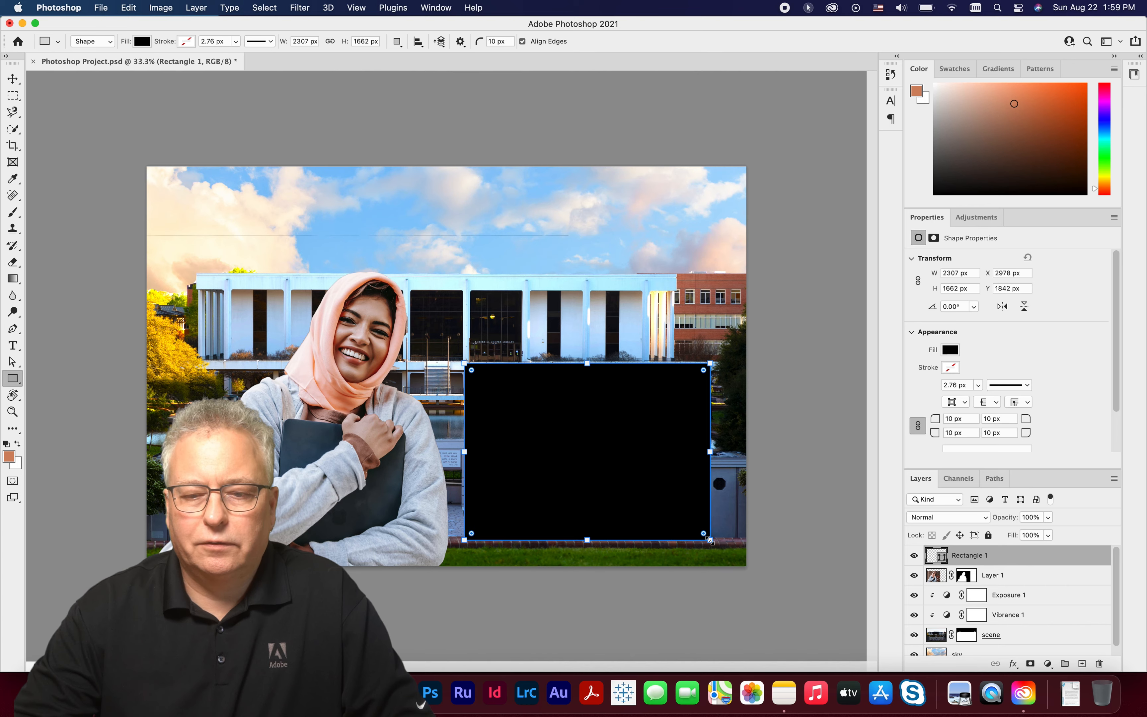
pyautogui.click(704, 370)
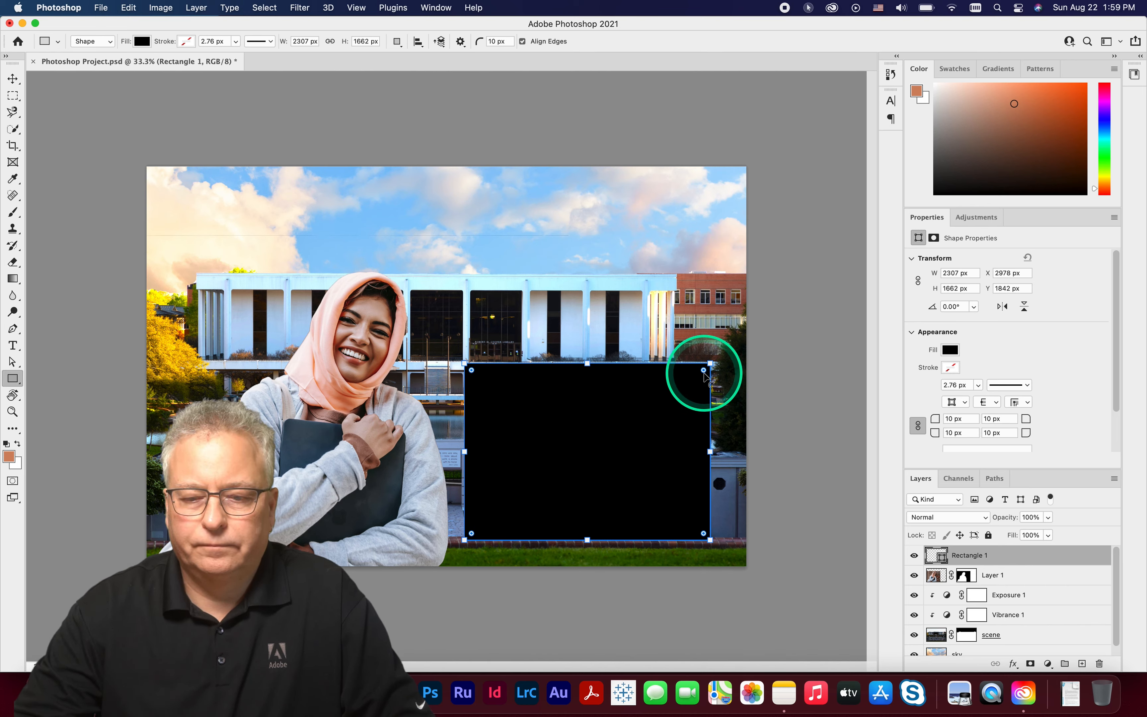
pyautogui.moveTo(704, 370); pyautogui.dragTo(683, 393)
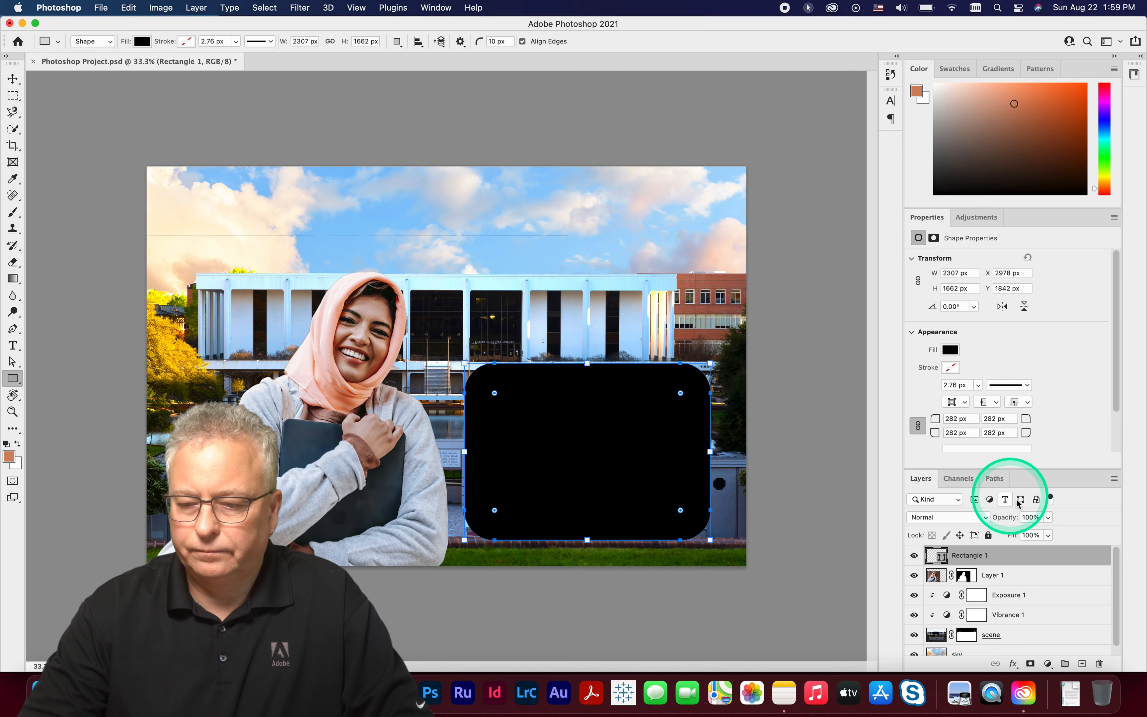
# Reduce the black rectangle layer's opacity to 40% and save the project.
pyautogui.click(1030, 517)
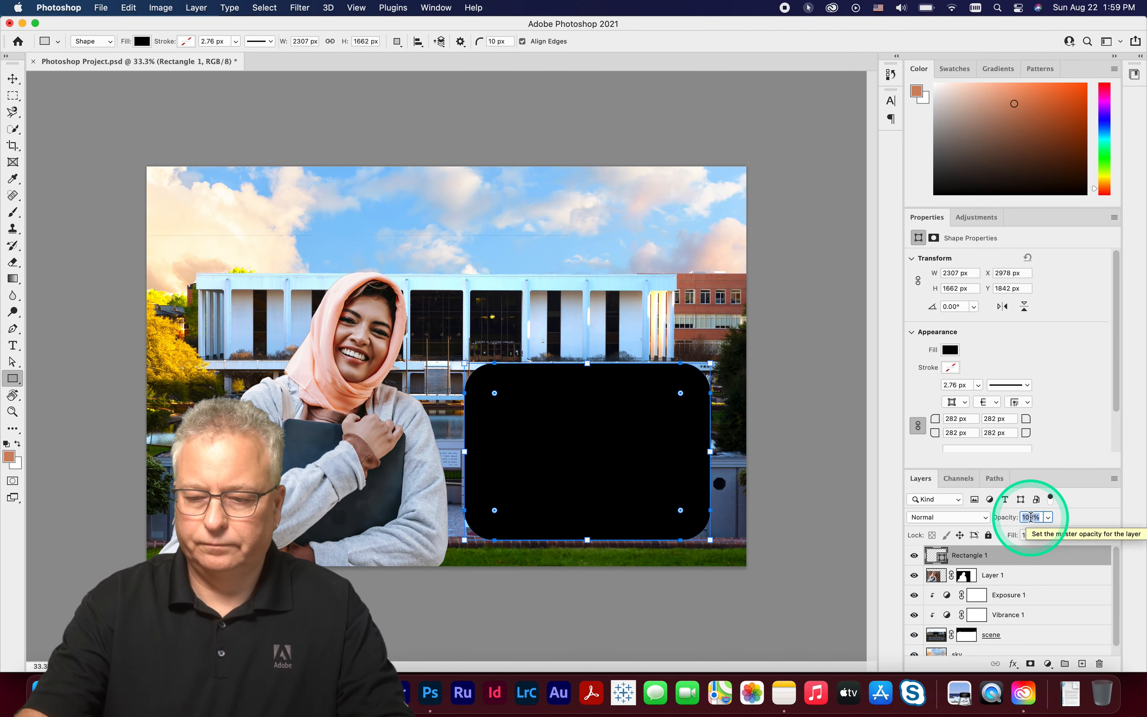
pyautogui.write('40')
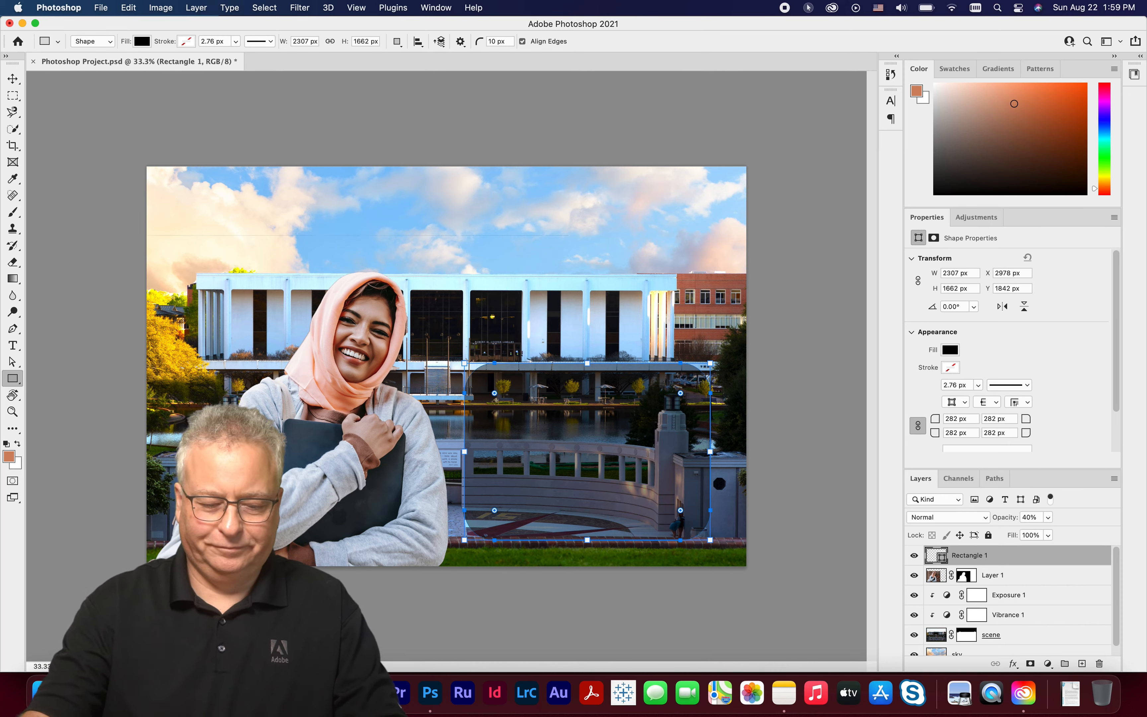
pyautogui.press('super+s')
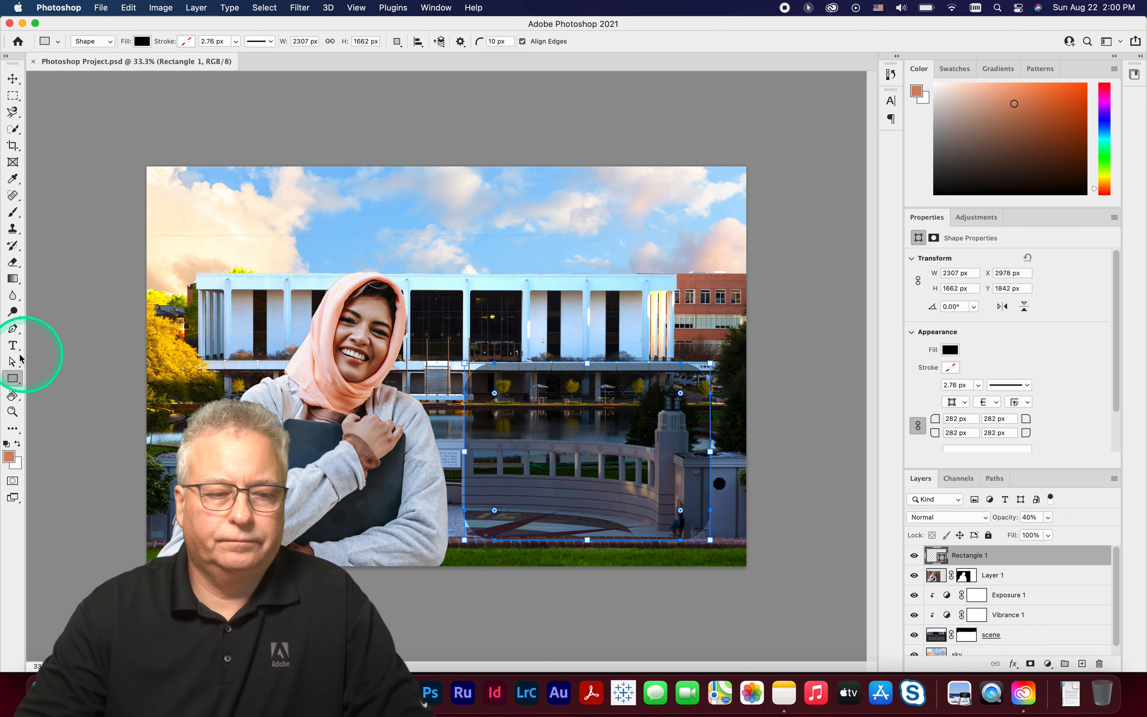
# Set the Type tool's text color to light blue #91cefb, sampled from the sky in the image.
pyautogui.click(11, 346)
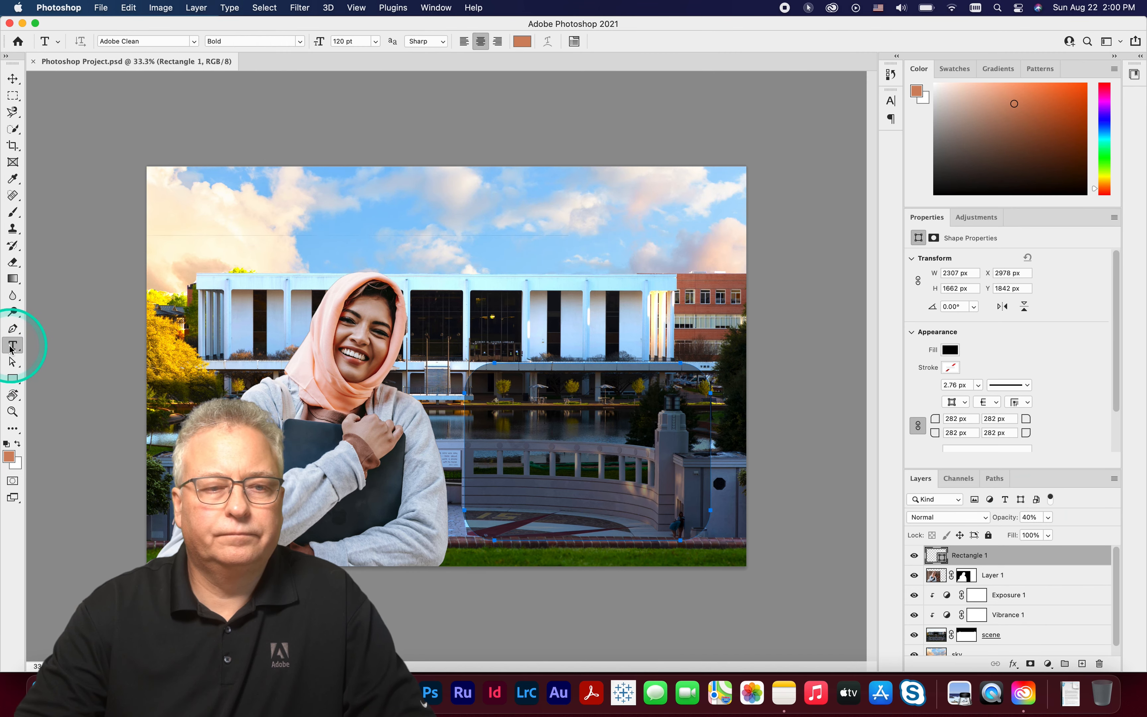
pyautogui.click(194, 42)
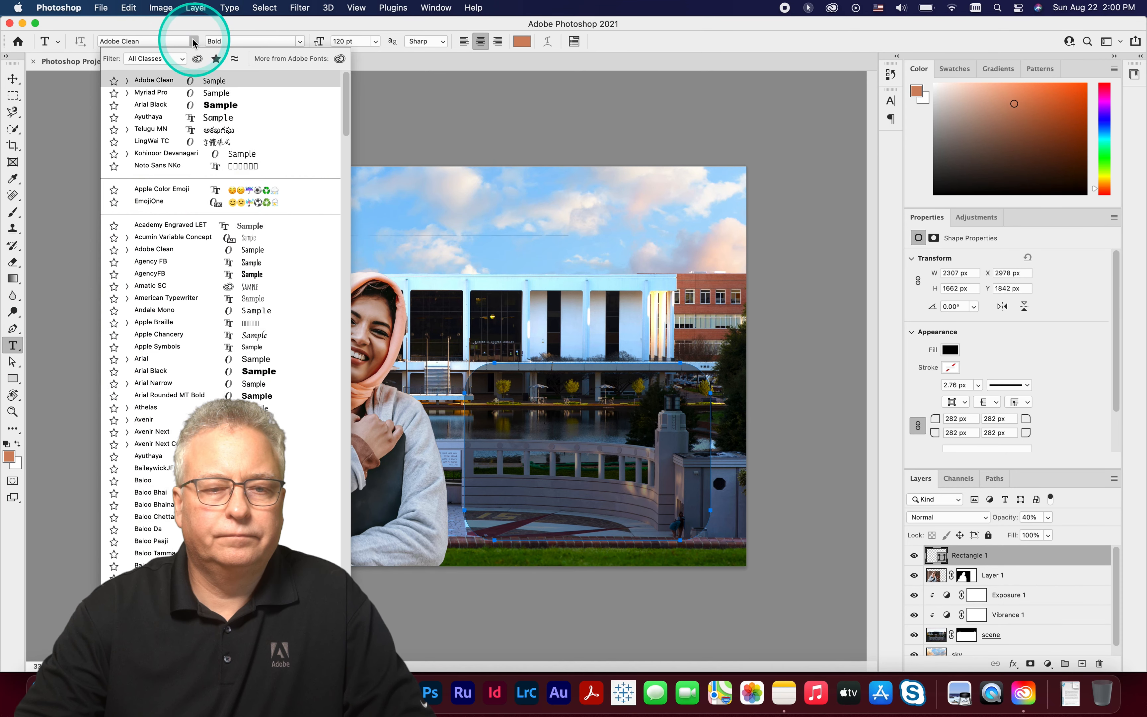
pyautogui.click(299, 41)
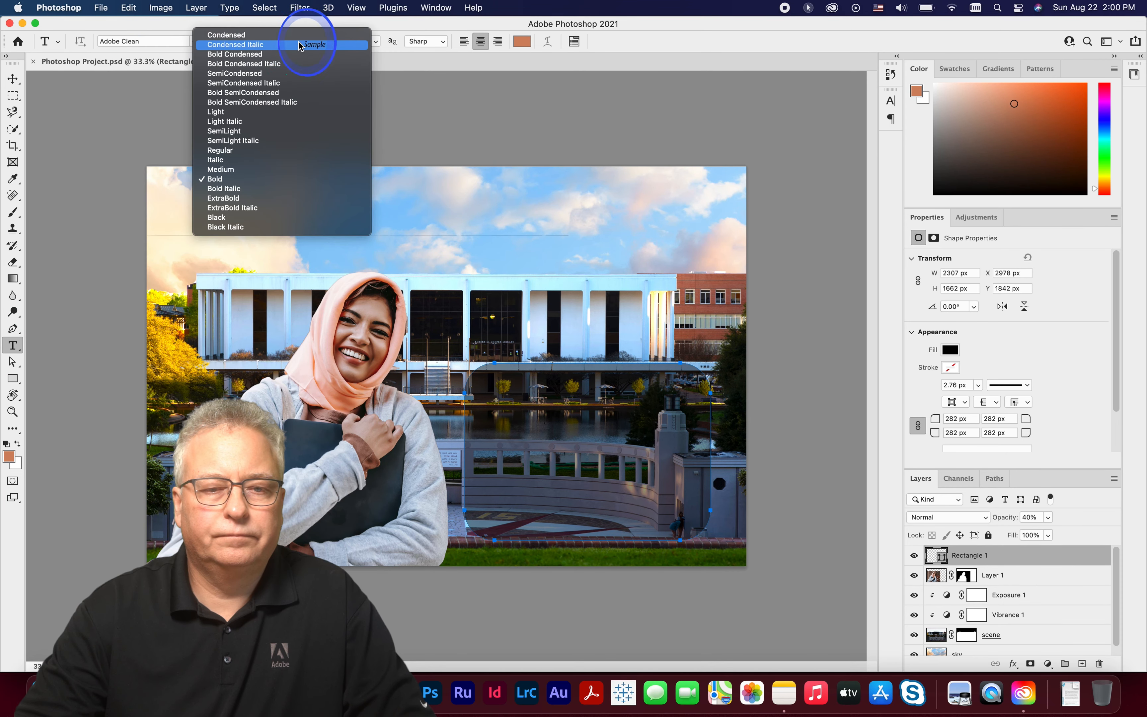
pyautogui.click(376, 45)
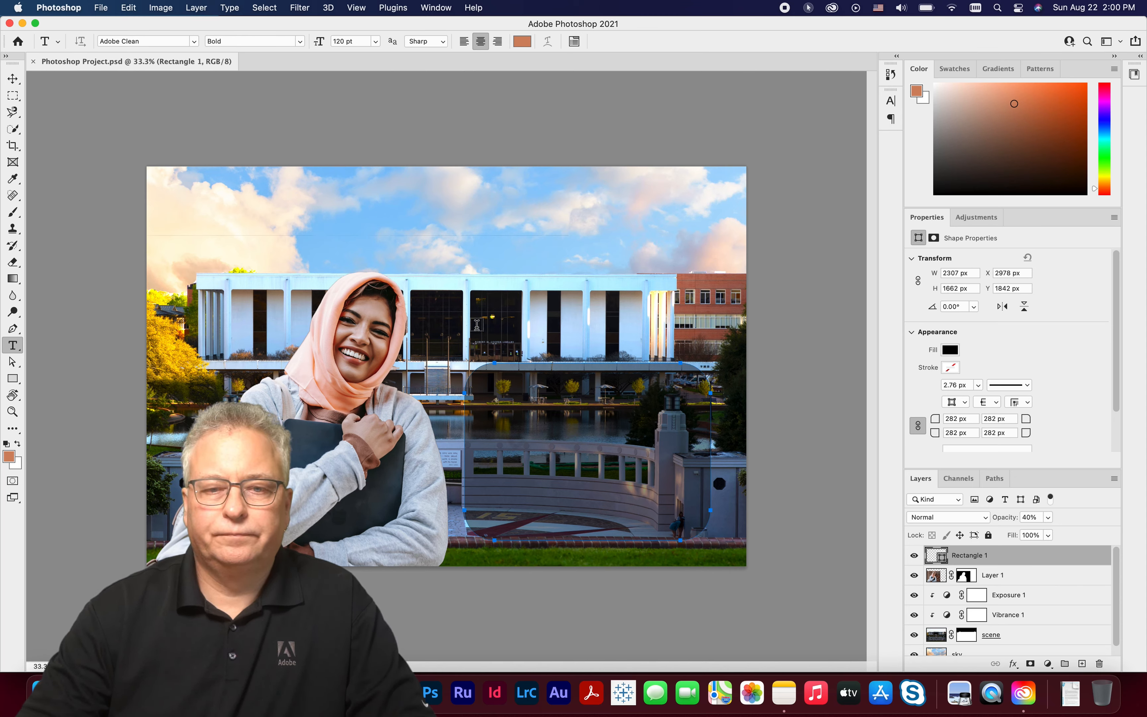
pyautogui.click(521, 41)
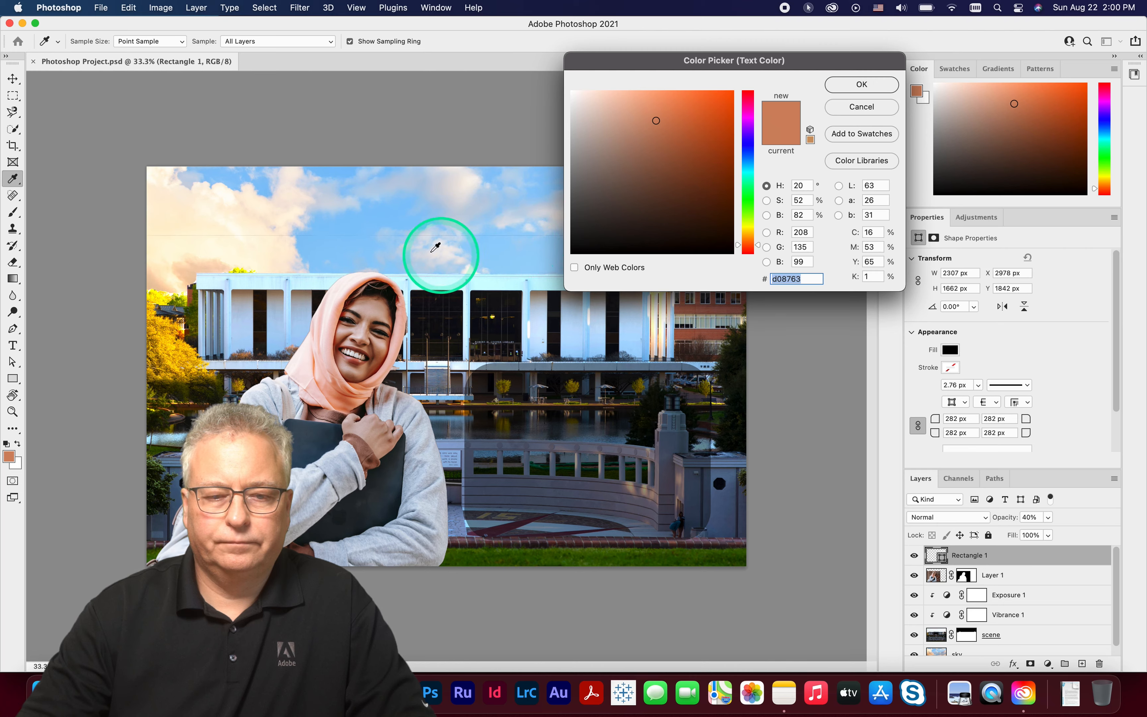
pyautogui.click(344, 246)
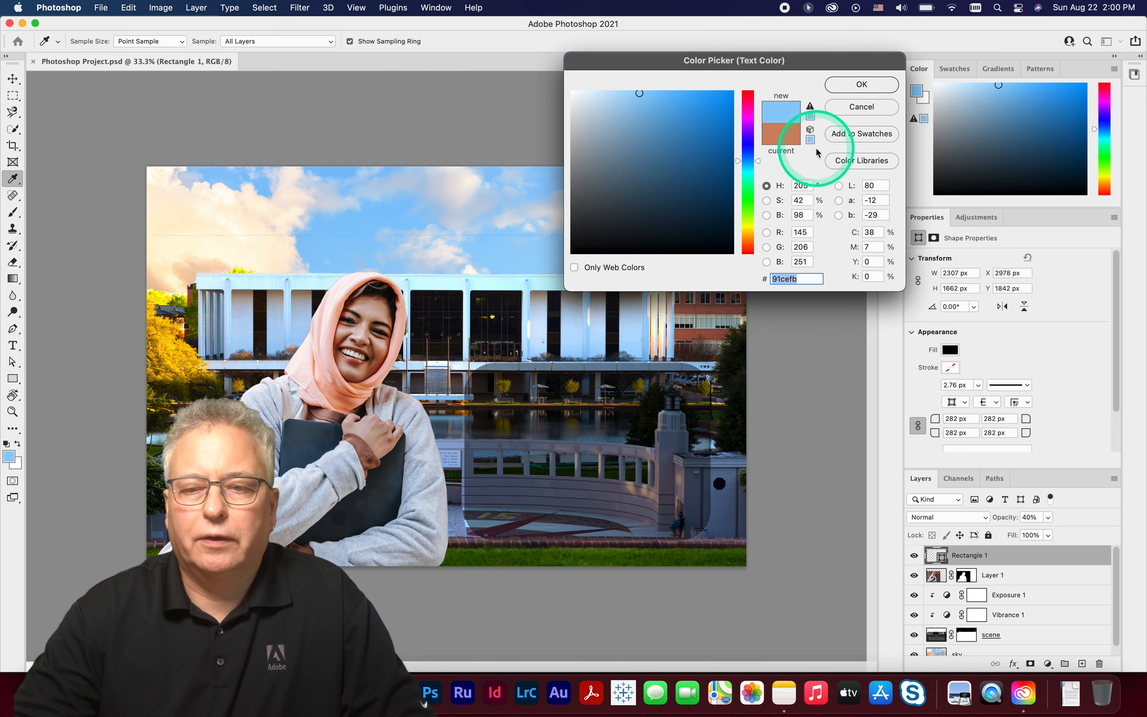
pyautogui.click(861, 85)
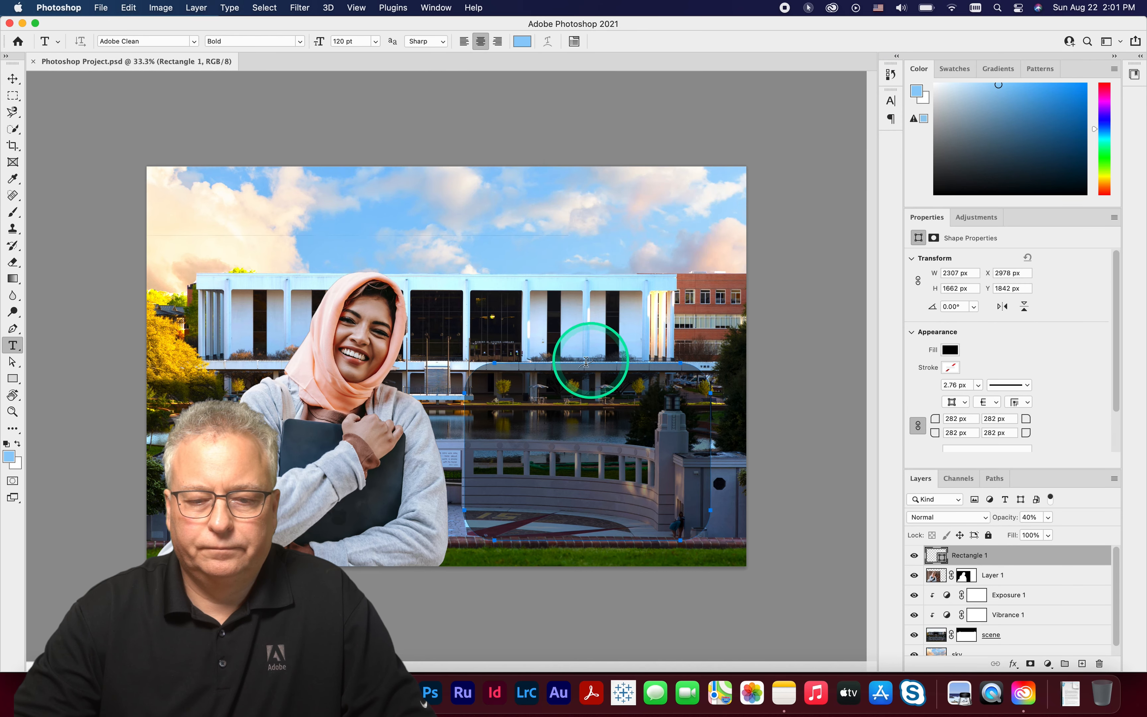
# Add centered paragraph text reading "Photoshop" and "Course" on two lines inside the rounded rectangle's area.
pyautogui.click(511, 421)
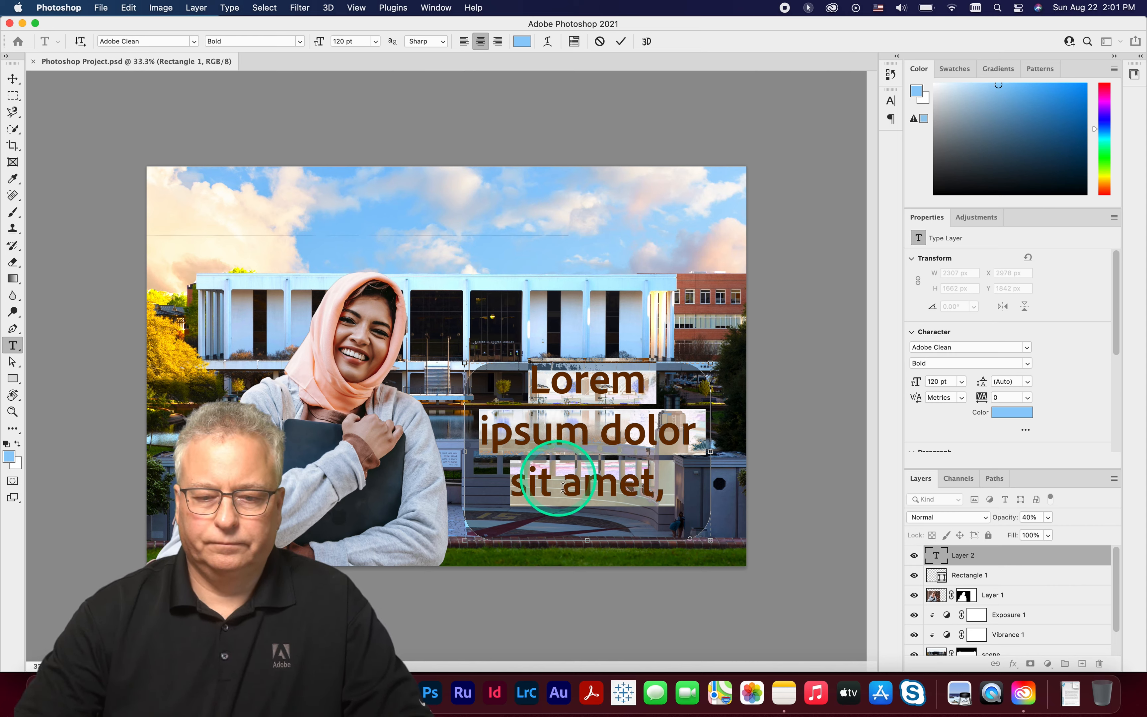
pyautogui.click(581, 442)
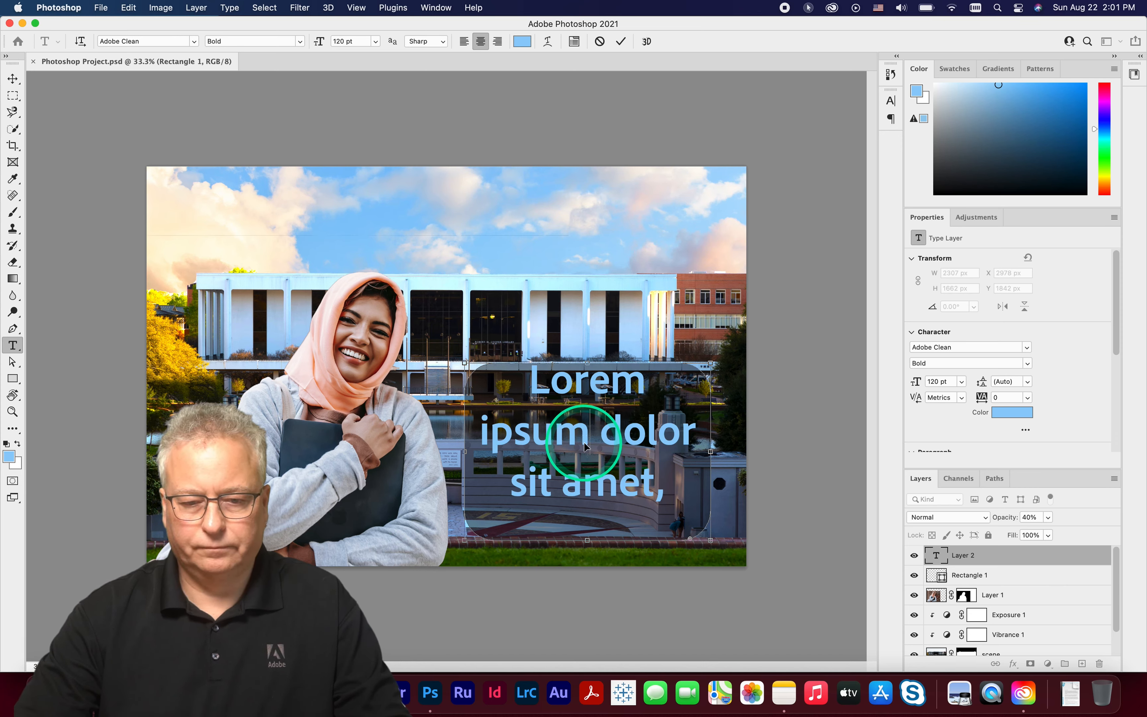
pyautogui.press('super+a')
pyautogui.write('P')
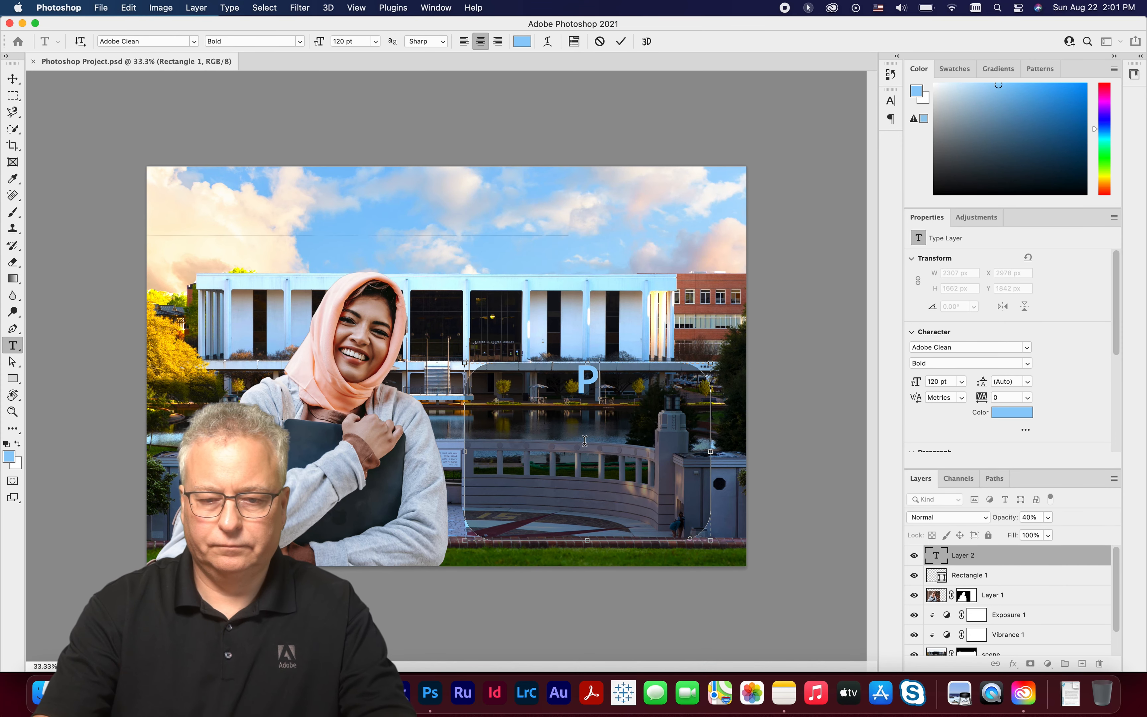
pyautogui.write('hotoshop')
pyautogui.press('Return')
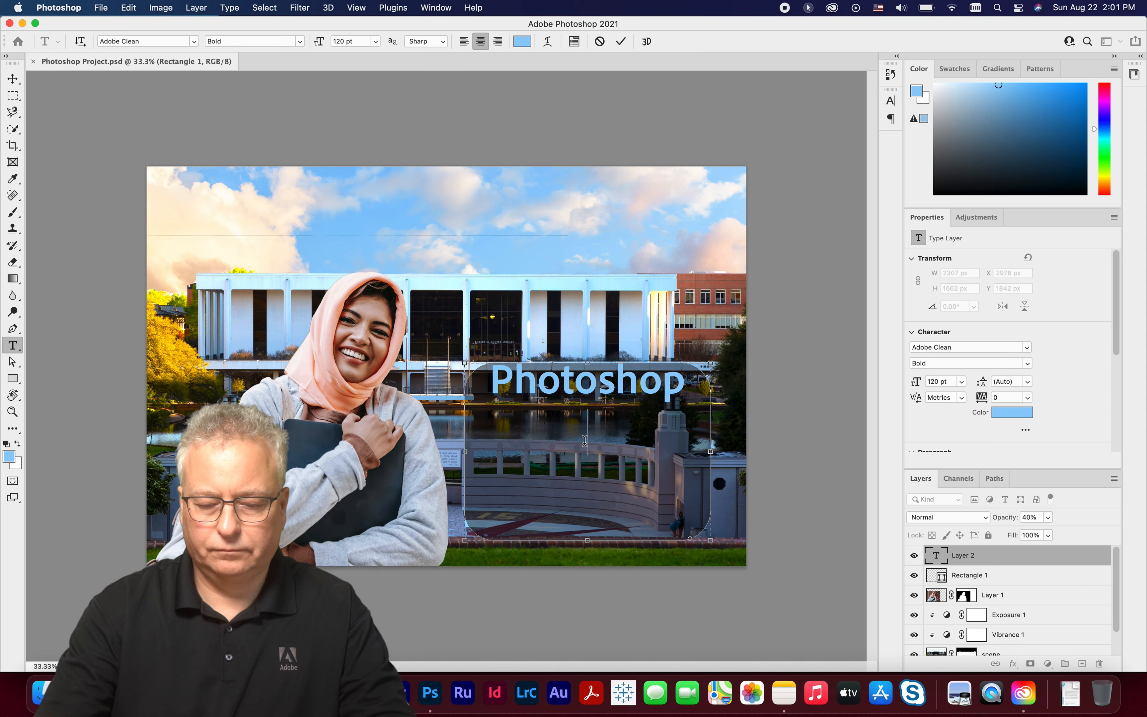
pyautogui.write('Course')
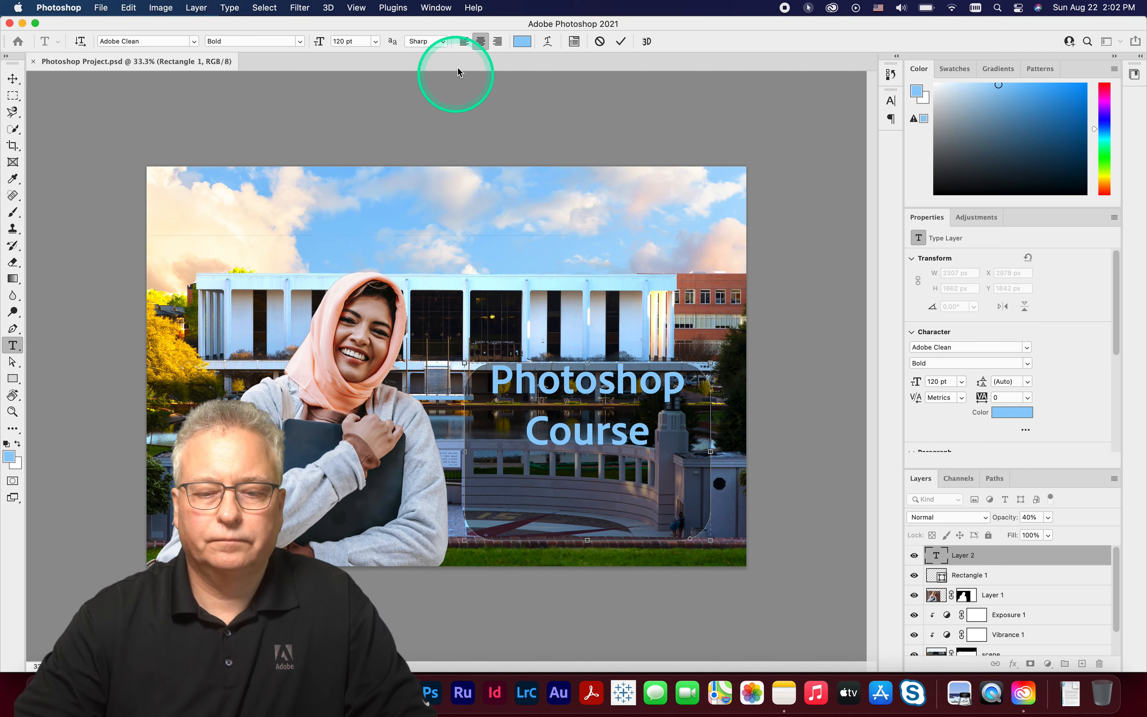
# Try left and right alignment on the title's "Course" line, ending on centered alignment.
pyautogui.click(464, 41)
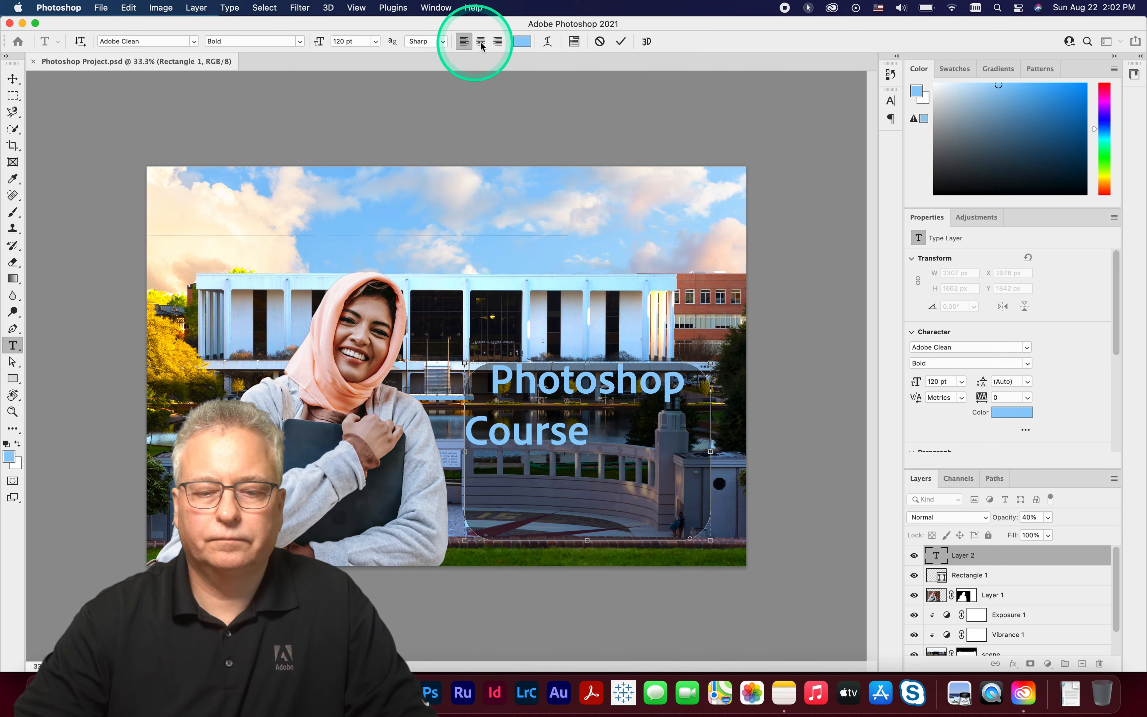
pyautogui.click(497, 42)
pyautogui.click(481, 43)
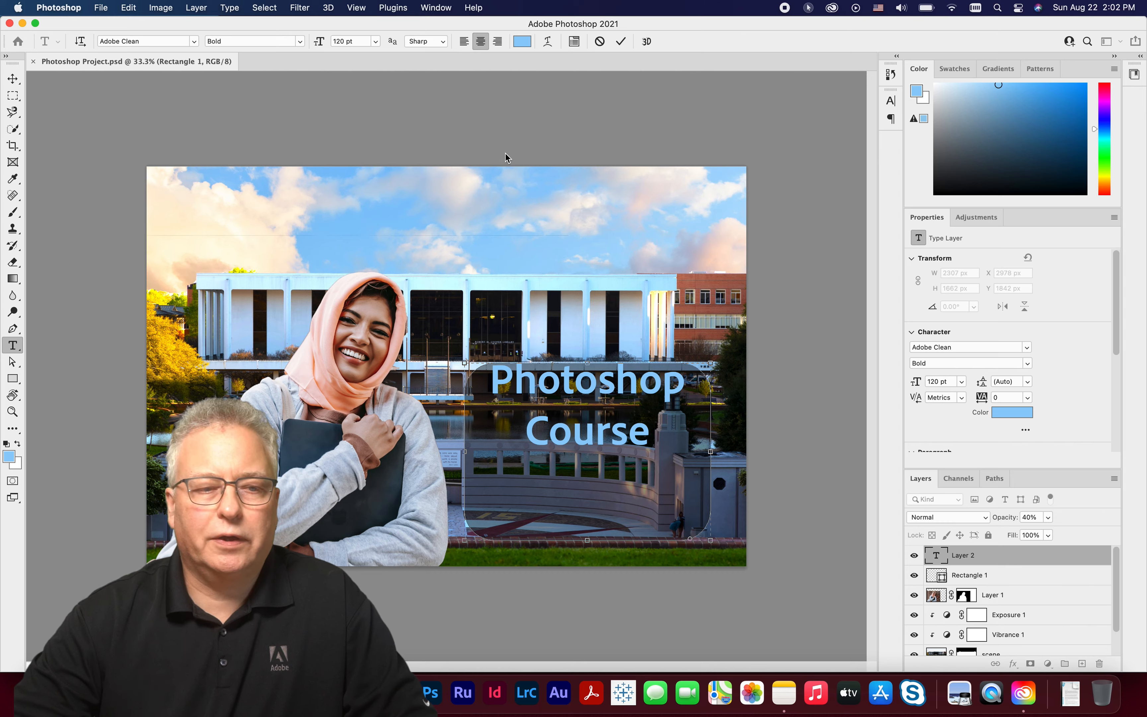
# Move the title text straight down into the middle of the dark panel, to about Y 2257 px.
pyautogui.click(14, 80)
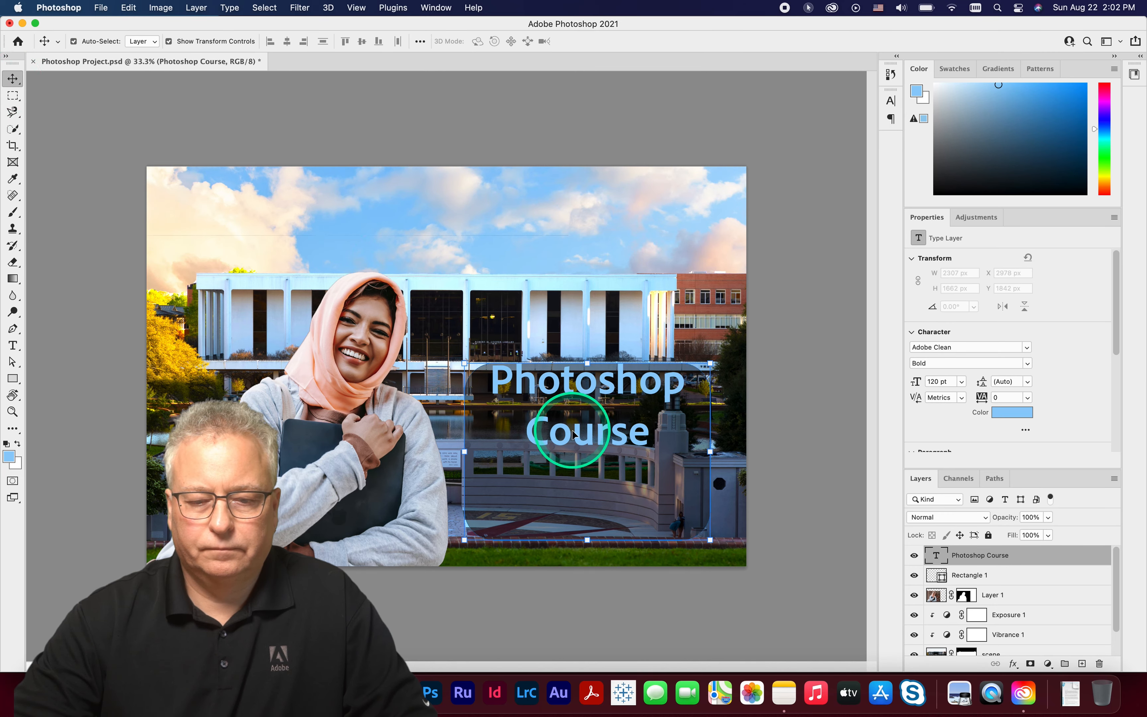
pyautogui.moveTo(573, 434); pyautogui.dragTo(565, 480)
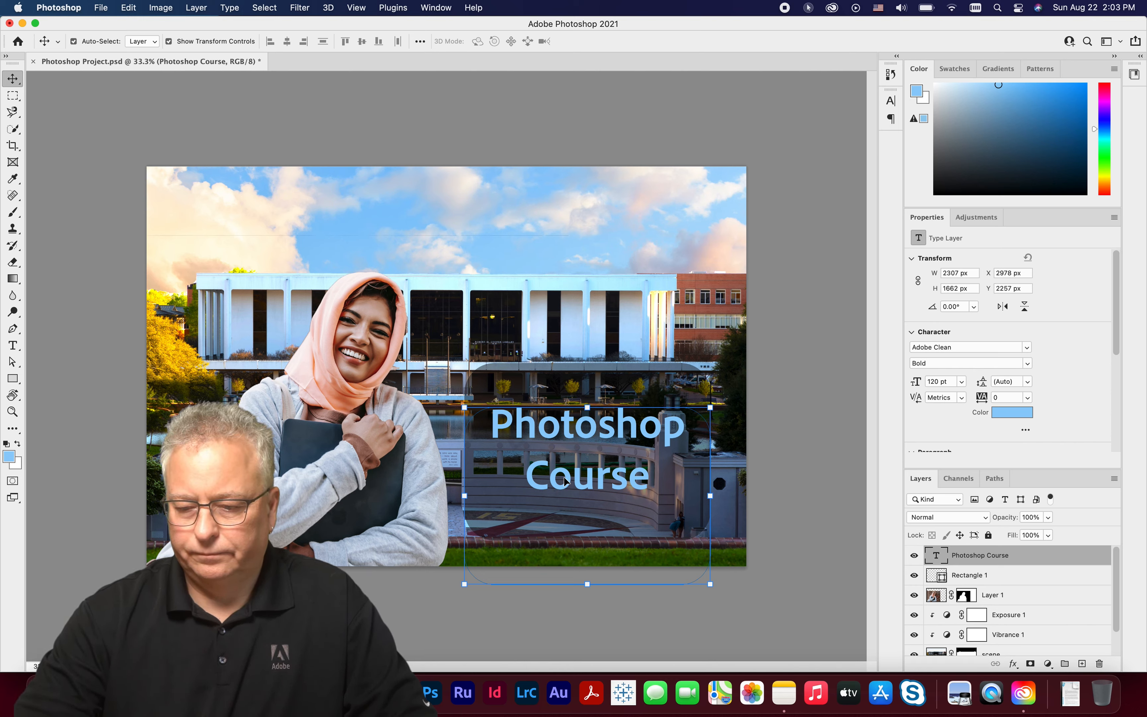
# Add a 10 px near-black (#050505) stroke effect to the Photoshop Course text layer and save the project.
pyautogui.click(1012, 665)
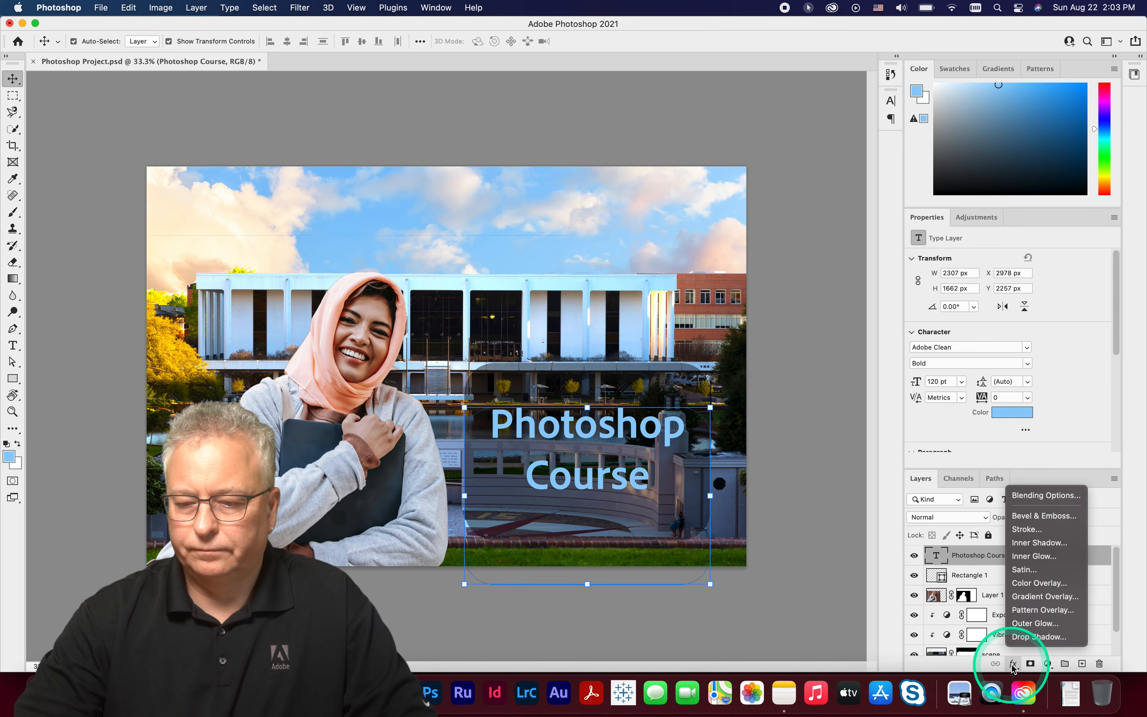
pyautogui.click(1026, 530)
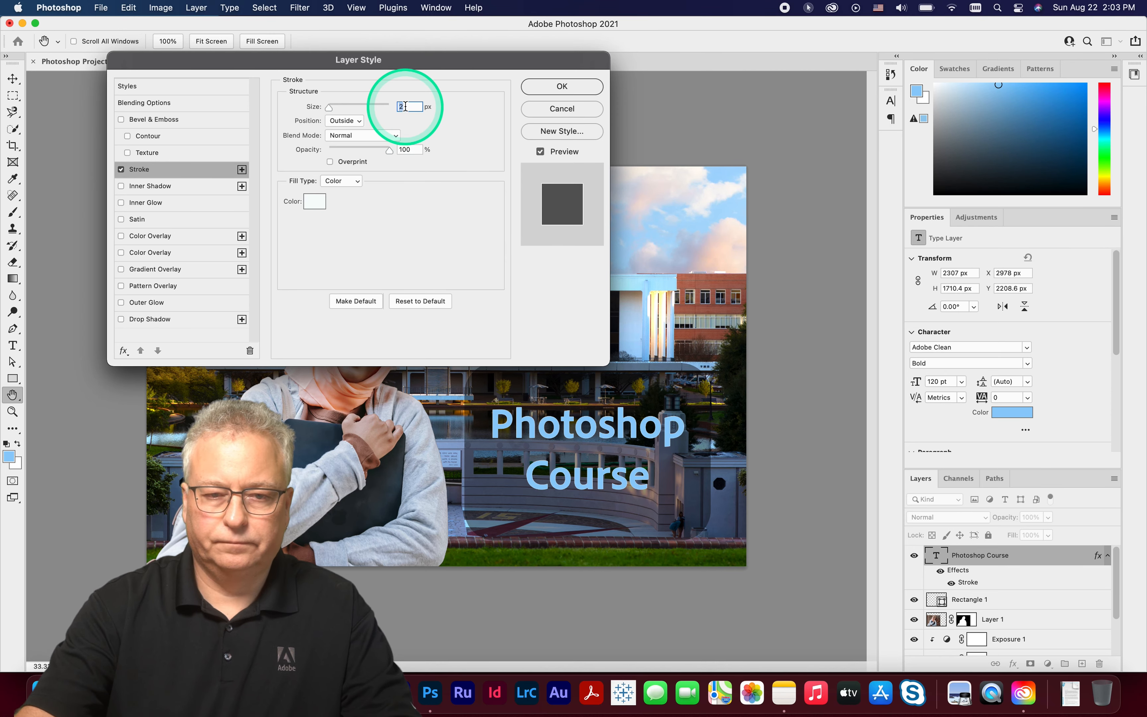
pyautogui.write('10')
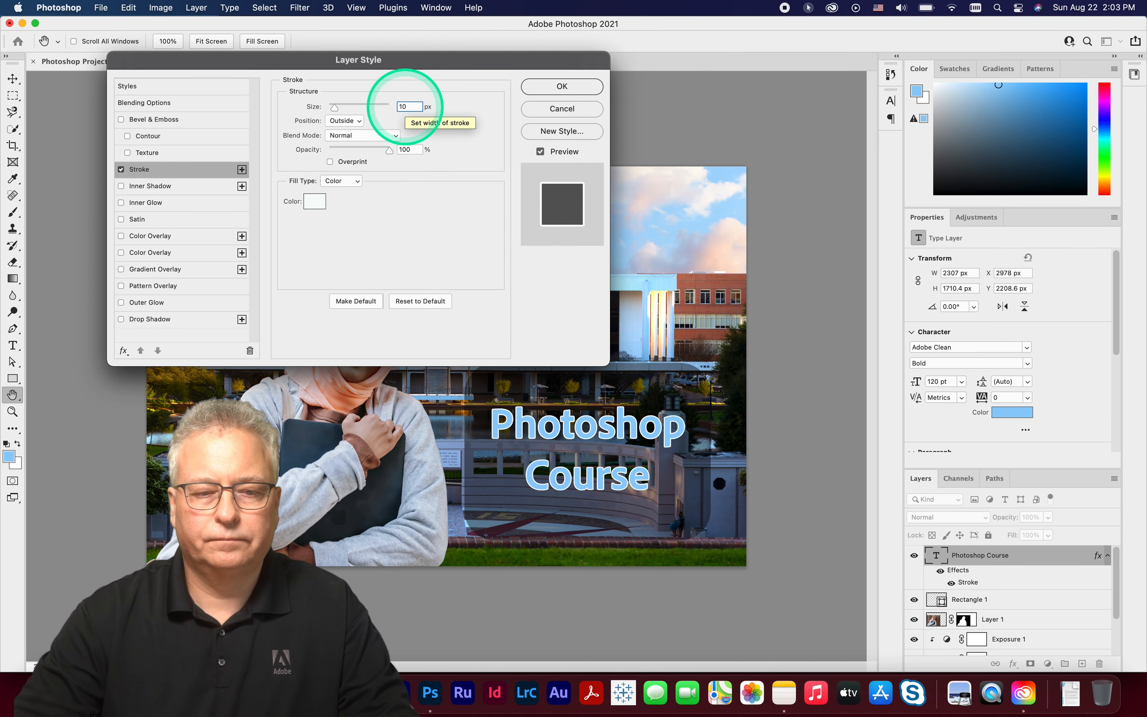
pyautogui.click(312, 205)
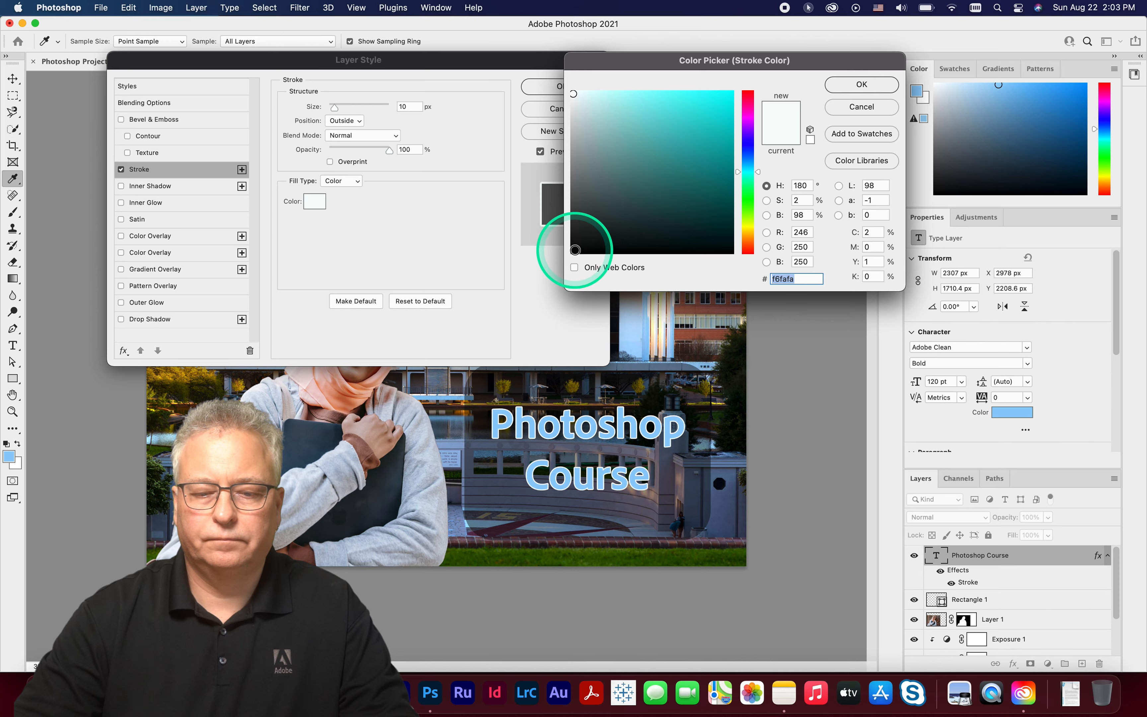
pyautogui.click(576, 250)
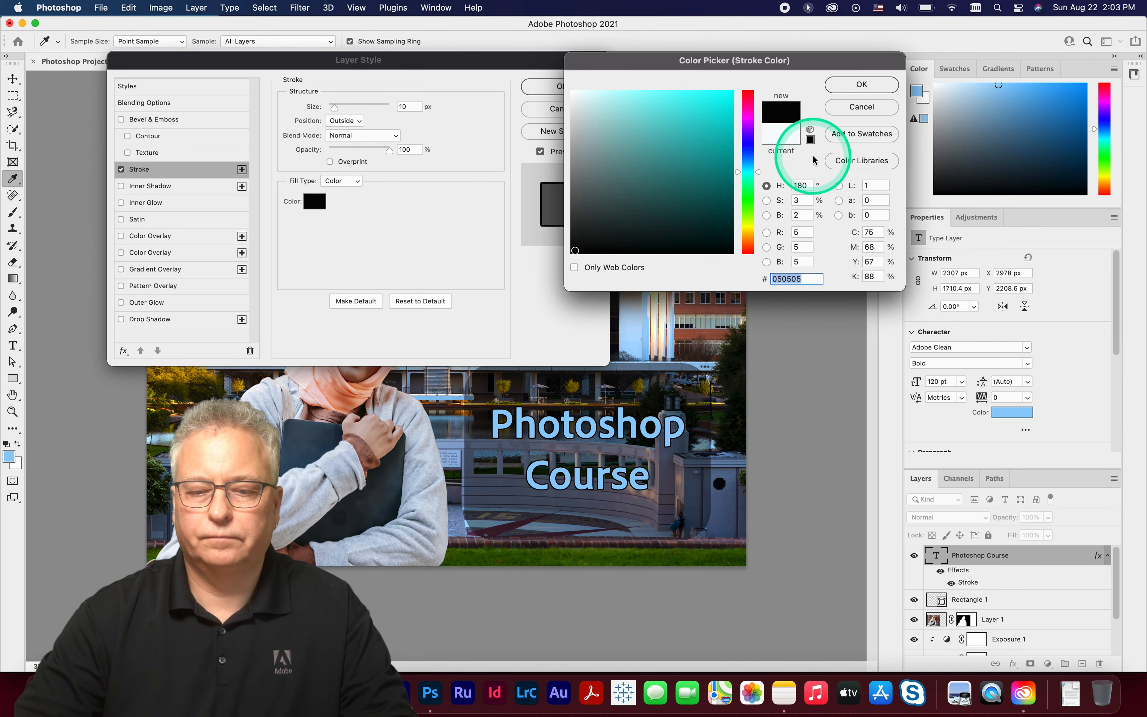
pyautogui.click(853, 85)
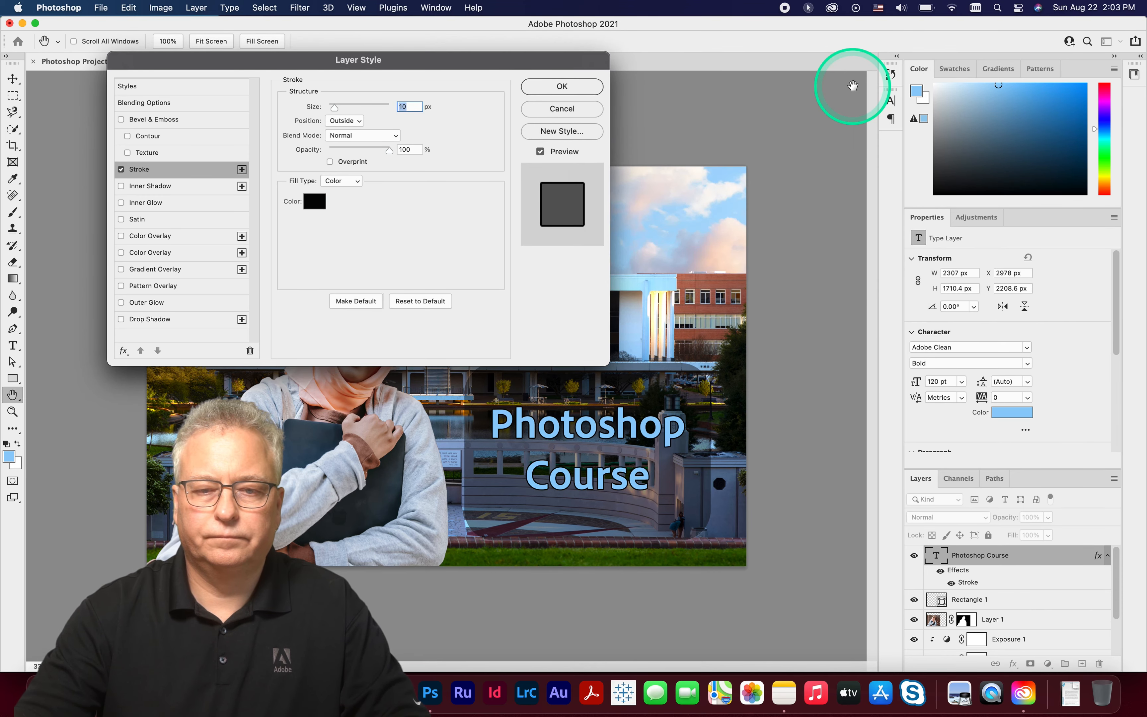
pyautogui.click(554, 87)
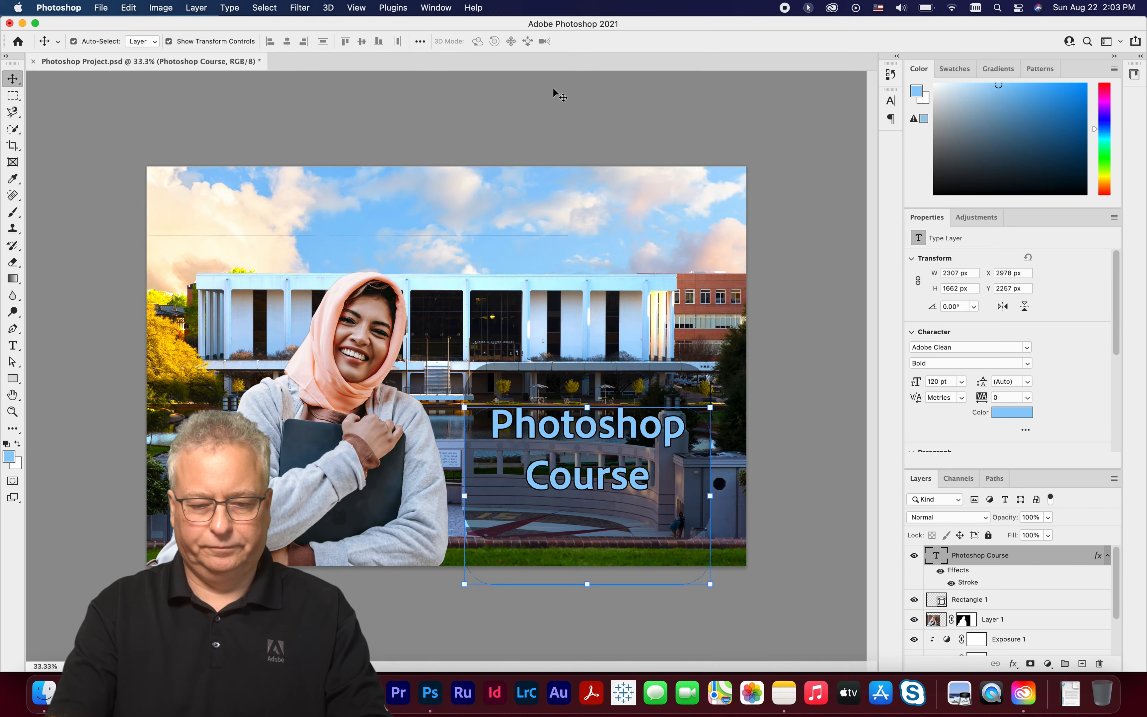
pyautogui.click(544, 98)
pyautogui.press('super+s')
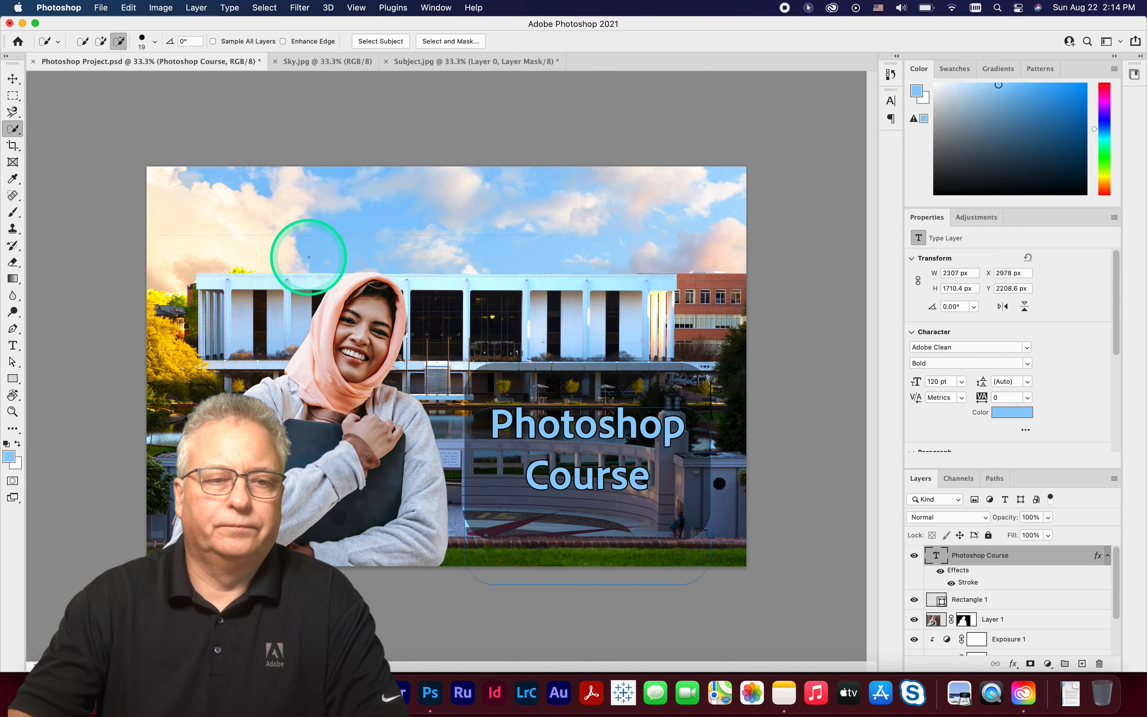
# Export the composite as a 100% quality, 5976 x 3983 px JPG named "Photoshop Project LARGE.jpg" in the Photoshop Workshop folder.
pyautogui.click(100, 7)
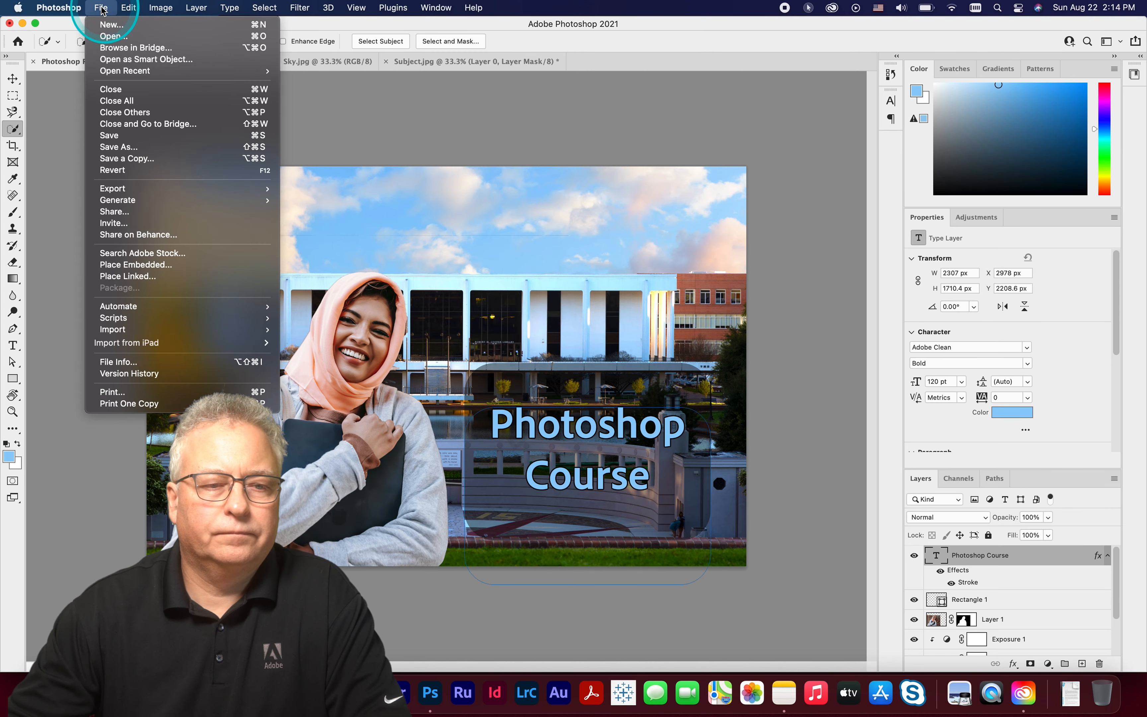
pyautogui.moveTo(154, 190)
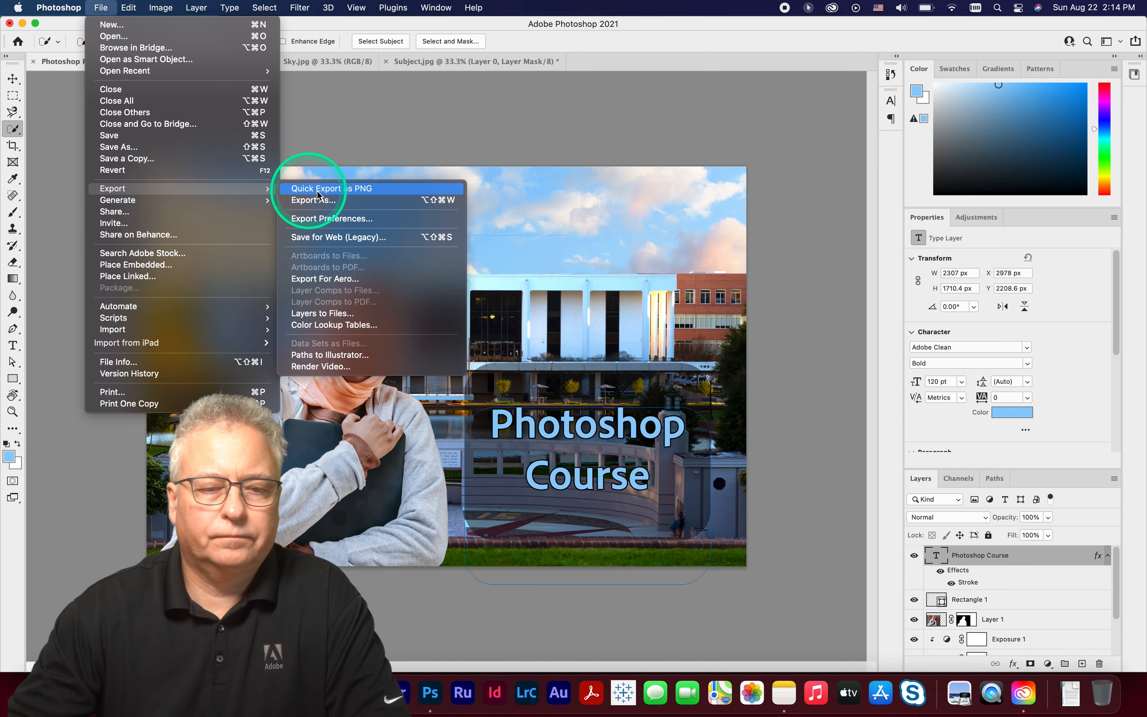
pyautogui.click(313, 199)
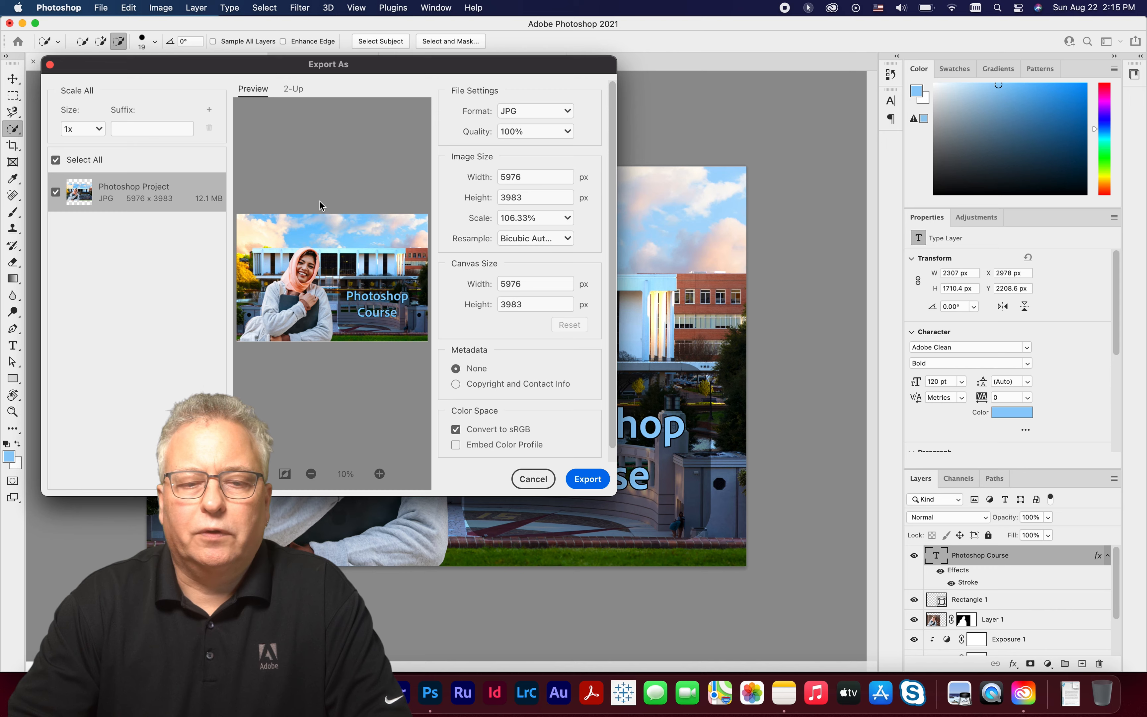
pyautogui.click(509, 112)
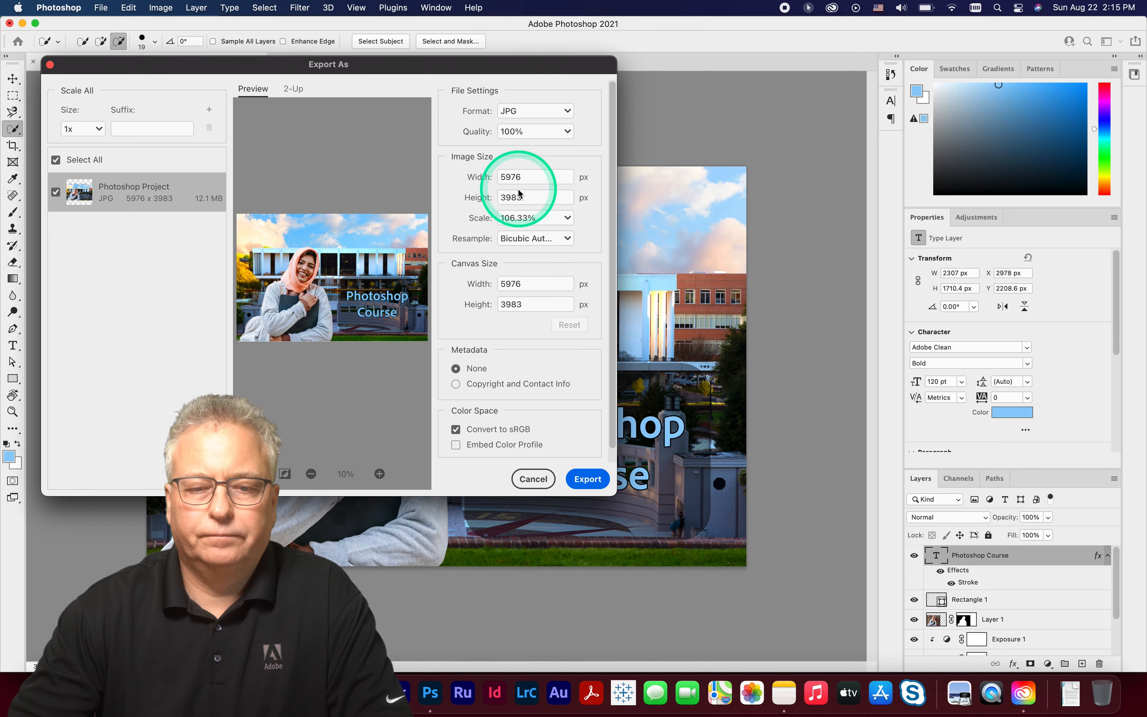
pyautogui.click(587, 479)
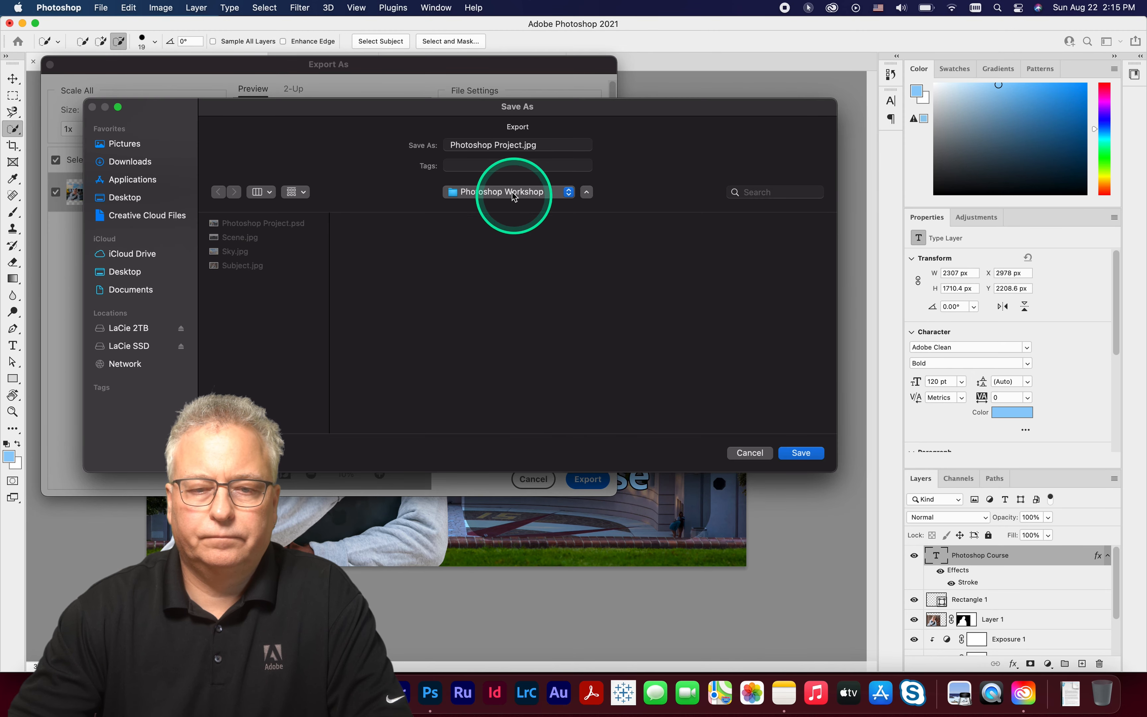
pyautogui.click(522, 145)
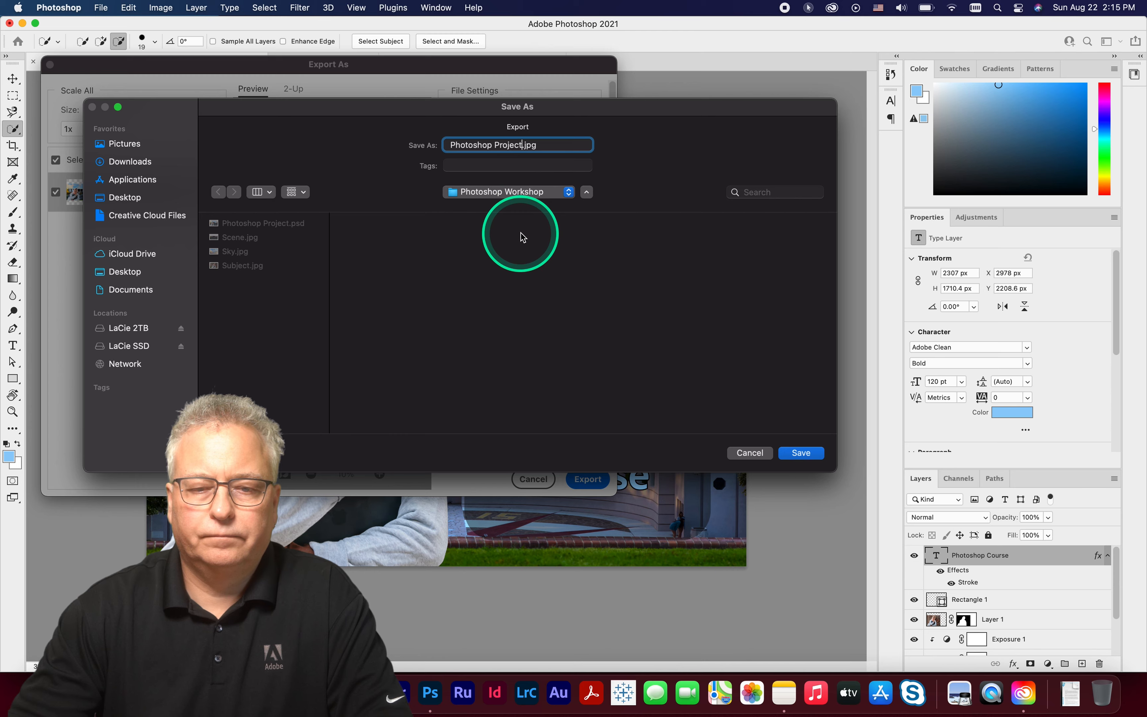
pyautogui.write('LARGE')
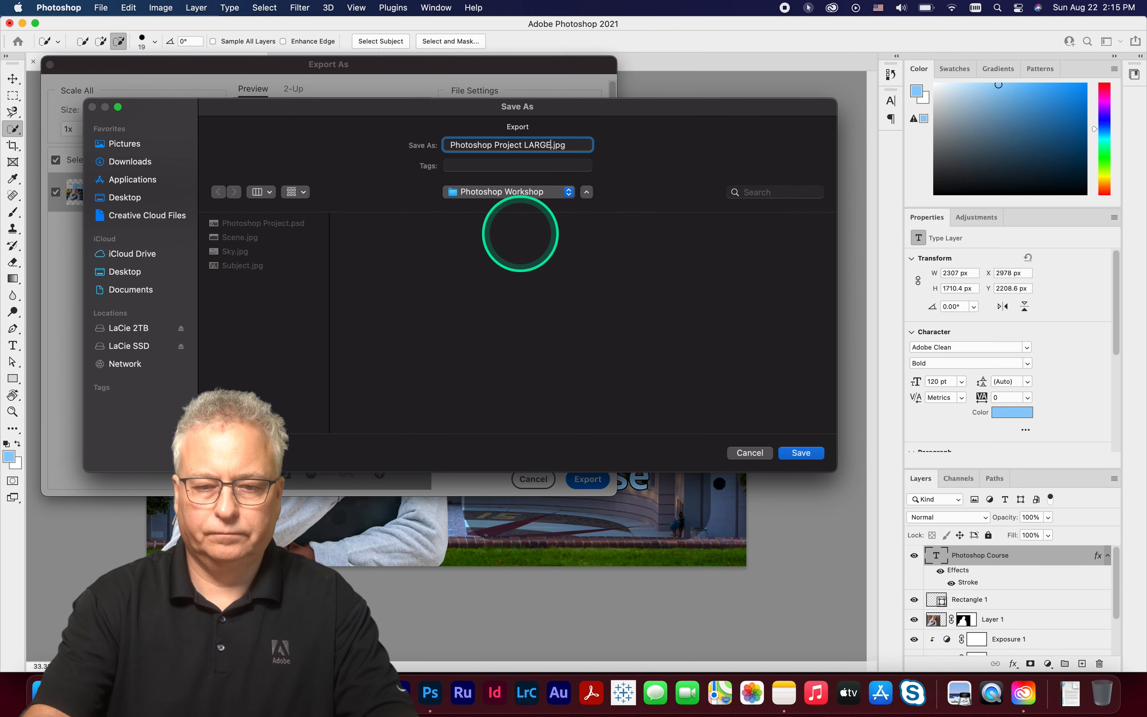
pyautogui.click(796, 450)
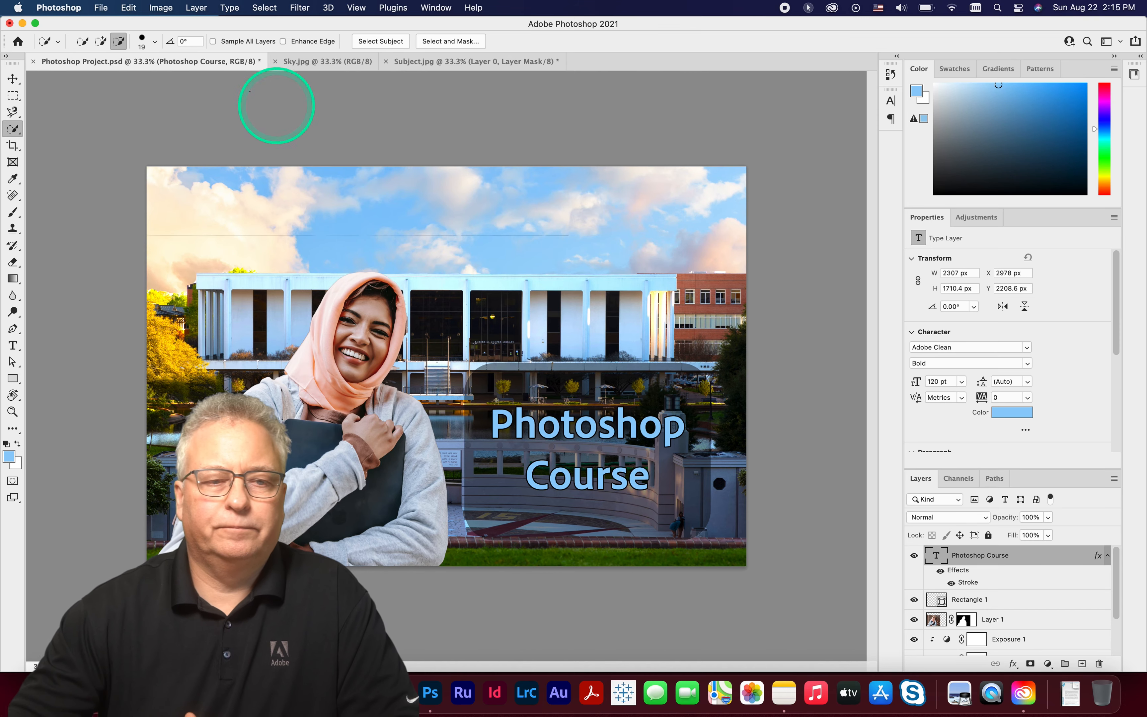
# Start a second export of the composite as a JPG with the quality set to 80%.
pyautogui.click(100, 9)
pyautogui.moveTo(129, 7)
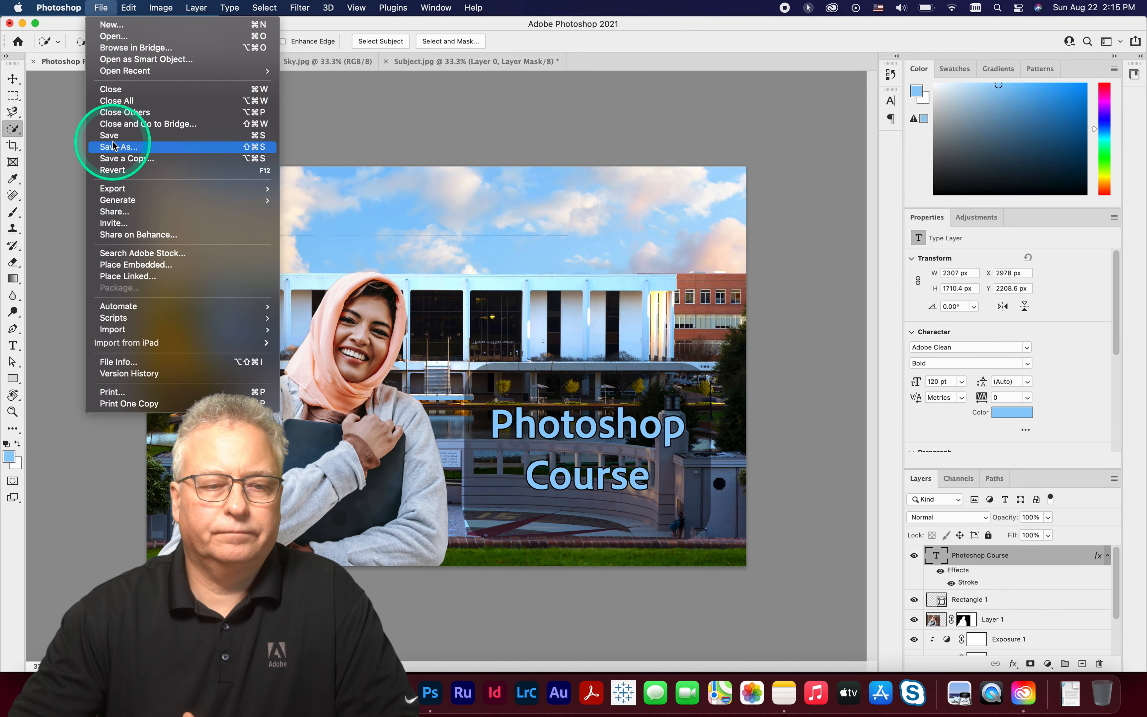
pyautogui.moveTo(121, 192)
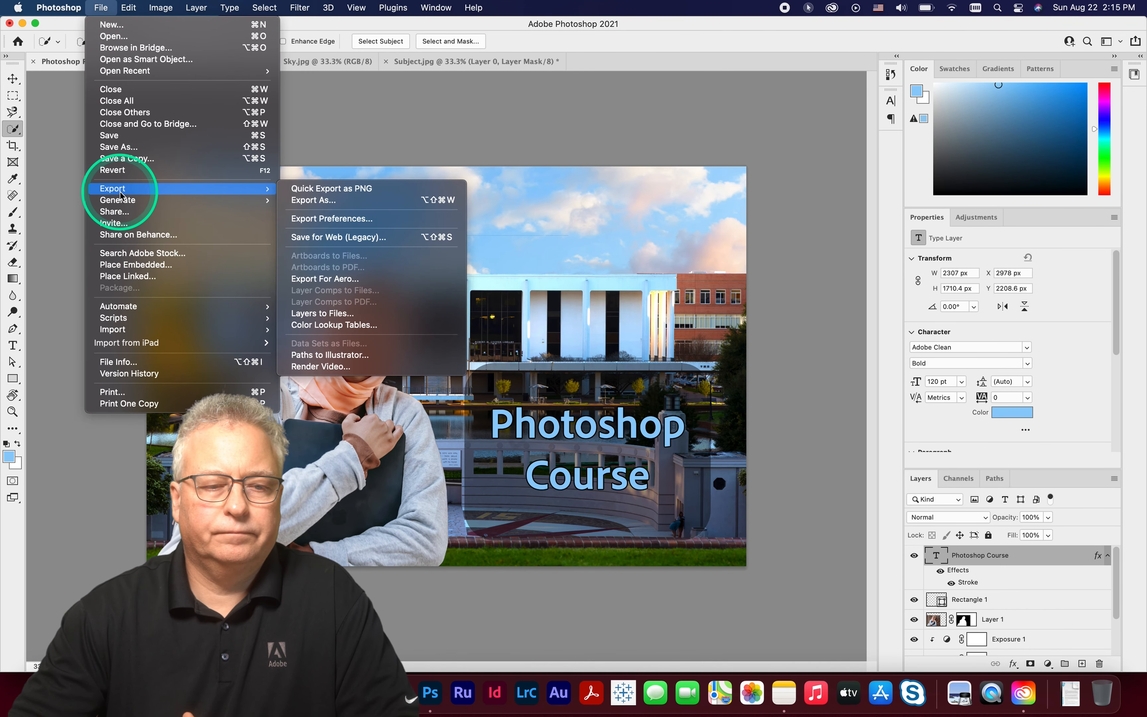
pyautogui.click(338, 201)
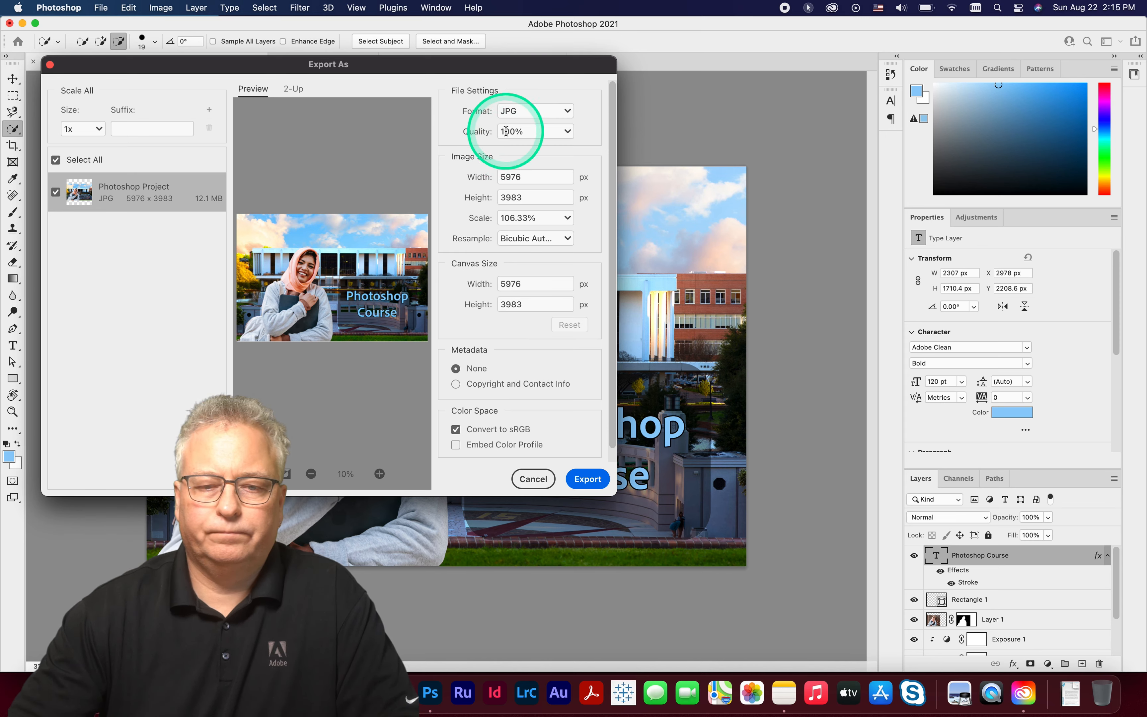
pyautogui.moveTo(524, 136); pyautogui.dragTo(507, 133)
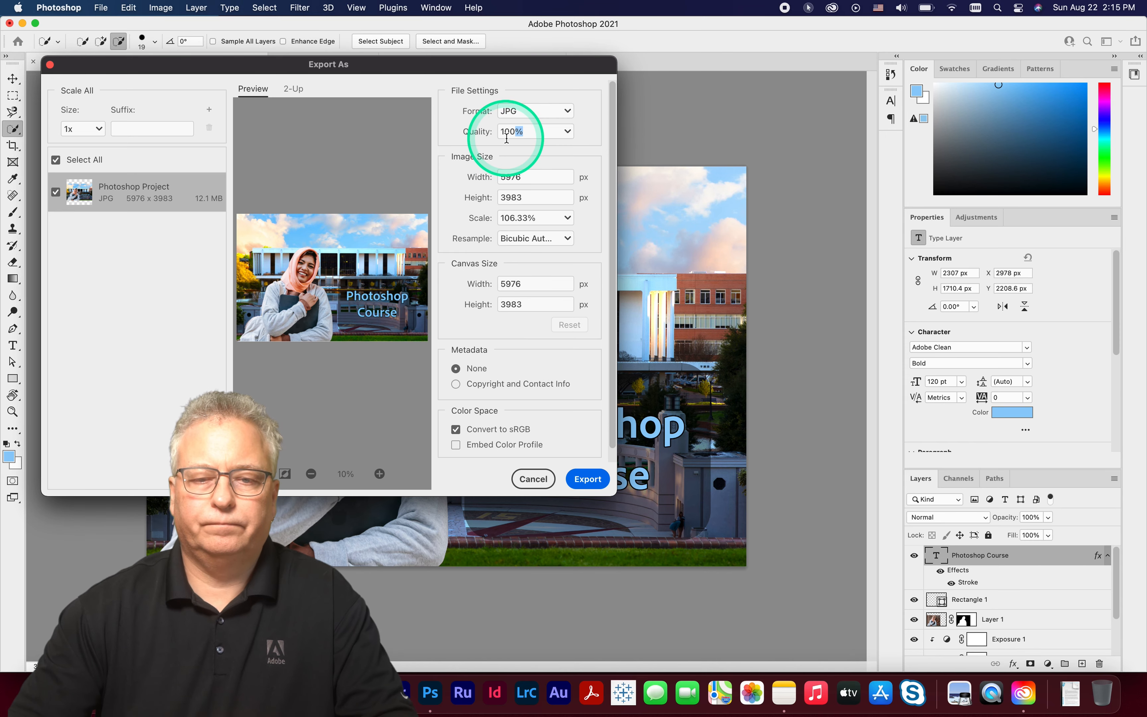
pyautogui.doubleClick(507, 132)
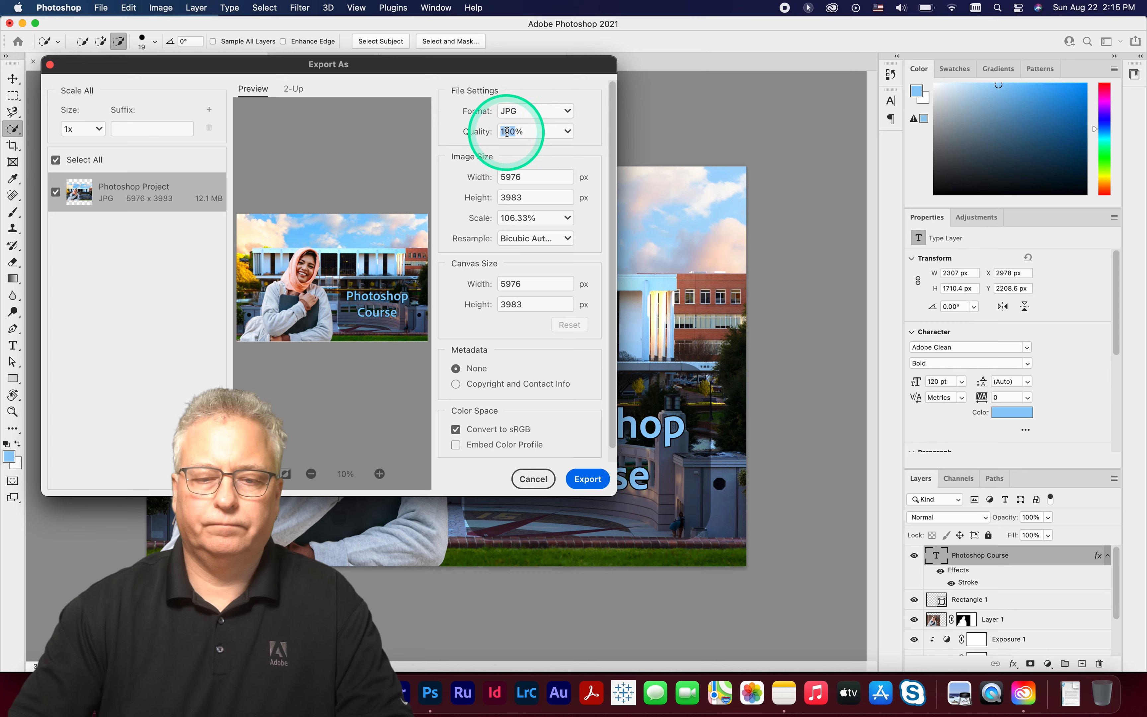
pyautogui.write('80')
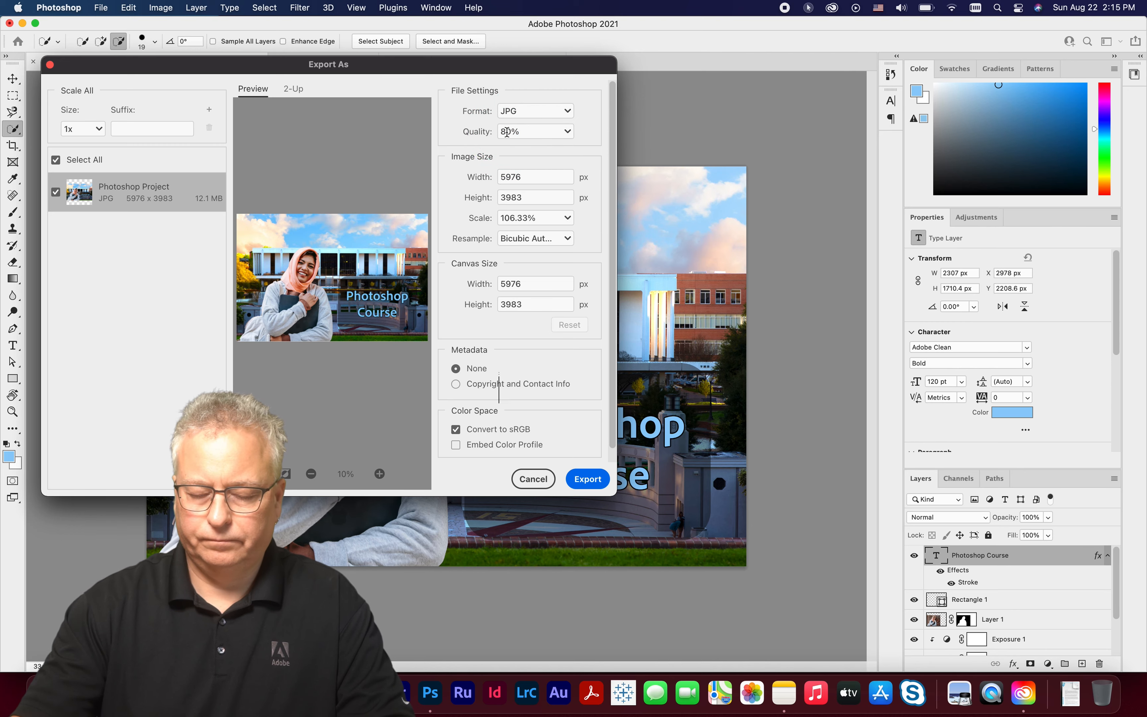
# Set the export's image width to 1024 px, keeping the image proportions.
pyautogui.doubleClick(512, 180)
pyautogui.write('1024')
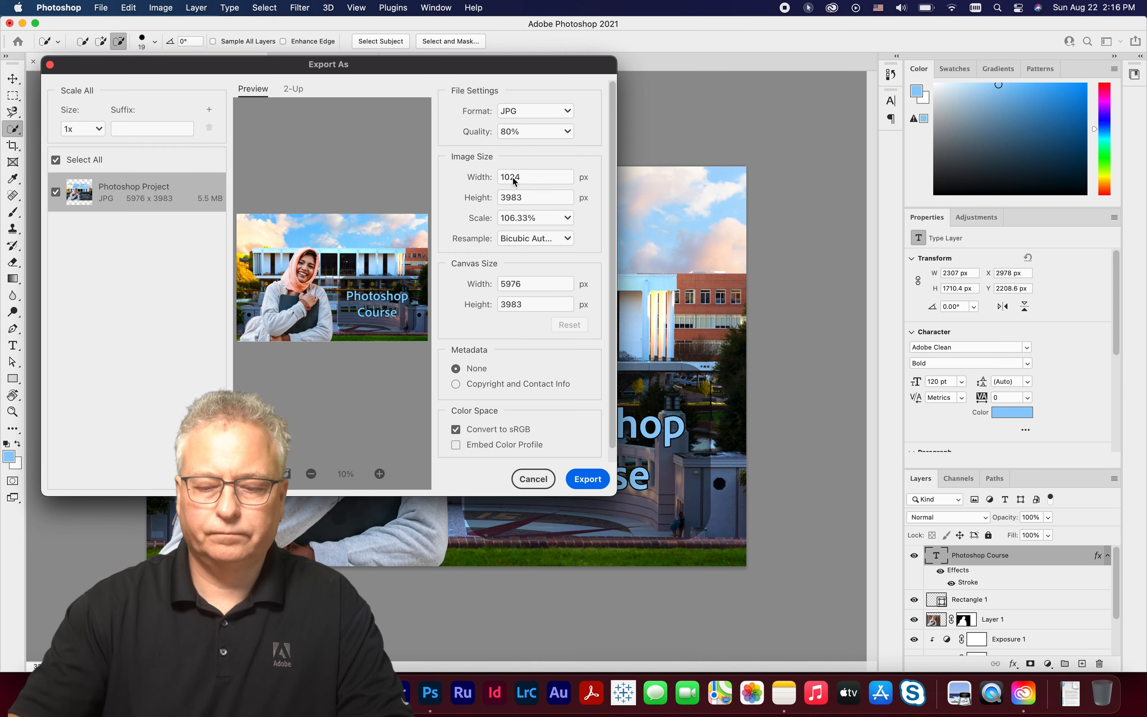
pyautogui.click(535, 195)
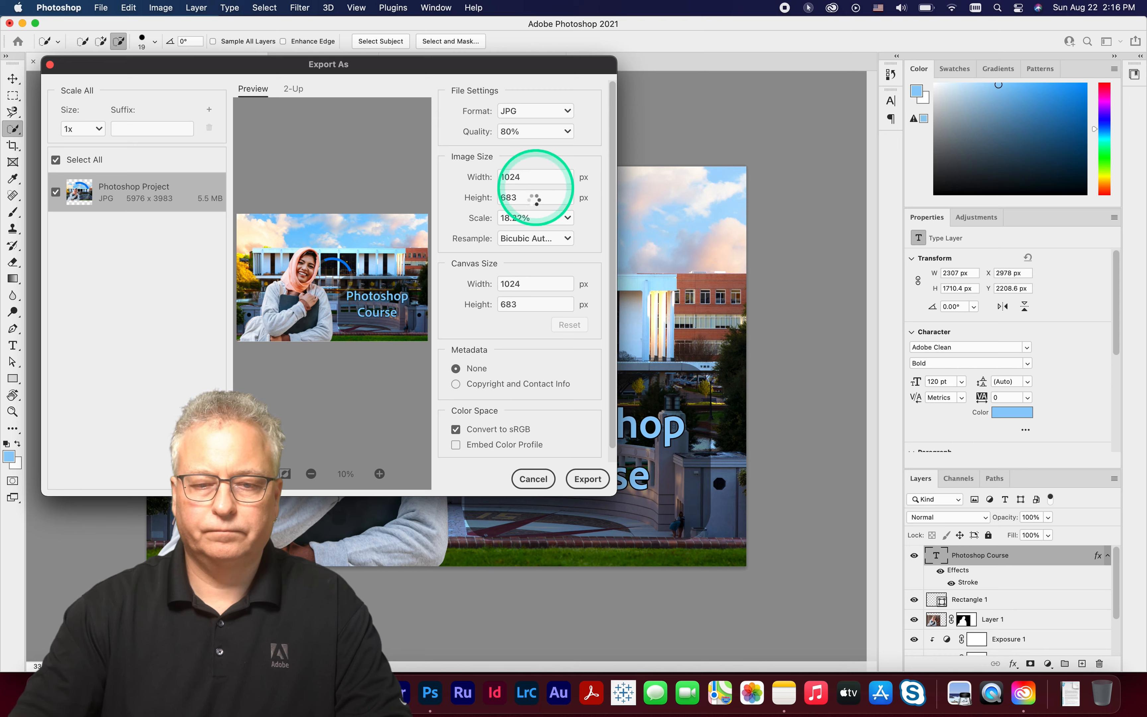
pyautogui.click(549, 308)
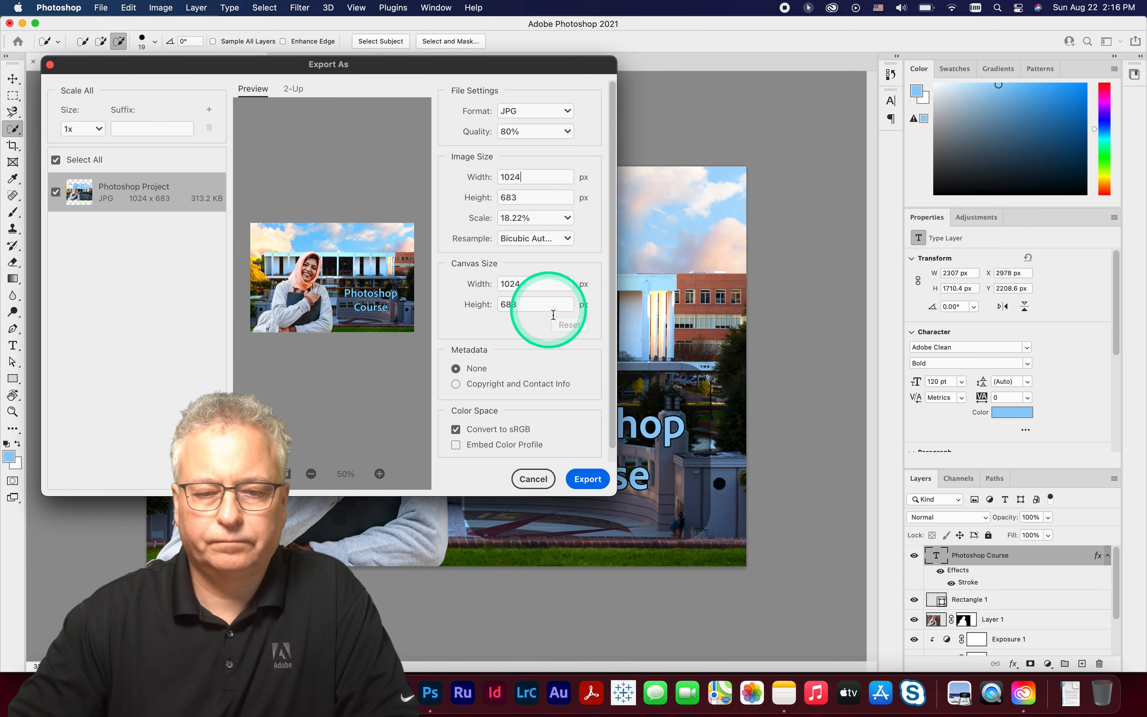
# Export the JPG as "Photoshop Project SMALL.jpg" in the Photoshop Workshop folder and check the exported files in Finder.
pyautogui.click(587, 479)
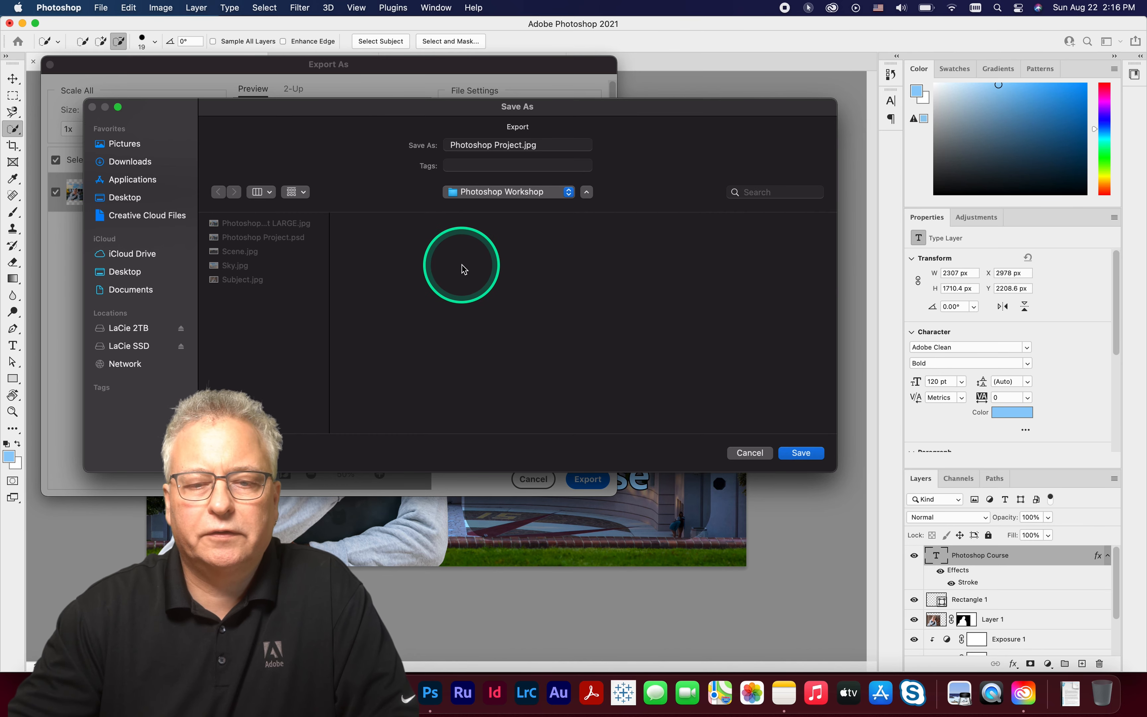
pyautogui.click(522, 145)
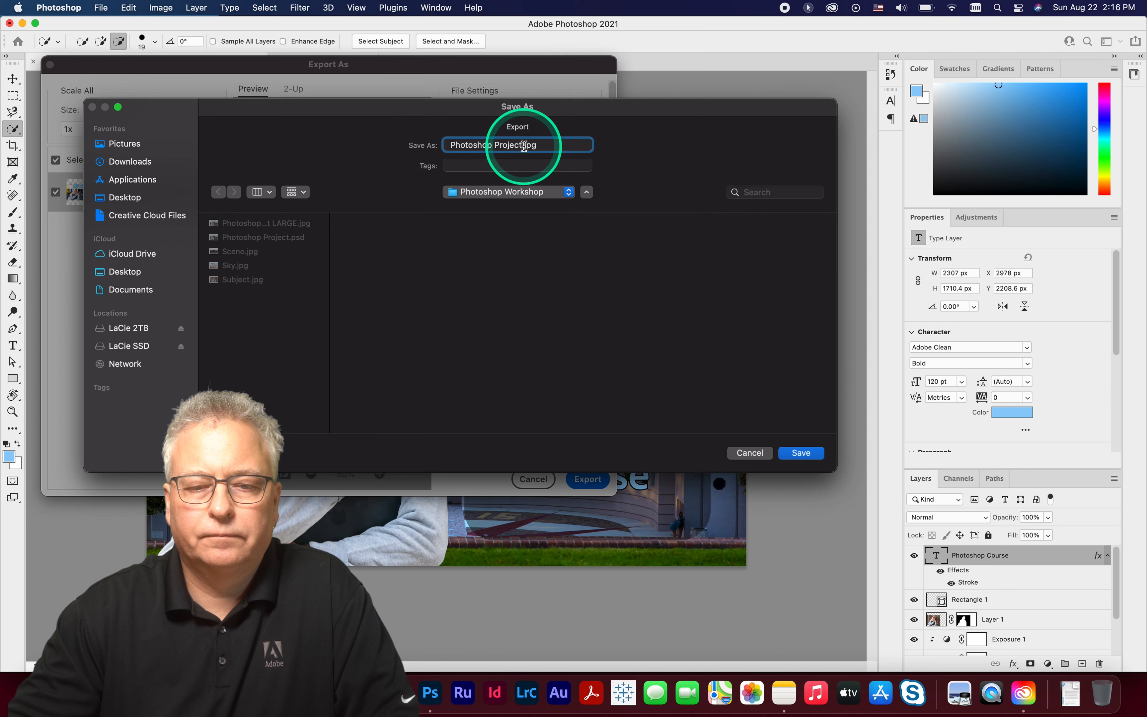
pyautogui.write('SMALL')
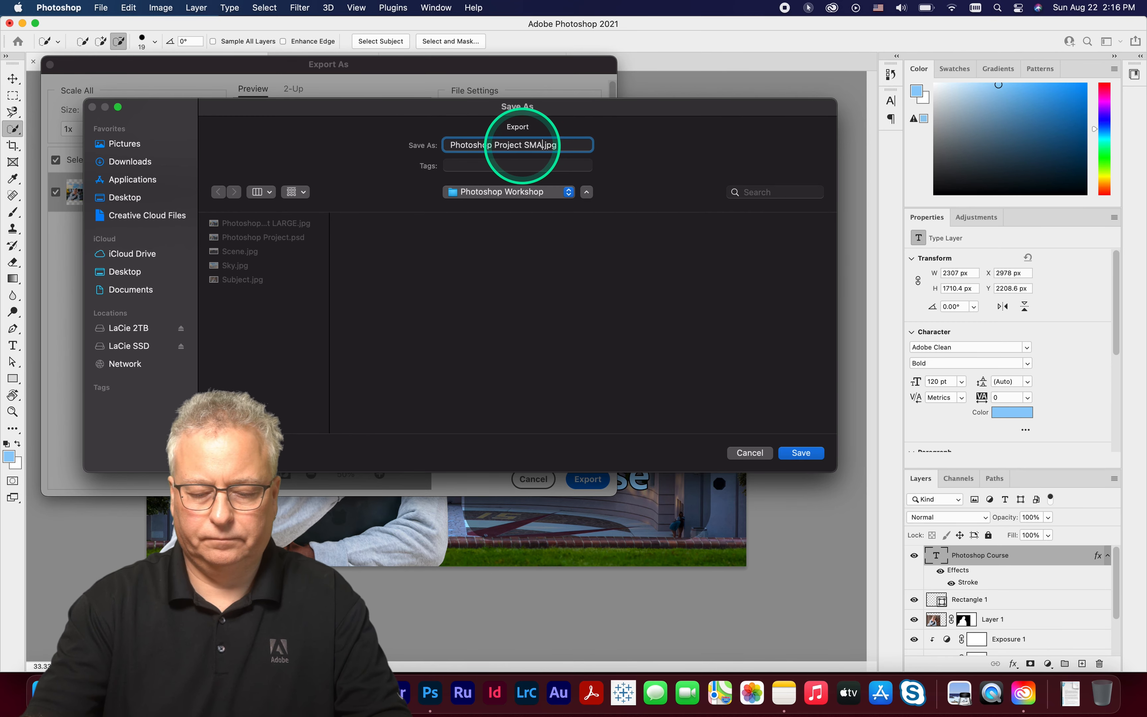
pyautogui.click(796, 455)
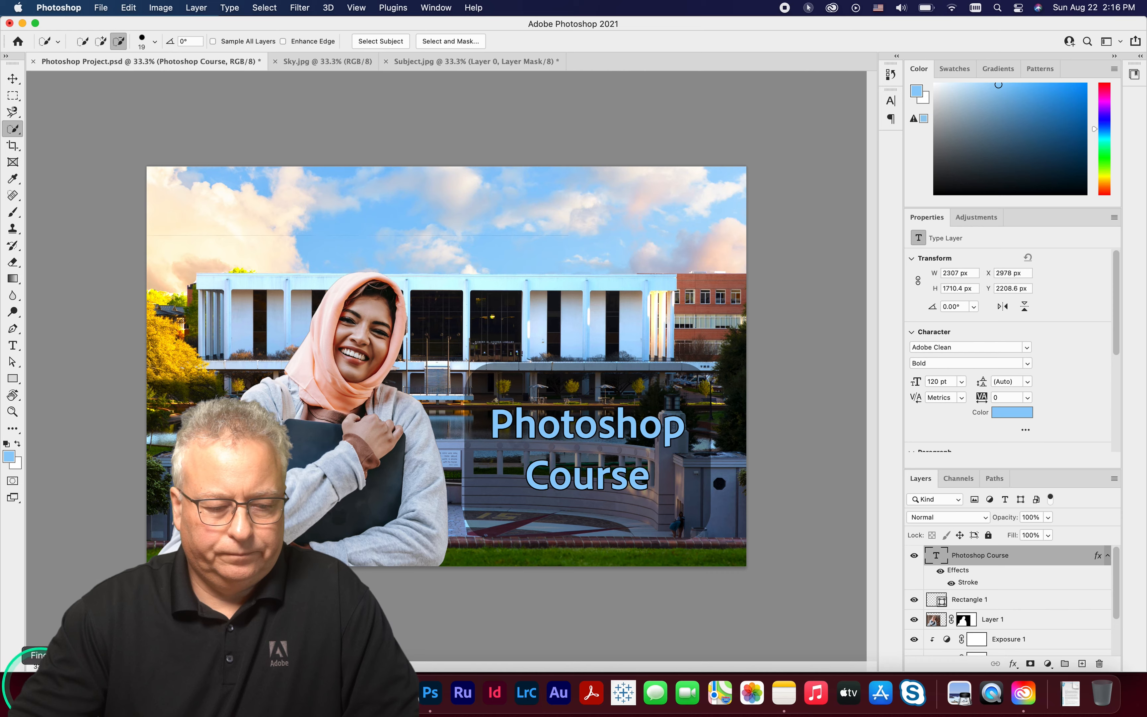
pyautogui.click(39, 687)
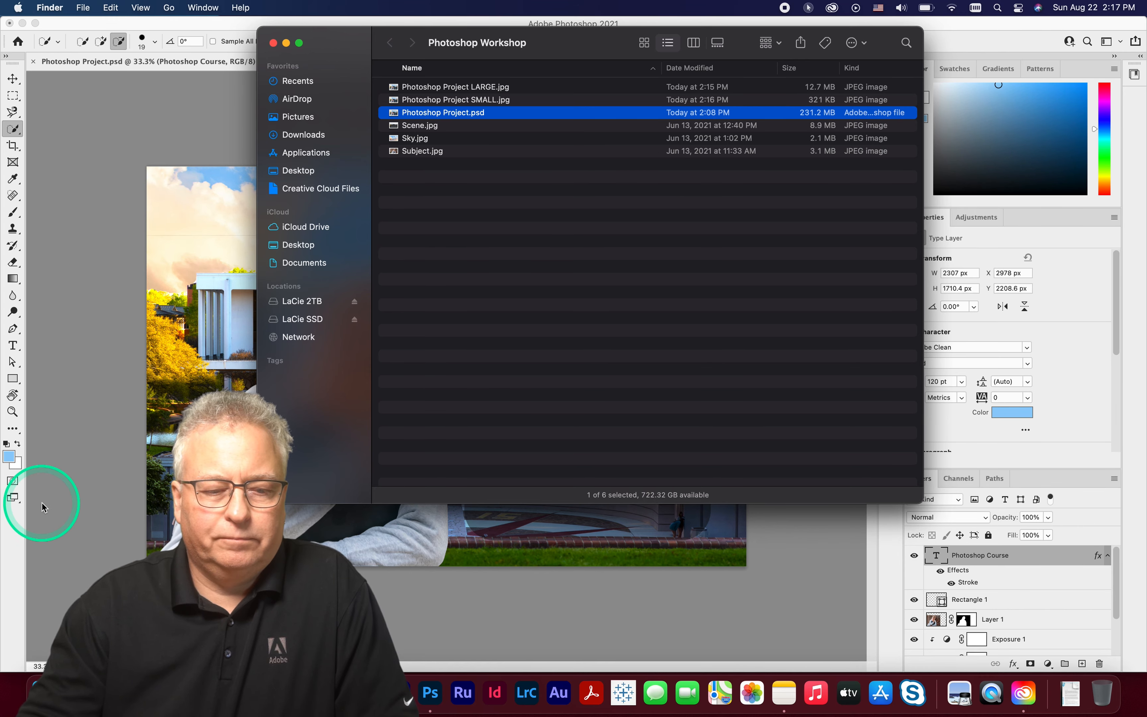
pyautogui.click(95, 494)
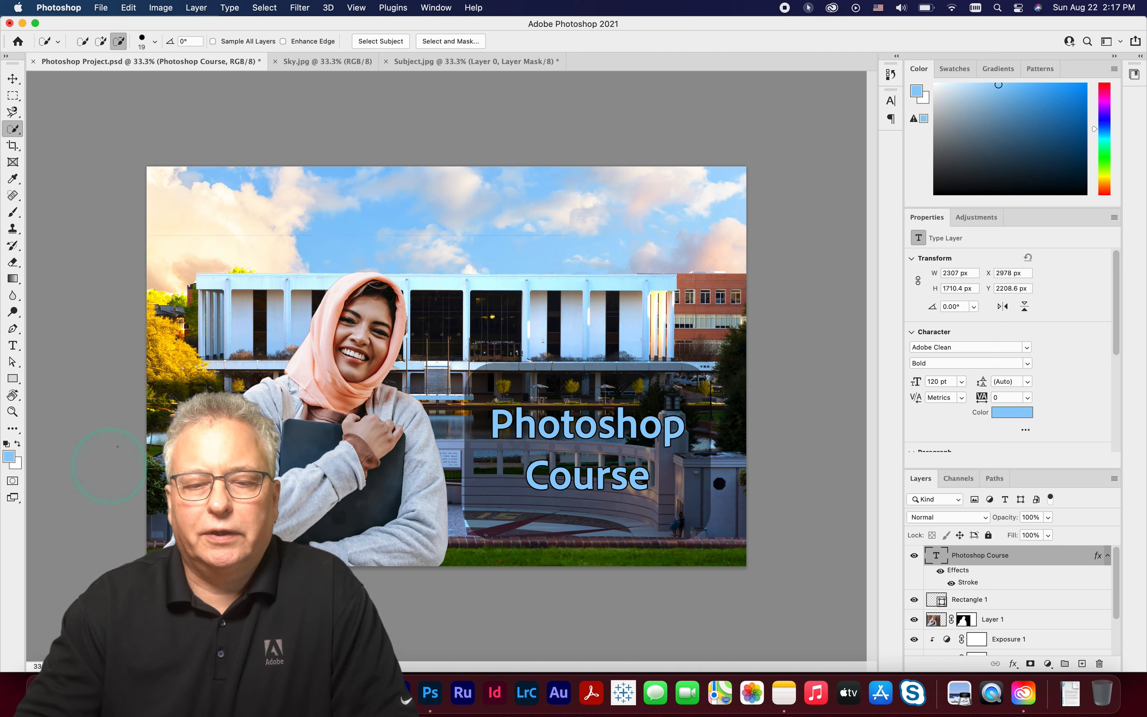
# Quick-export the cut-out woman in Subject.jpg as "Subject TRANSPARENT.png" to the Photoshop Workshop folder, then return to the Photoshop Project document.
pyautogui.click(467, 66)
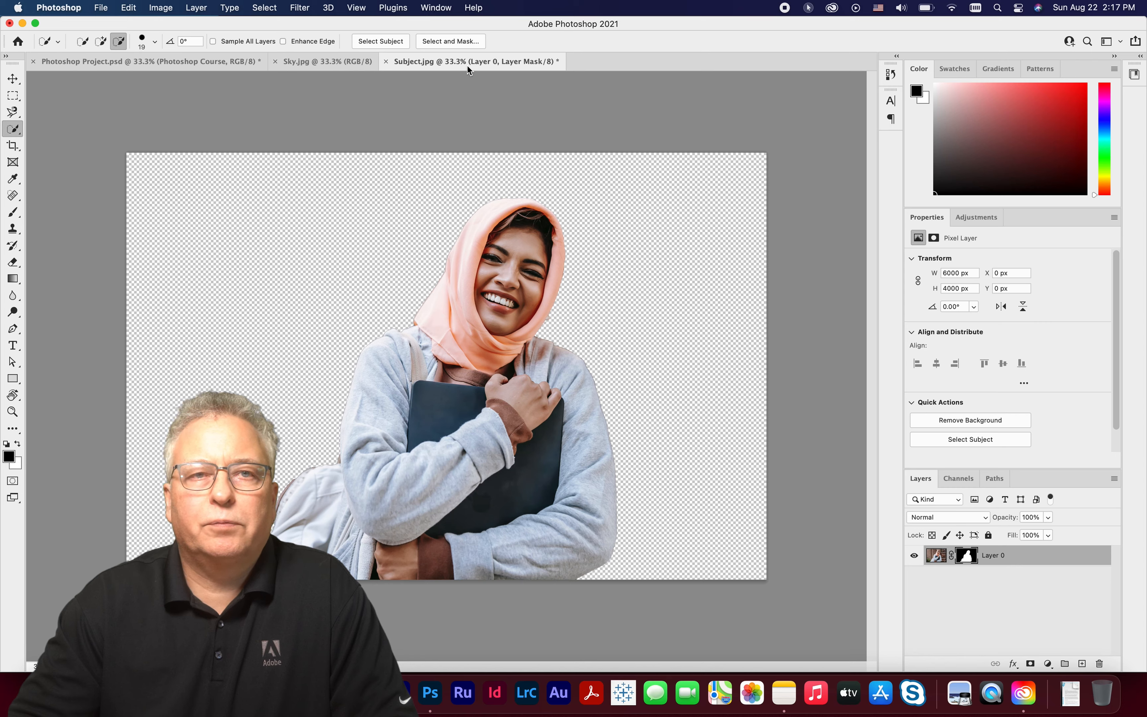
pyautogui.click(103, 10)
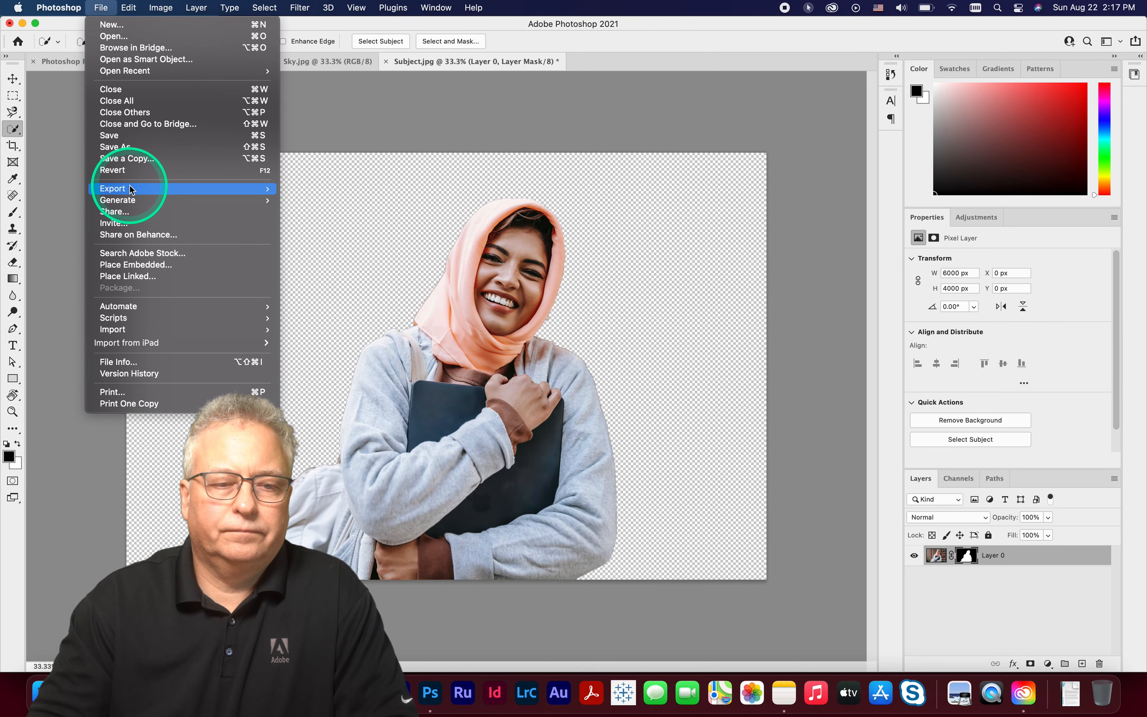
pyautogui.moveTo(140, 188)
pyautogui.click(340, 189)
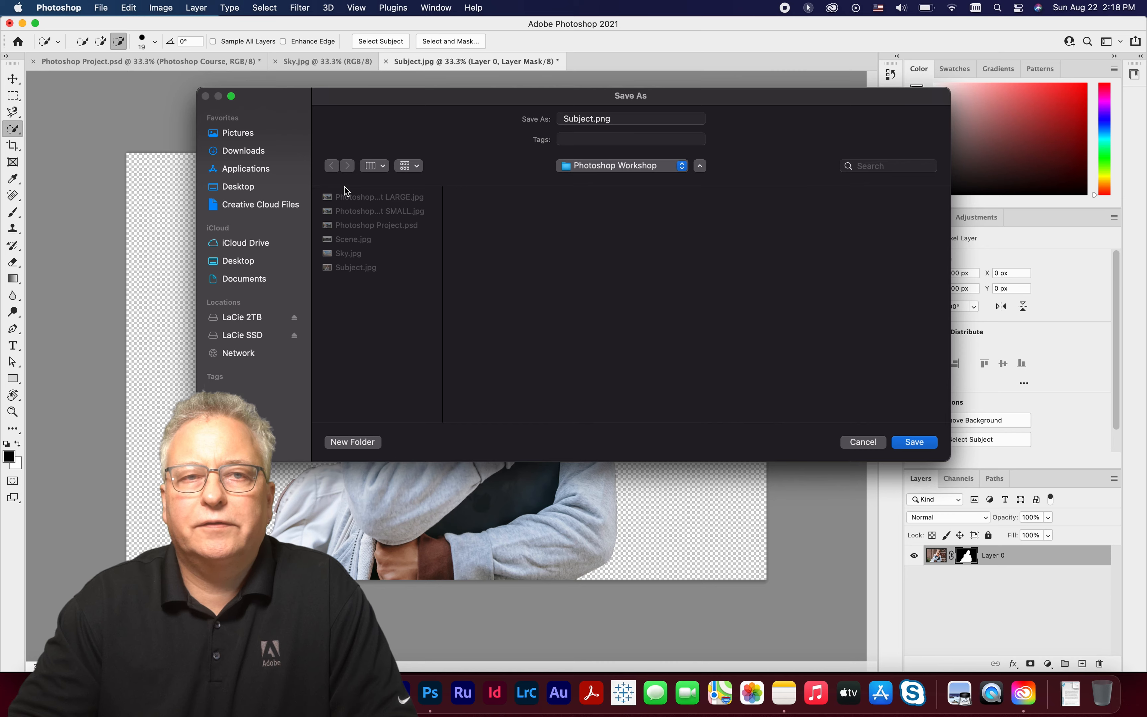
pyautogui.click(596, 118)
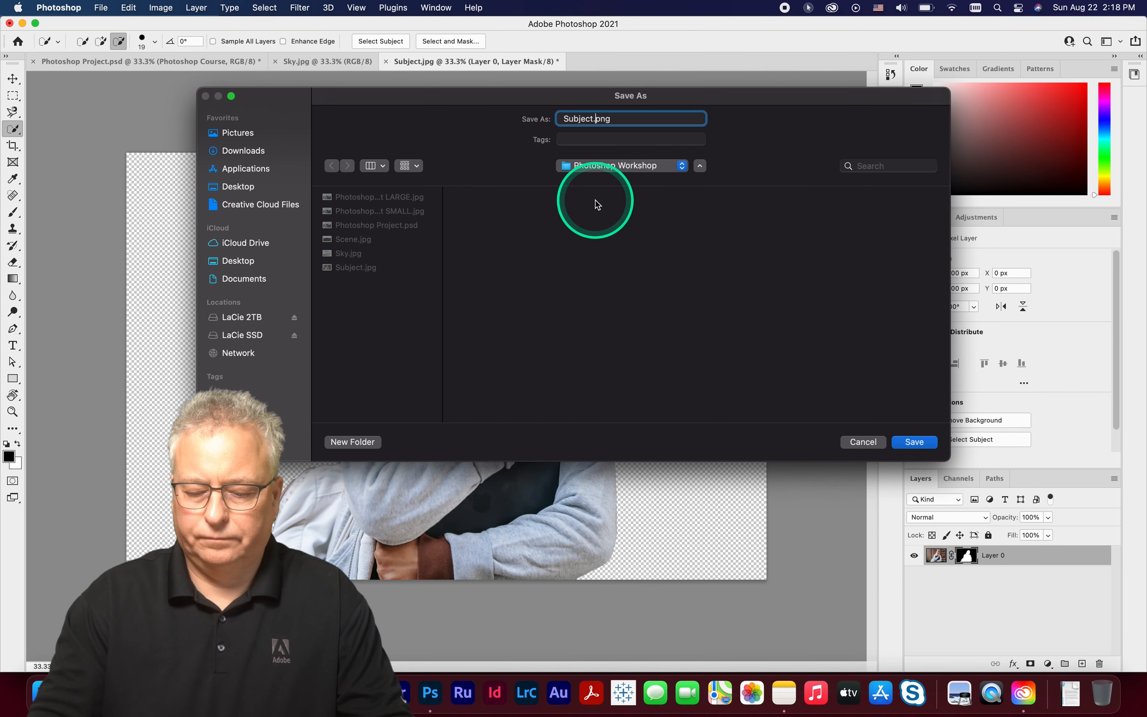
pyautogui.write('TRANSPARENT')
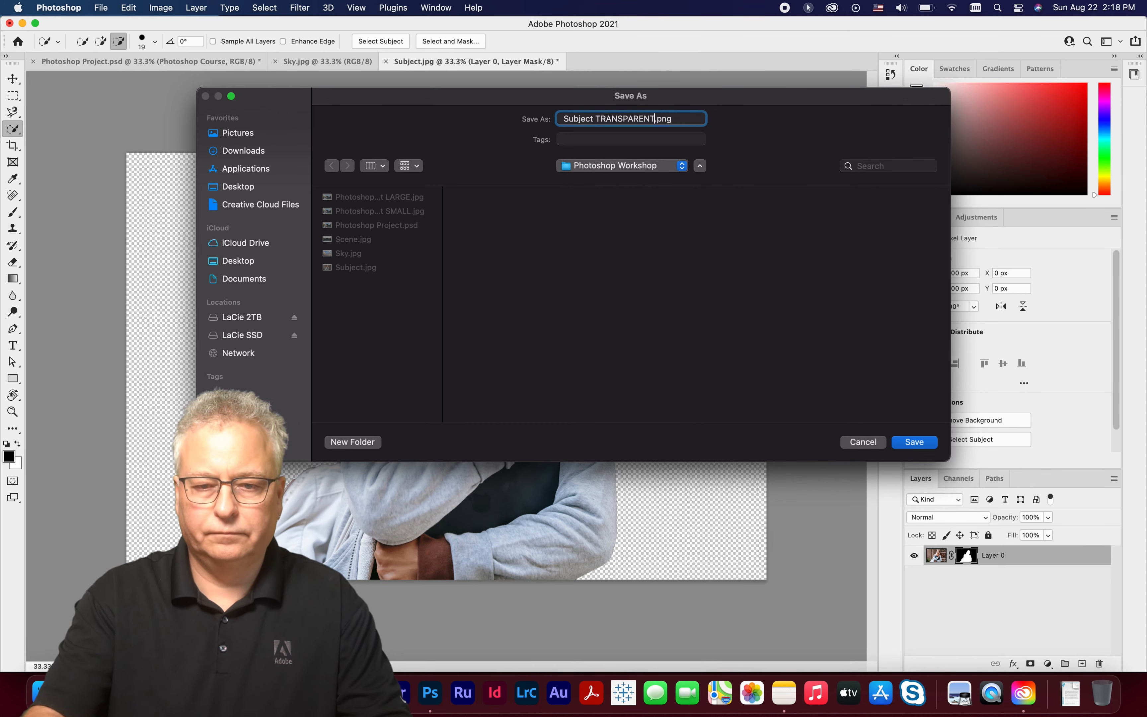
pyautogui.click(914, 443)
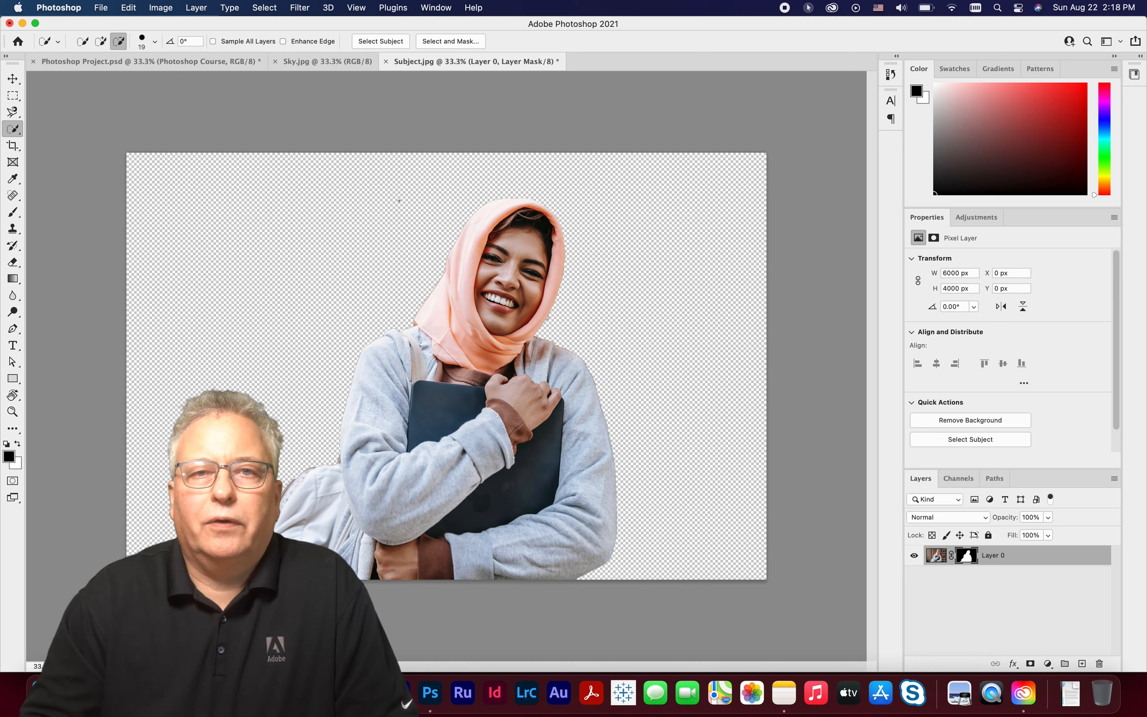
pyautogui.click(72, 60)
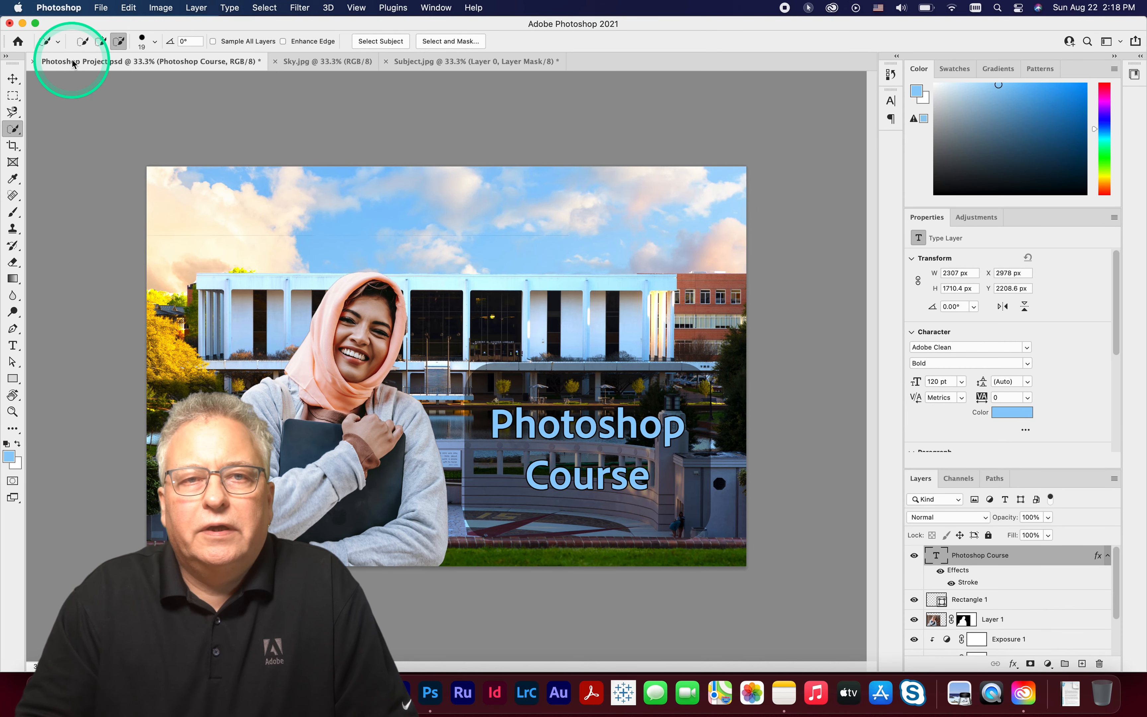